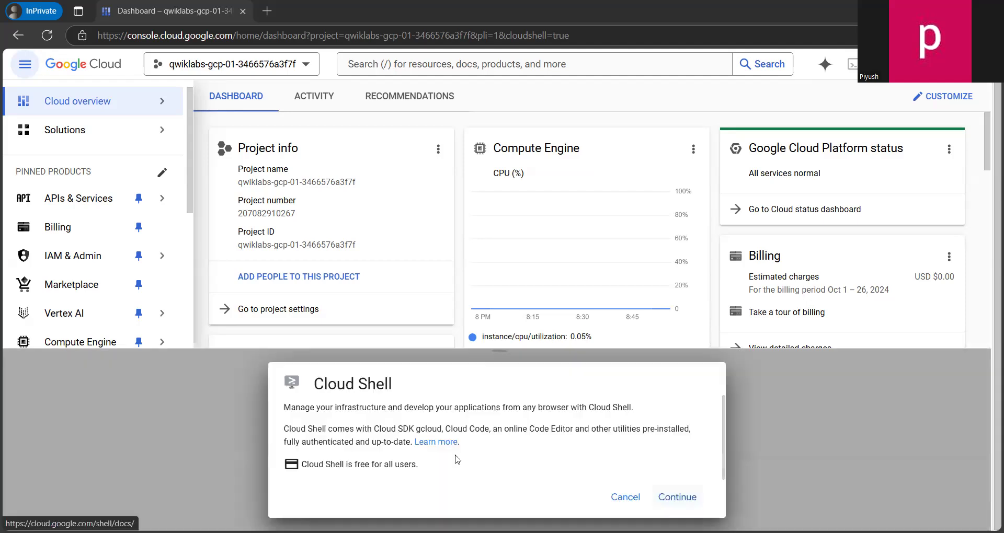
Start Cloud Shell, run "gcloud auth list" and authorize it to show the active account.
{"action": "left_click", "coordinate": [675, 499]}
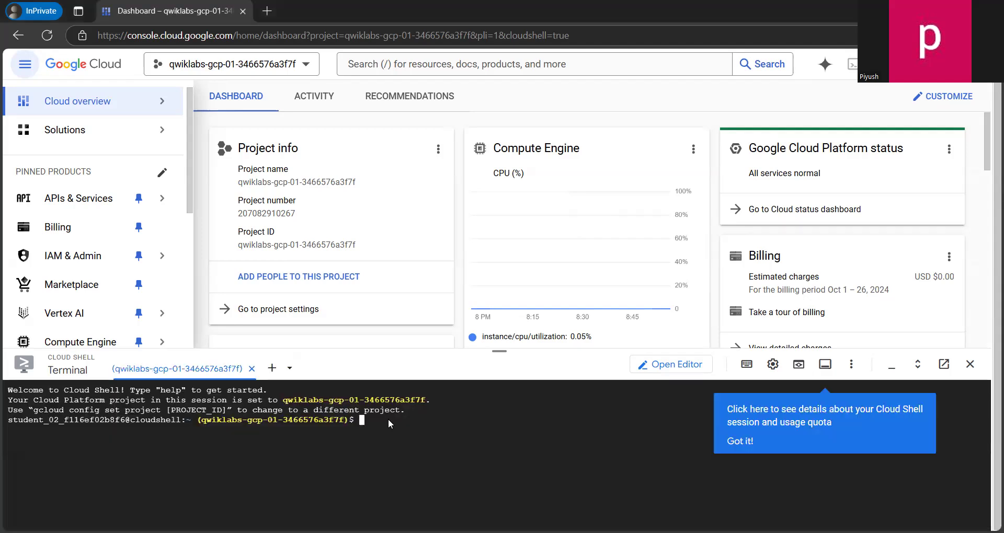
{"action": "type", "text": "gcloud auth list"}
{"action": "key", "text": "Return"}
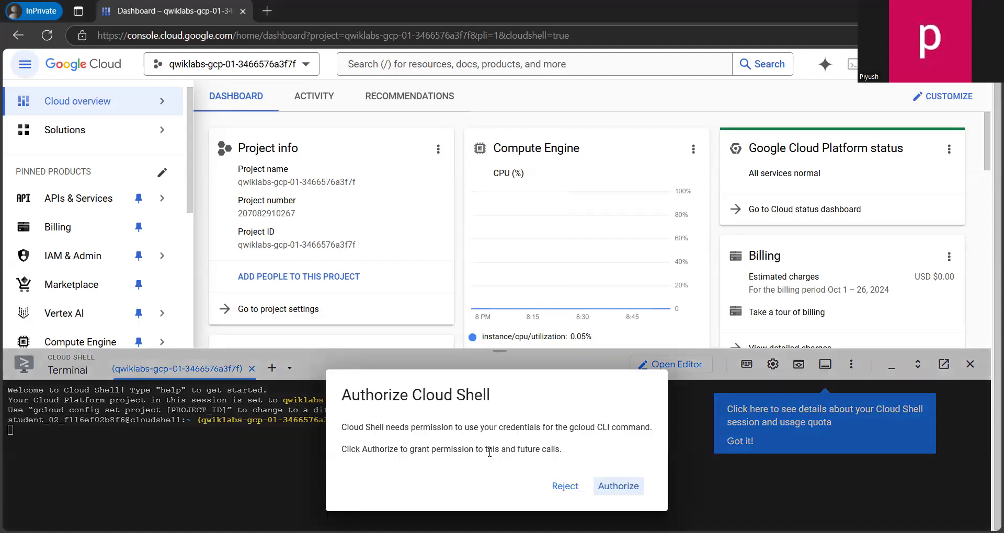
{"action": "left_click", "coordinate": [621, 487]}
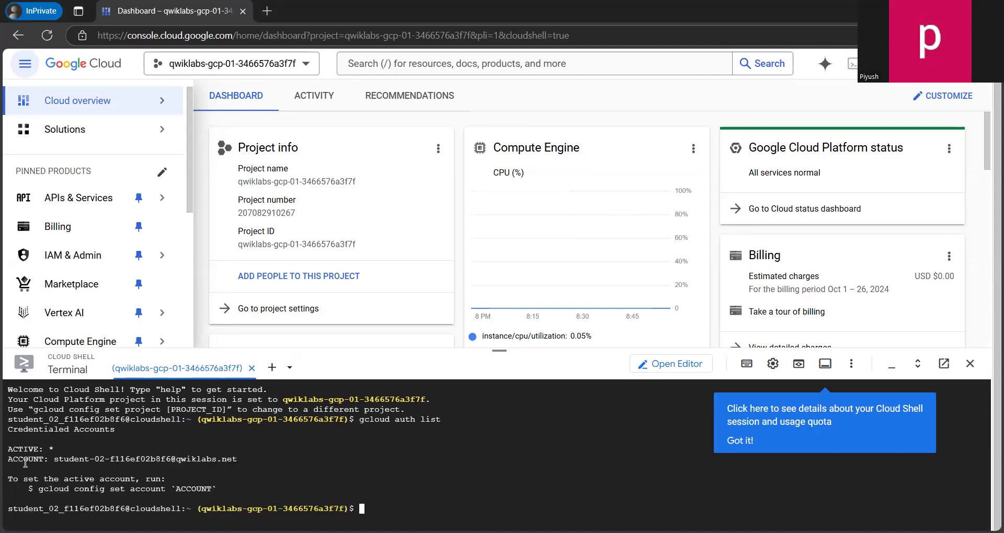
{"action": "left_click_drag", "start_coordinate": [50, 459], "coordinate": [238, 460]}
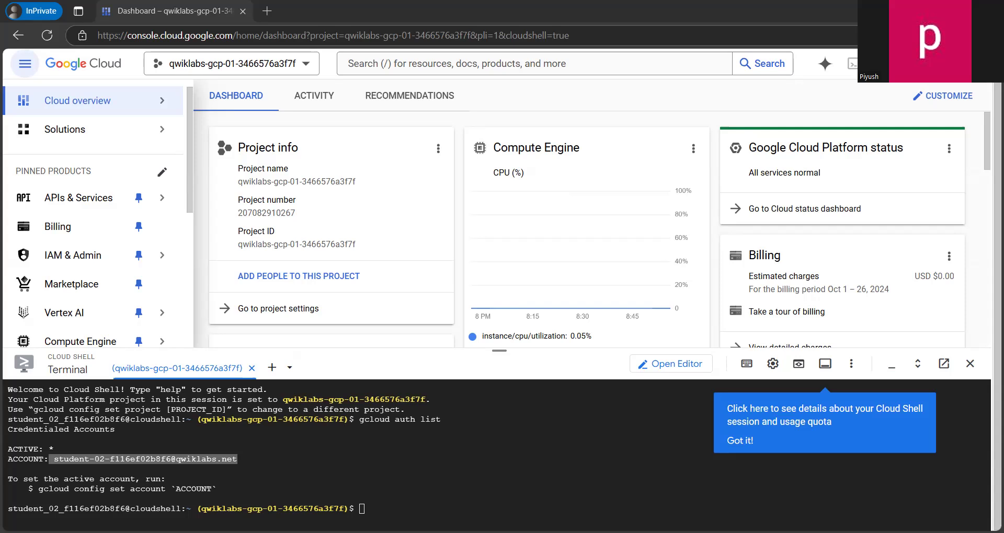
Run "gcloud config list project" in the Cloud Shell terminal to check the project ID.
{"action": "left_click", "coordinate": [398, 513]}
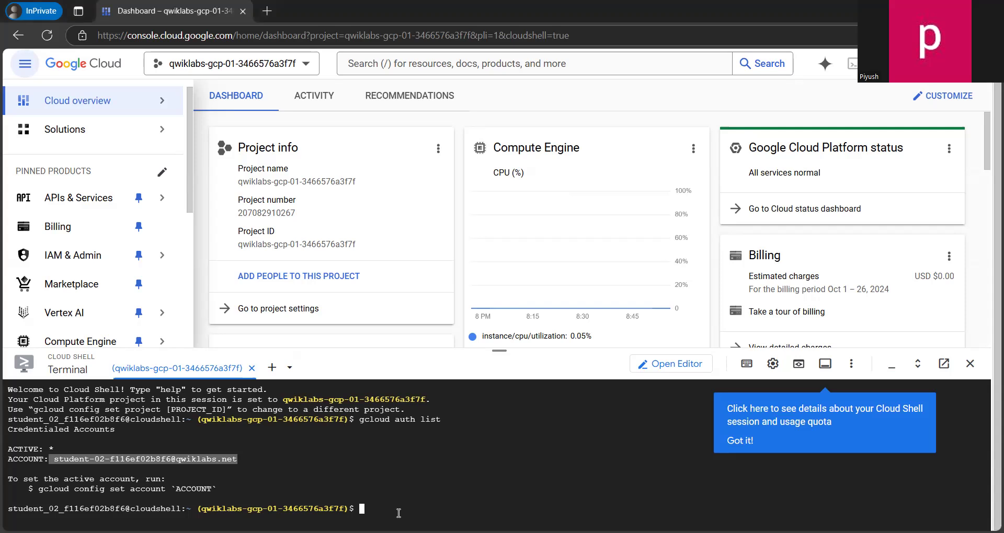
{"action": "type", "text": "gcloud config list project"}
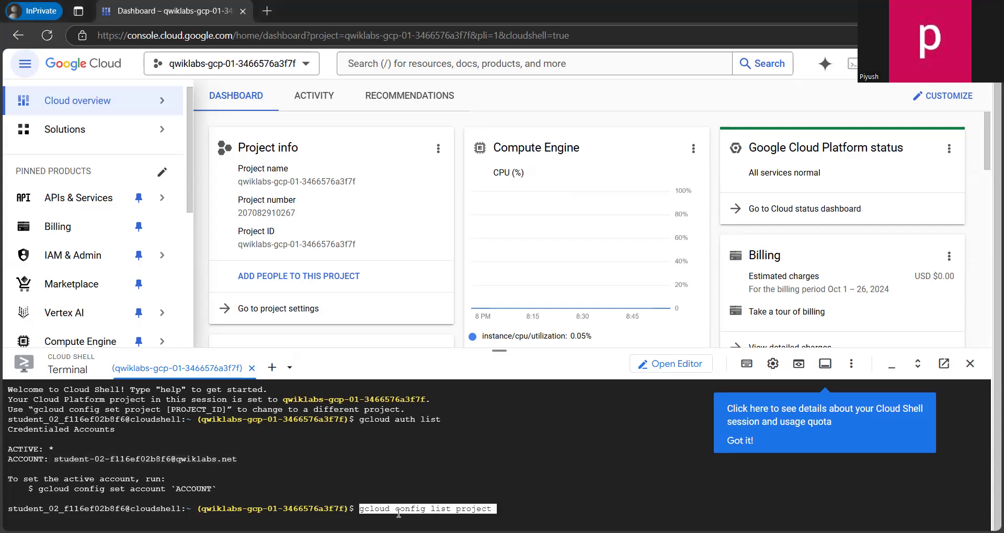
{"action": "key", "text": "BackSpace"}
{"action": "key", "text": "Return"}
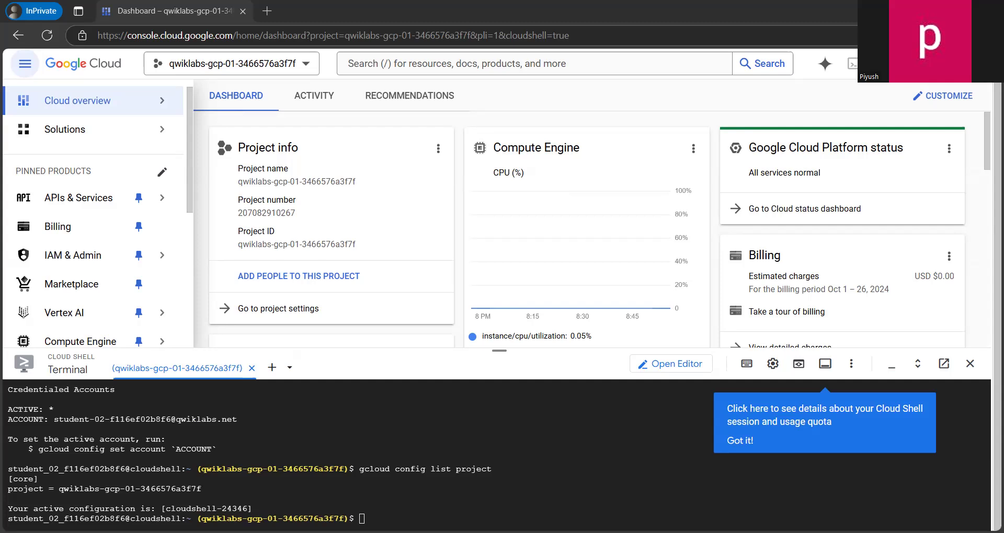
Go to the console's welcome page and open the list of all Google Cloud products.
{"action": "left_click", "coordinate": [78, 64]}
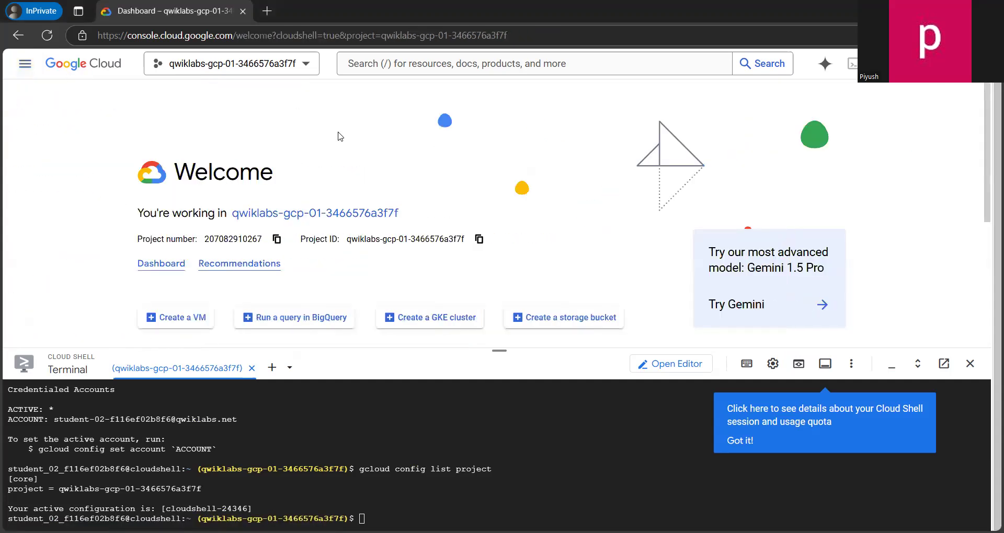
{"action": "scroll", "coordinate": [287, 269], "scroll_direction": "down", "scroll_amount": 2}
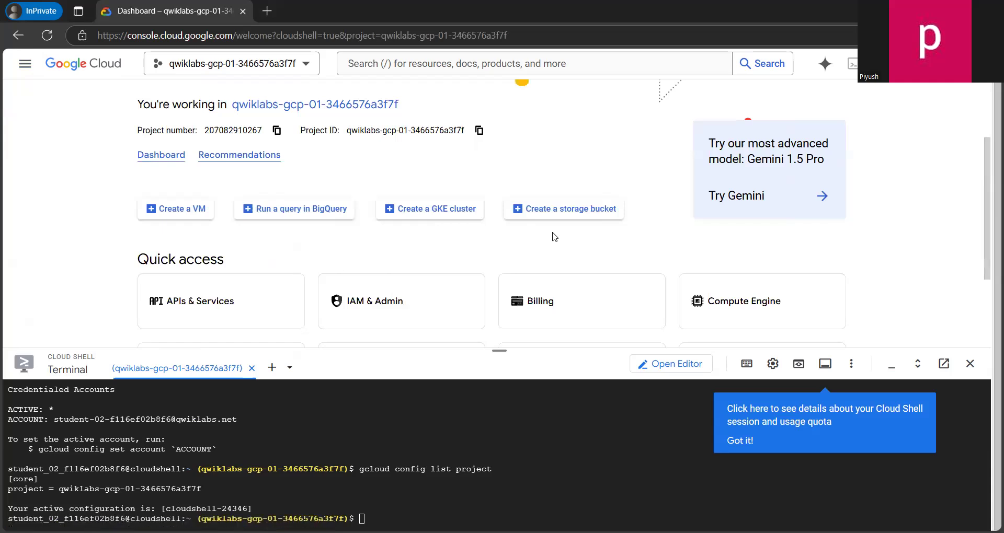
{"action": "scroll", "coordinate": [477, 236], "scroll_direction": "down", "scroll_amount": 2}
{"action": "scroll", "coordinate": [439, 246], "scroll_direction": "up", "scroll_amount": 4}
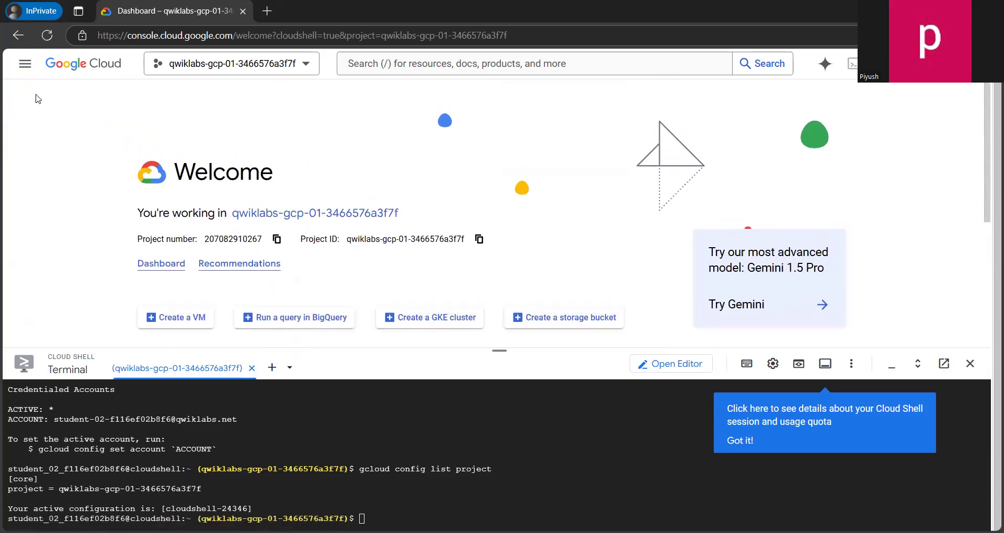
{"action": "left_click", "coordinate": [24, 65]}
{"action": "scroll", "coordinate": [72, 293], "scroll_direction": "down", "scroll_amount": 5}
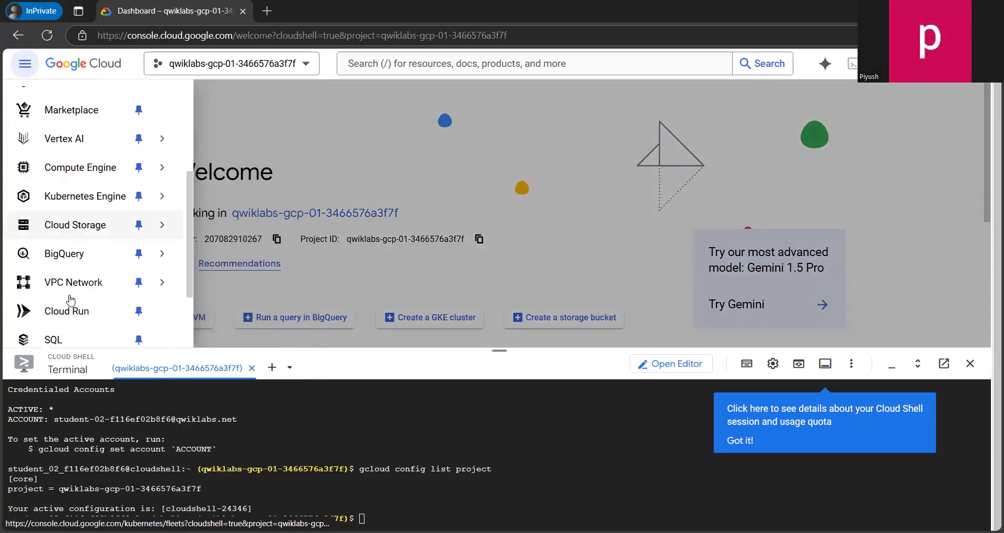
{"action": "mouse_move", "coordinate": [71, 302]}
{"action": "left_click", "coordinate": [81, 334]}
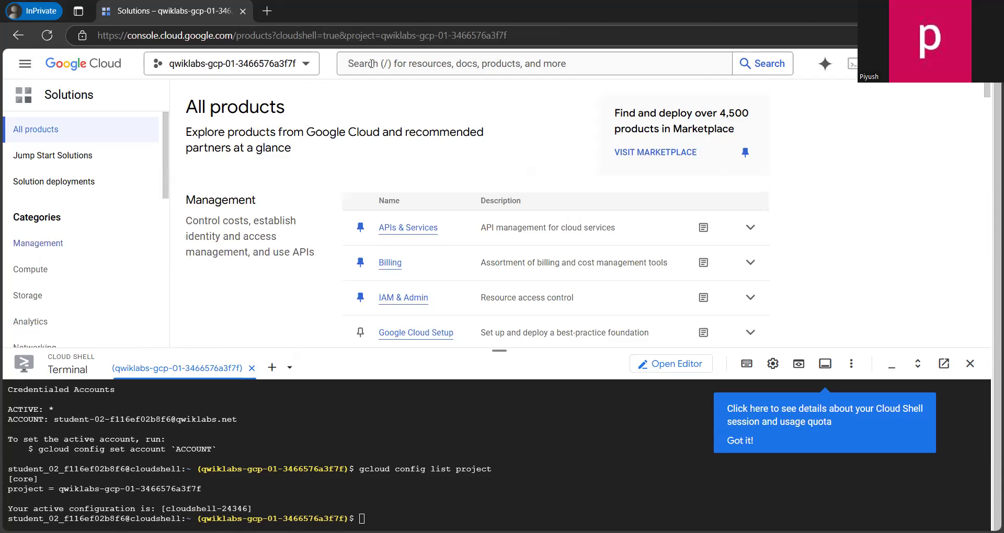
Search the console for "dataproc" and enable the Cloud Dataproc API.
{"action": "left_click", "coordinate": [371, 64]}
{"action": "type", "text": "da"}
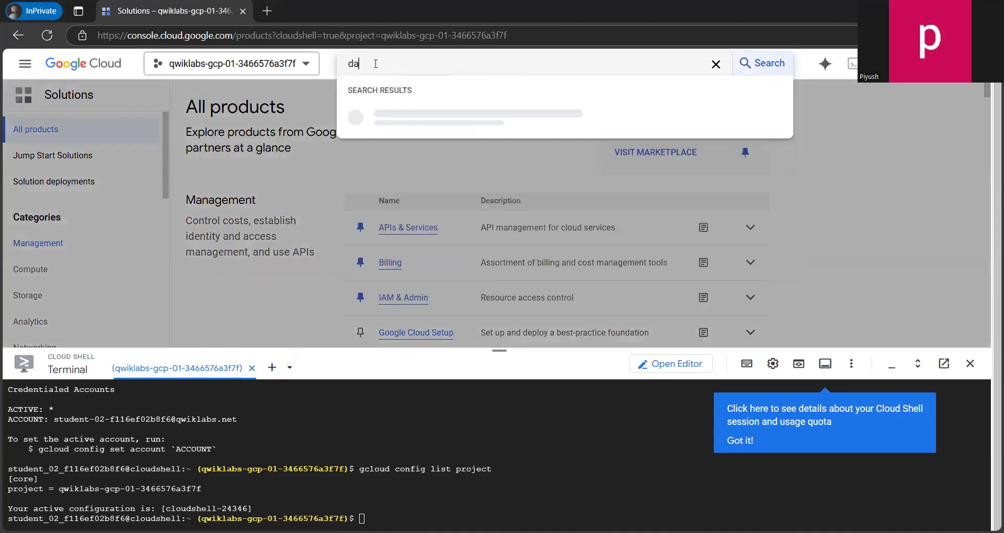
{"action": "type", "text": "ta"}
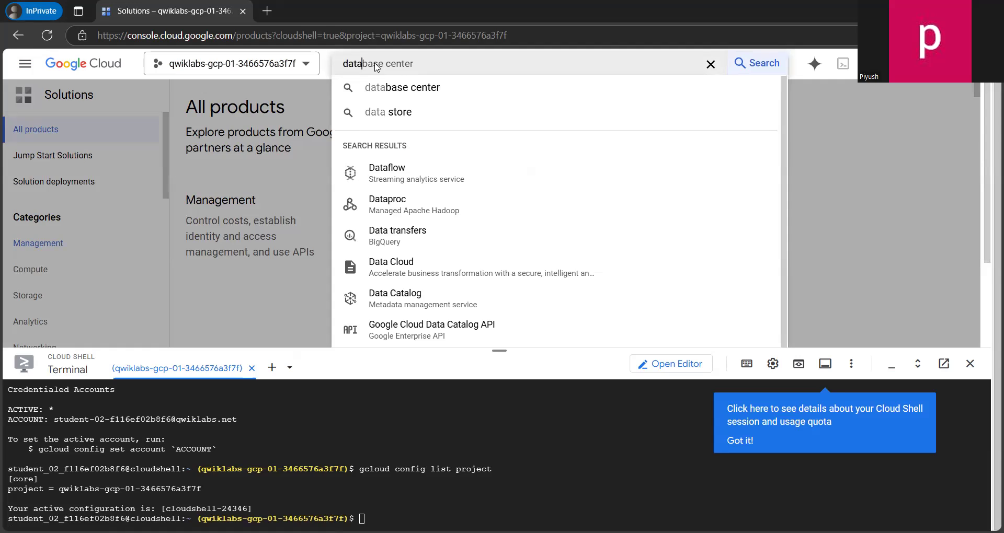
{"action": "type", "text": "proc"}
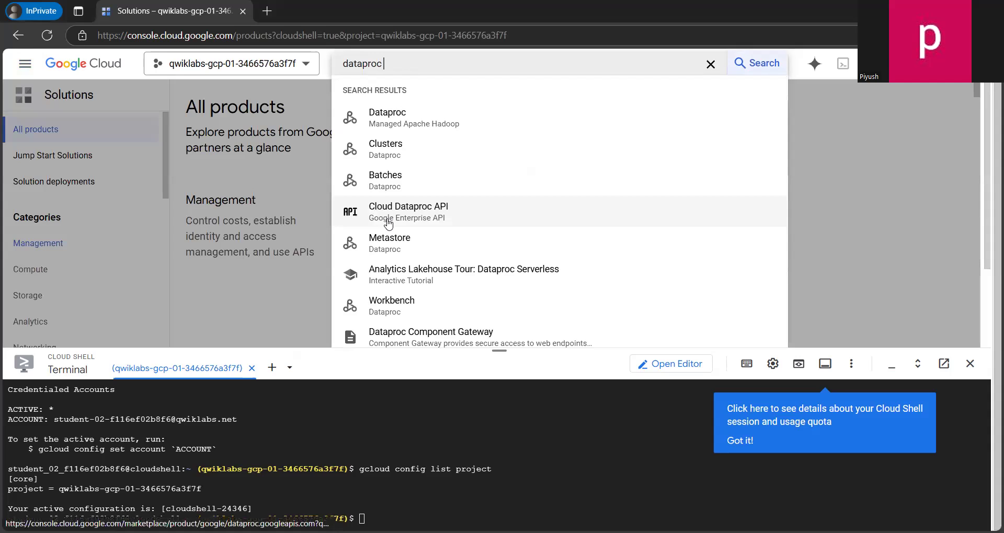
{"action": "left_click", "coordinate": [397, 220]}
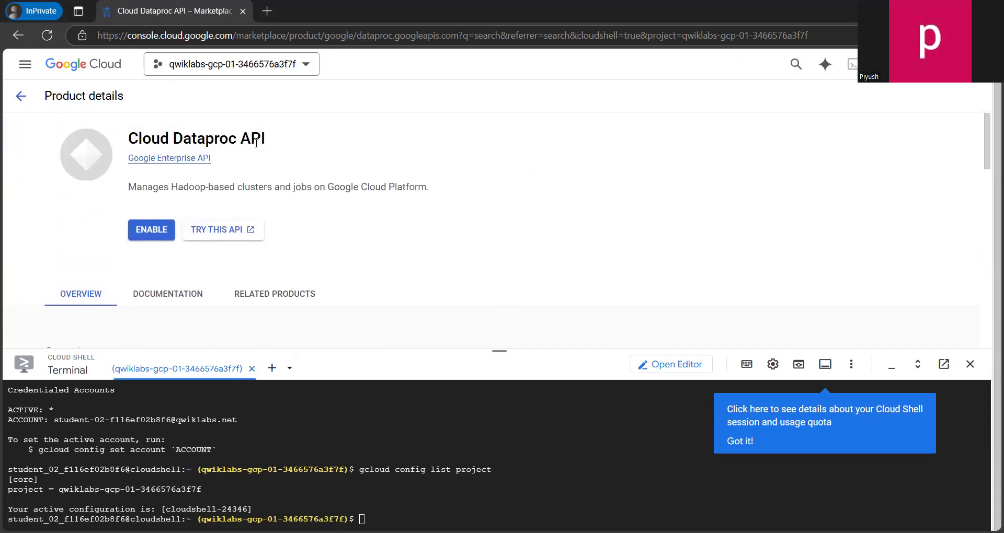
{"action": "left_click", "coordinate": [157, 231]}
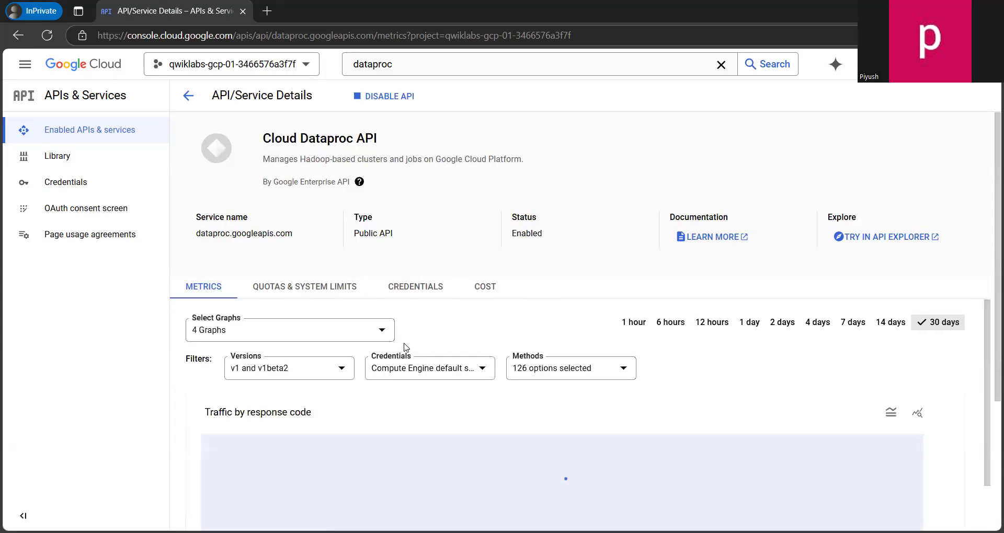
Examine the metrics charts on the Cloud Dataproc API details page.
{"action": "scroll", "coordinate": [467, 303], "scroll_direction": "down", "scroll_amount": 2}
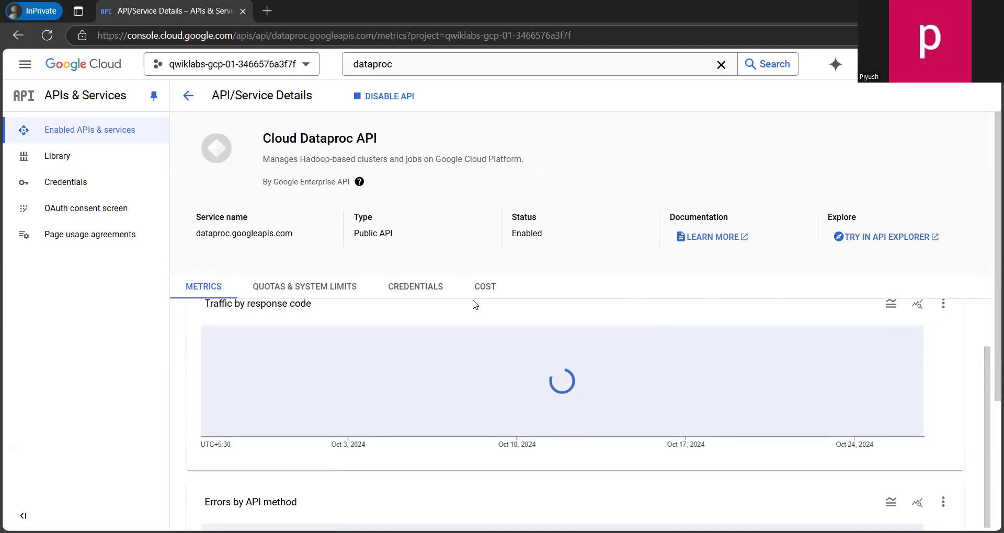
{"action": "scroll", "coordinate": [473, 305], "scroll_direction": "up", "scroll_amount": 2}
{"action": "scroll", "coordinate": [475, 304], "scroll_direction": "down", "scroll_amount": 6}
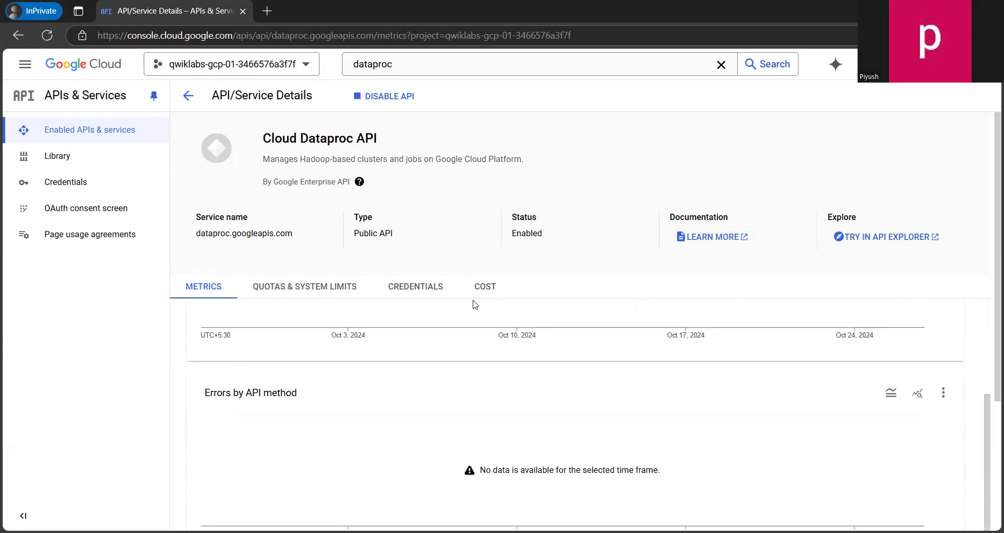
{"action": "scroll", "coordinate": [475, 304], "scroll_direction": "up", "scroll_amount": 2}
{"action": "scroll", "coordinate": [475, 305], "scroll_direction": "up", "scroll_amount": 5}
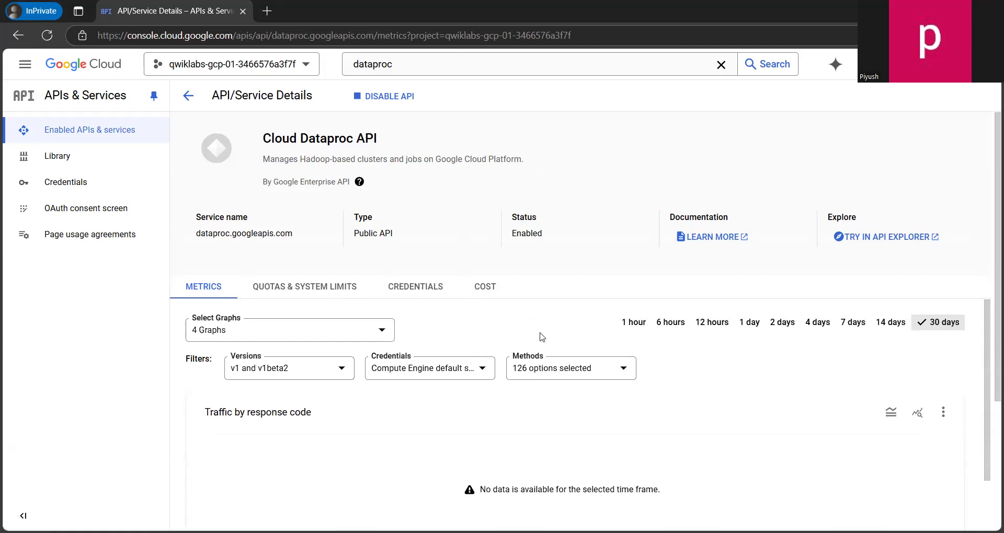
Return to the welcome page, open the project dashboard and look over its cards.
{"action": "left_click", "coordinate": [25, 64]}
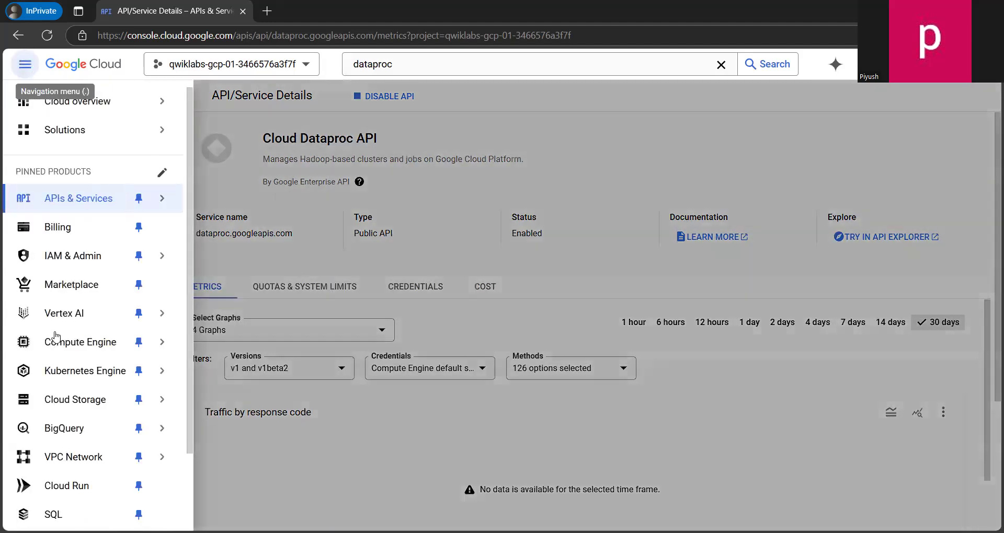
{"action": "left_click", "coordinate": [63, 72]}
{"action": "scroll", "coordinate": [266, 282], "scroll_direction": "down", "scroll_amount": 1}
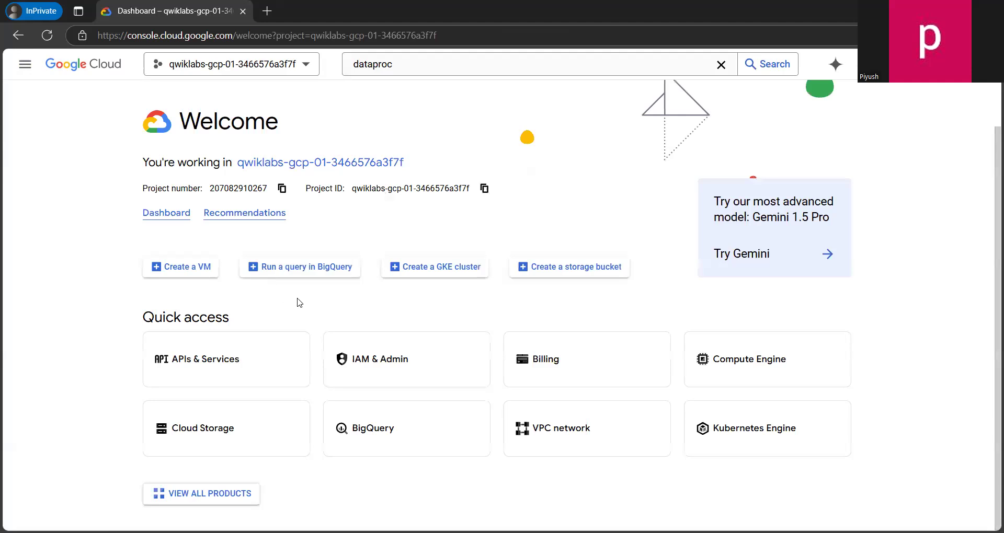
{"action": "scroll", "coordinate": [187, 268], "scroll_direction": "up", "scroll_amount": 1}
{"action": "left_click", "coordinate": [165, 264]}
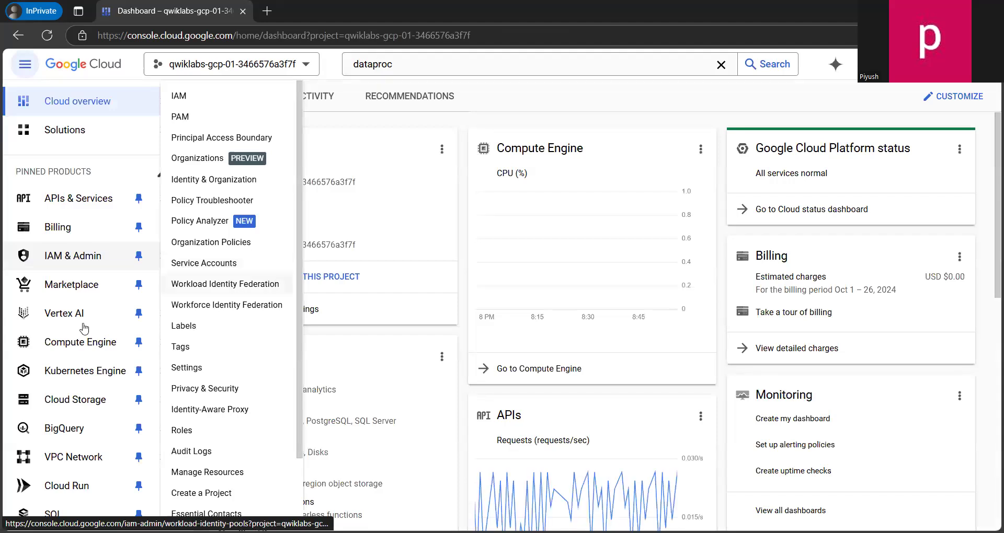
{"action": "mouse_move", "coordinate": [161, 313]}
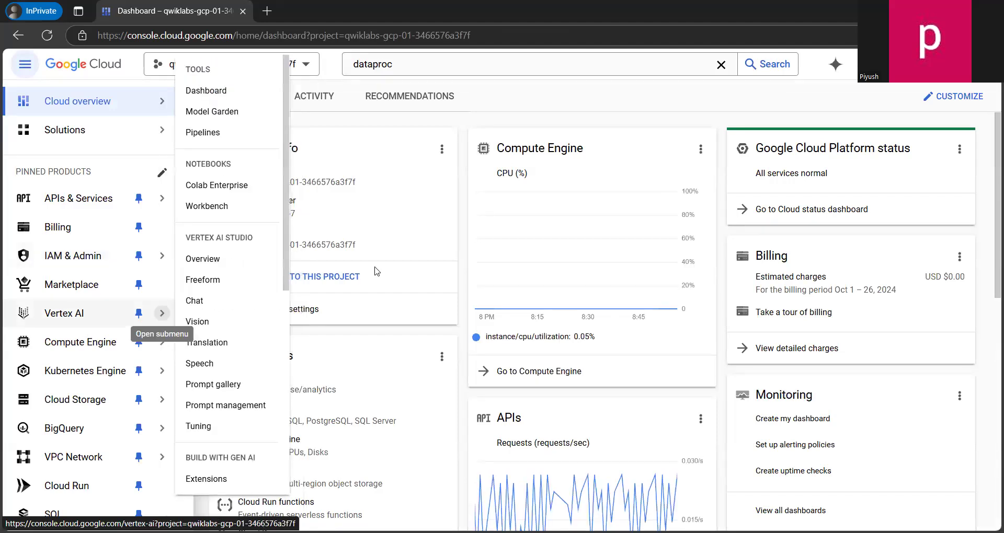
{"action": "scroll", "coordinate": [360, 365], "scroll_direction": "down", "scroll_amount": 4}
{"action": "scroll", "coordinate": [359, 365], "scroll_direction": "down", "scroll_amount": 5}
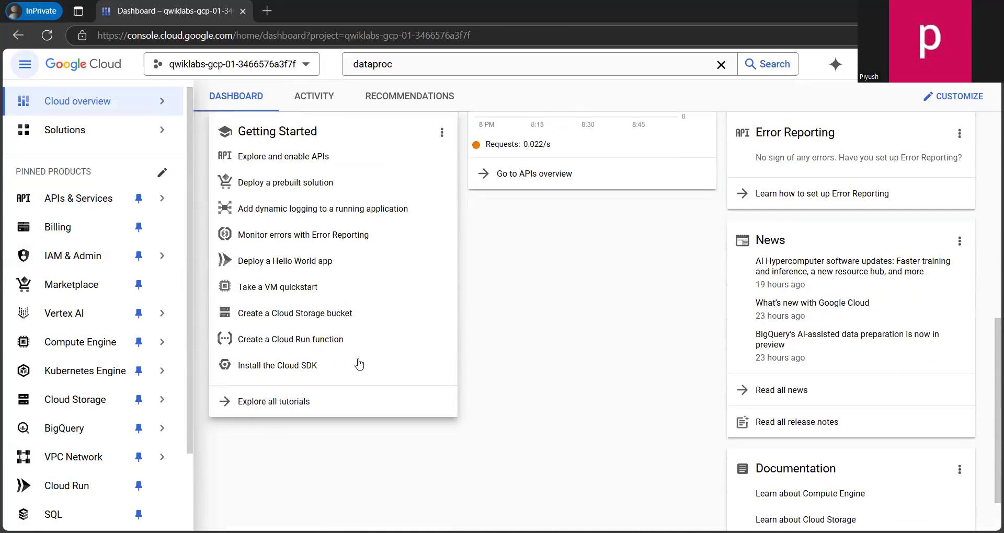
{"action": "scroll", "coordinate": [360, 363], "scroll_direction": "up", "scroll_amount": 8}
{"action": "scroll", "coordinate": [360, 363], "scroll_direction": "up", "scroll_amount": 2}
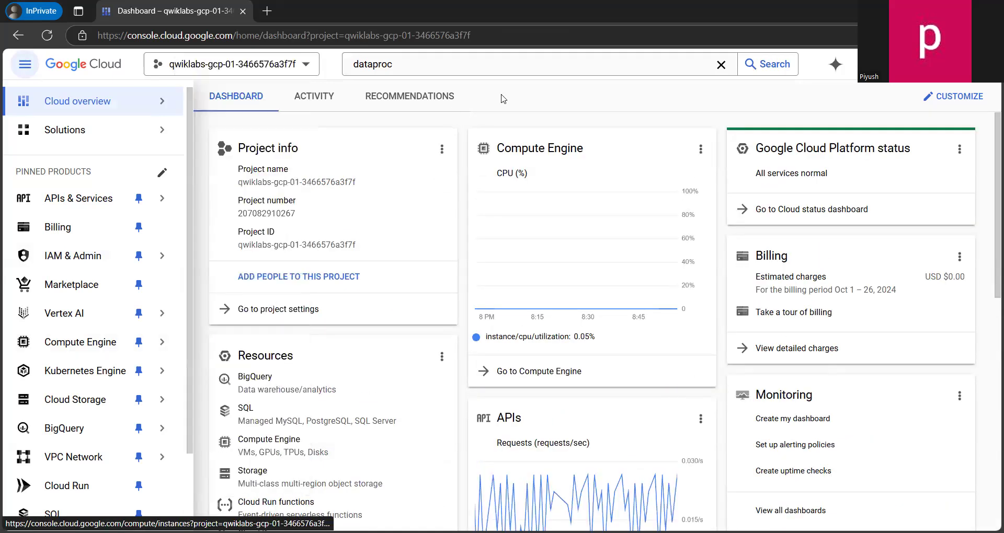
Open the list of all products and choose Dataplex in the Analytics category.
{"action": "mouse_move", "coordinate": [41, 121]}
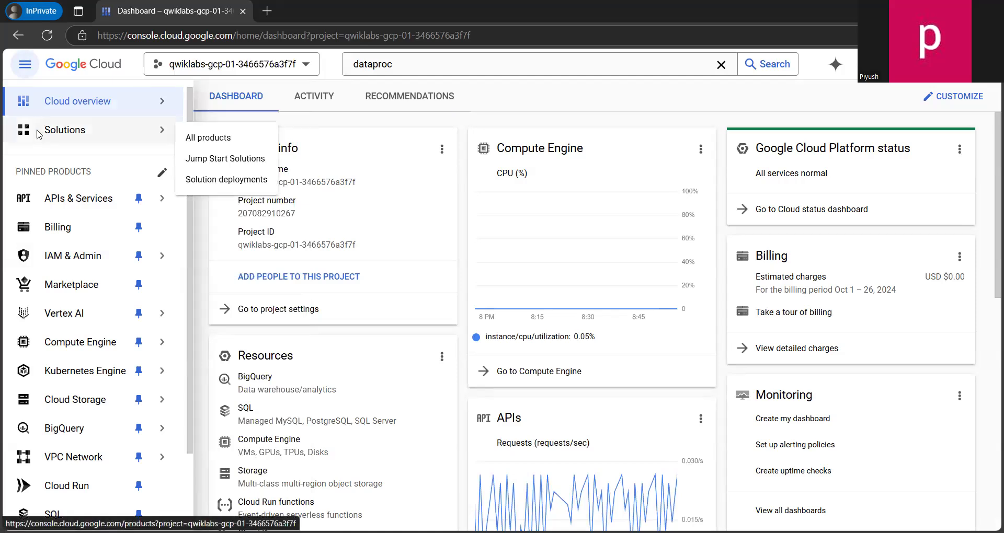
{"action": "left_click", "coordinate": [209, 138]}
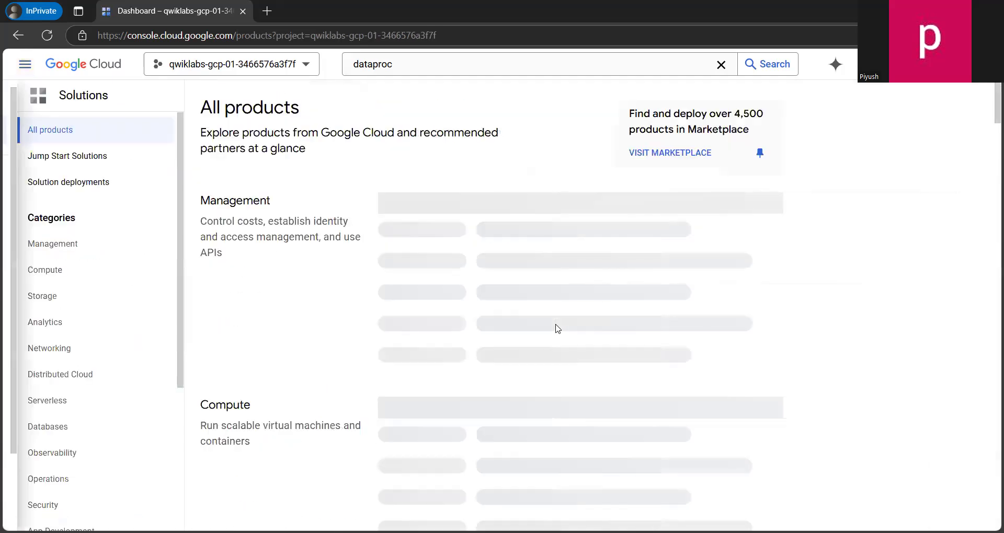
{"action": "scroll", "coordinate": [260, 311], "scroll_direction": "down", "scroll_amount": 15}
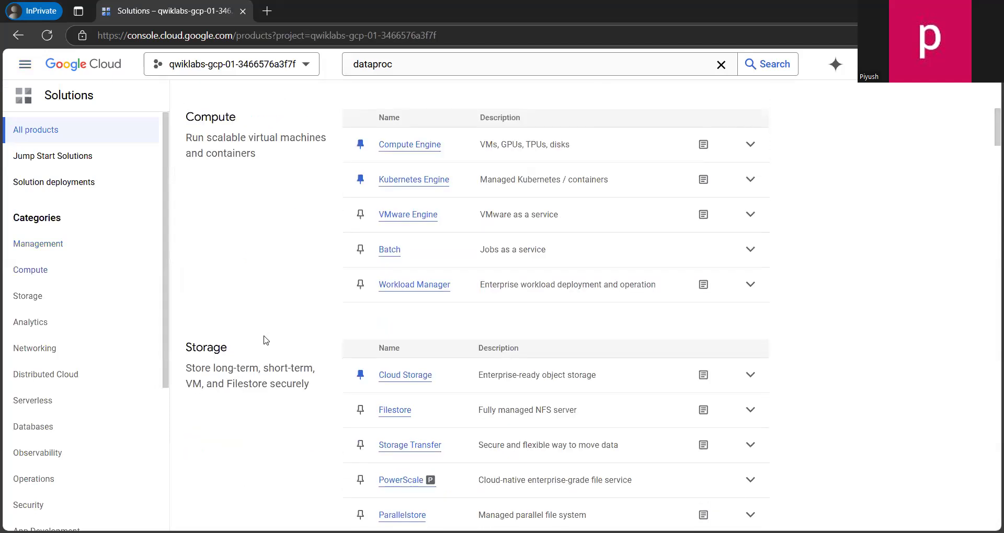
{"action": "left_click_drag", "start_coordinate": [206, 178], "coordinate": [253, 179]}
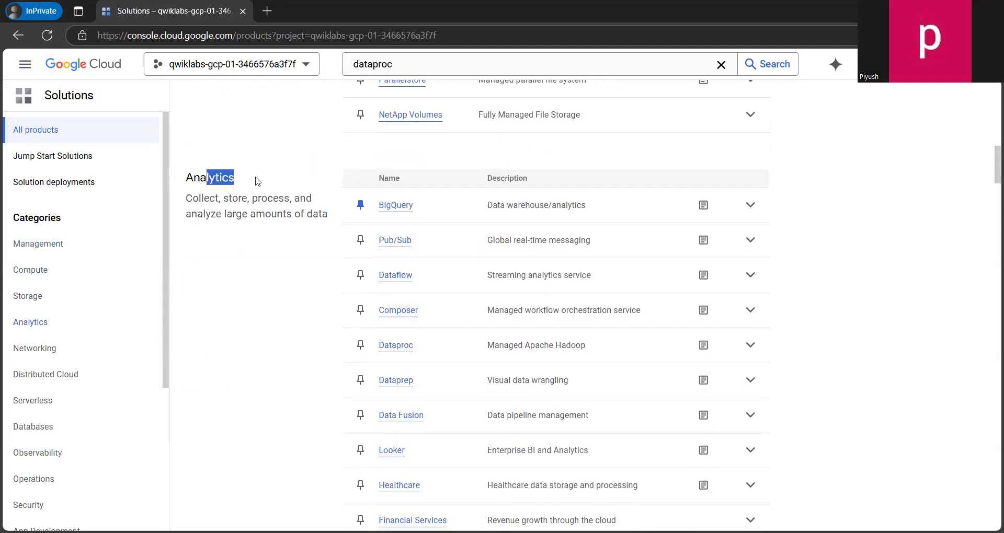
{"action": "left_click", "coordinate": [288, 347]}
{"action": "scroll", "coordinate": [412, 448], "scroll_direction": "down", "scroll_amount": 2}
{"action": "scroll", "coordinate": [412, 448], "scroll_direction": "down", "scroll_amount": 6}
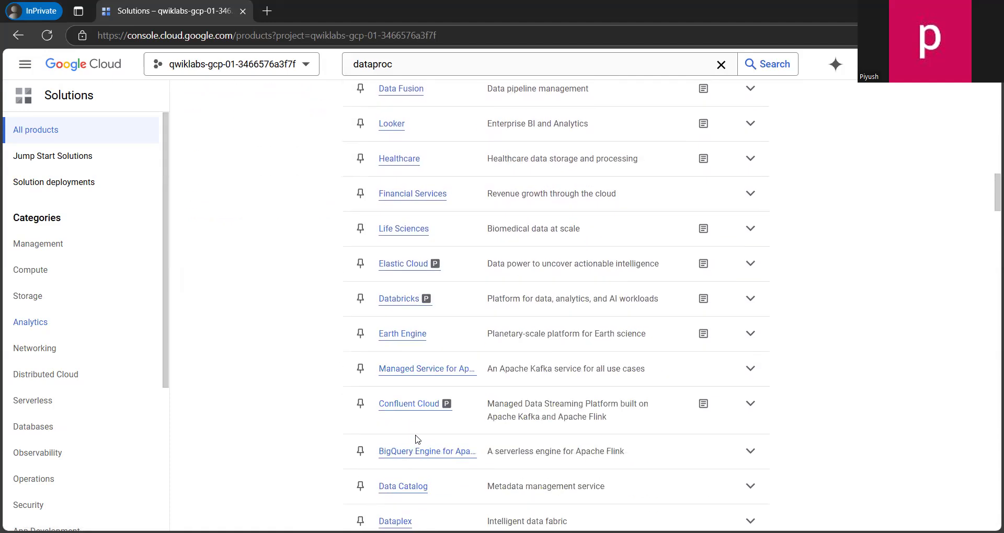
{"action": "left_click", "coordinate": [411, 422]}
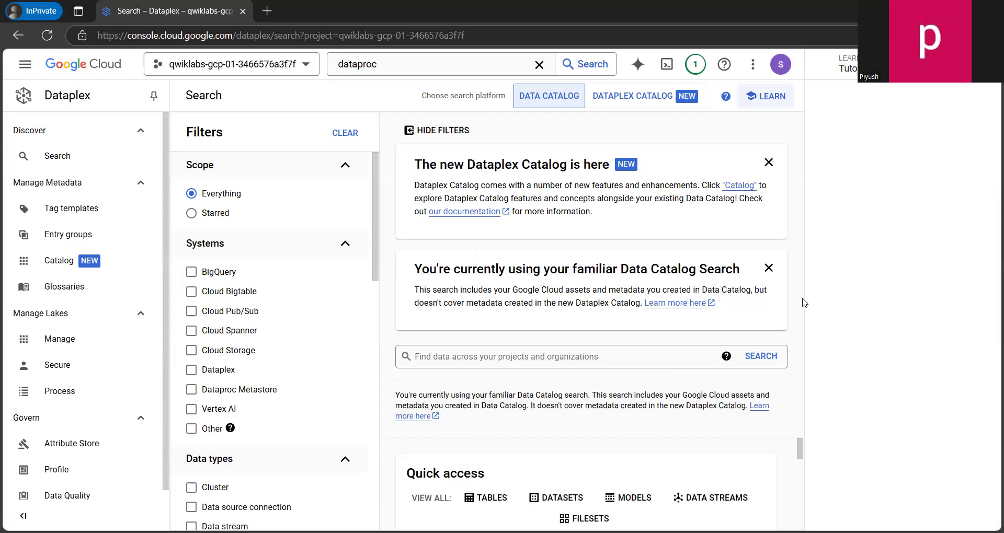
Close the tutorial panel and open the form for creating a new lake from the Manage Lakes page.
{"action": "left_click", "coordinate": [770, 102]}
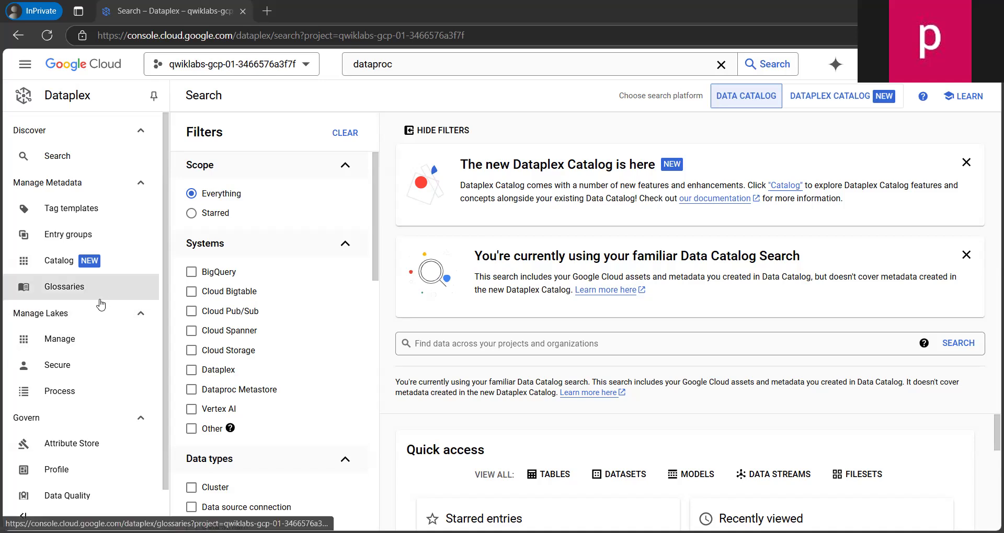
{"action": "left_click", "coordinate": [93, 342]}
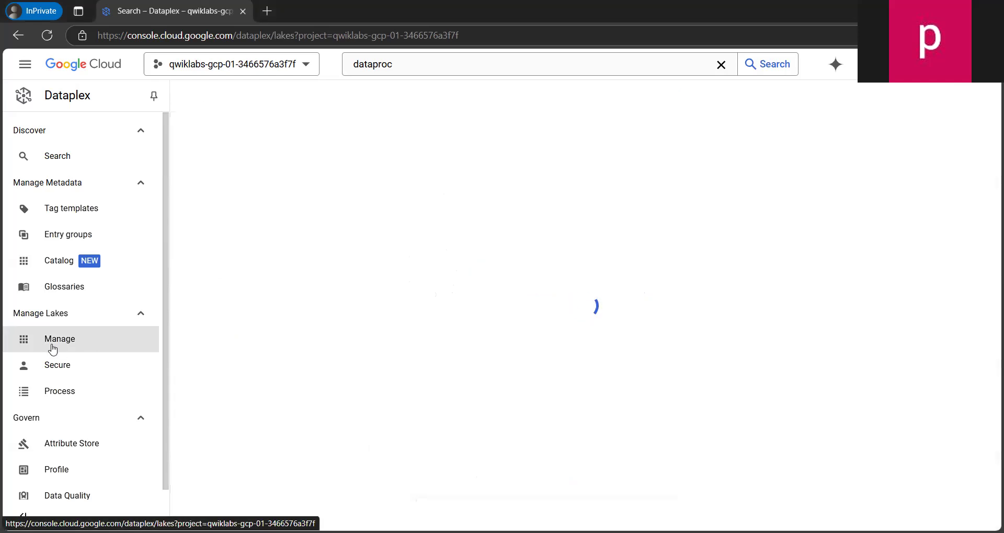
{"action": "left_click", "coordinate": [596, 426]}
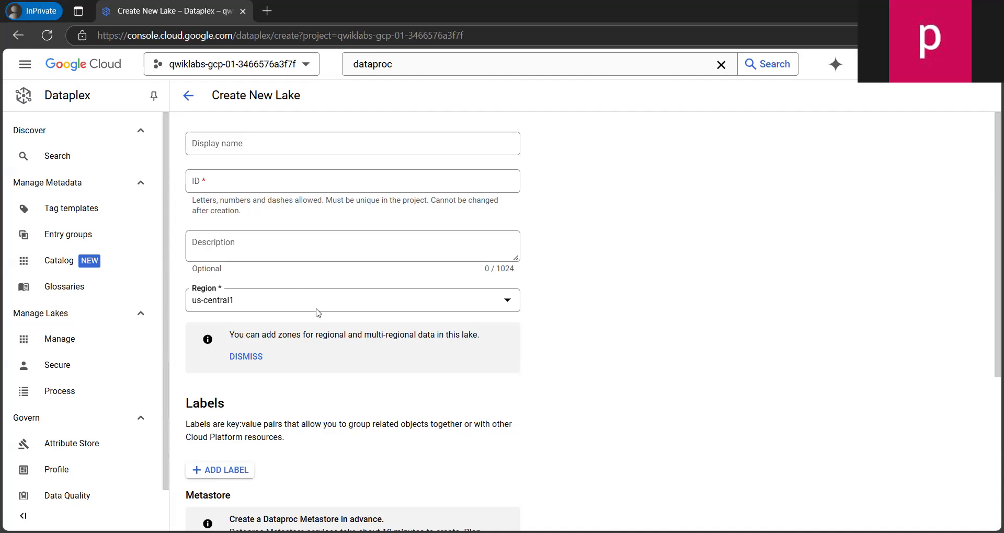
Look over the available regions and the label and metastore sections of the new lake form.
{"action": "left_click", "coordinate": [318, 306]}
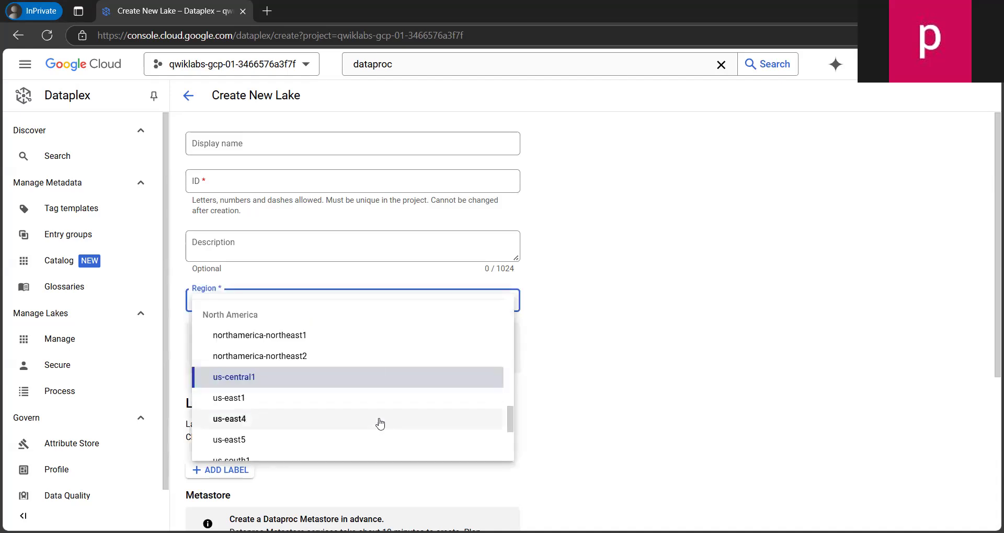
{"action": "left_click", "coordinate": [619, 343]}
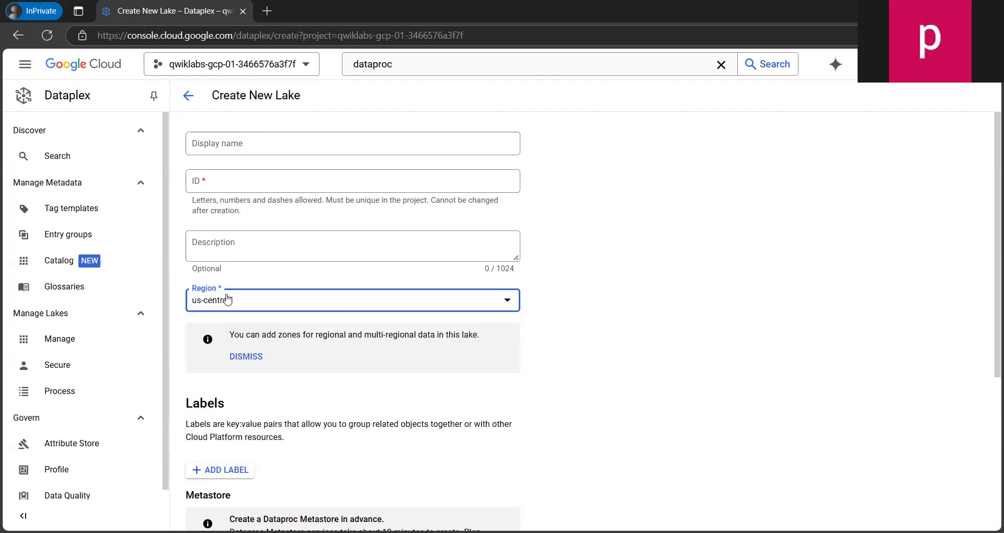
{"action": "scroll", "coordinate": [522, 330], "scroll_direction": "down", "scroll_amount": 2}
{"action": "scroll", "coordinate": [507, 370], "scroll_direction": "down", "scroll_amount": 2}
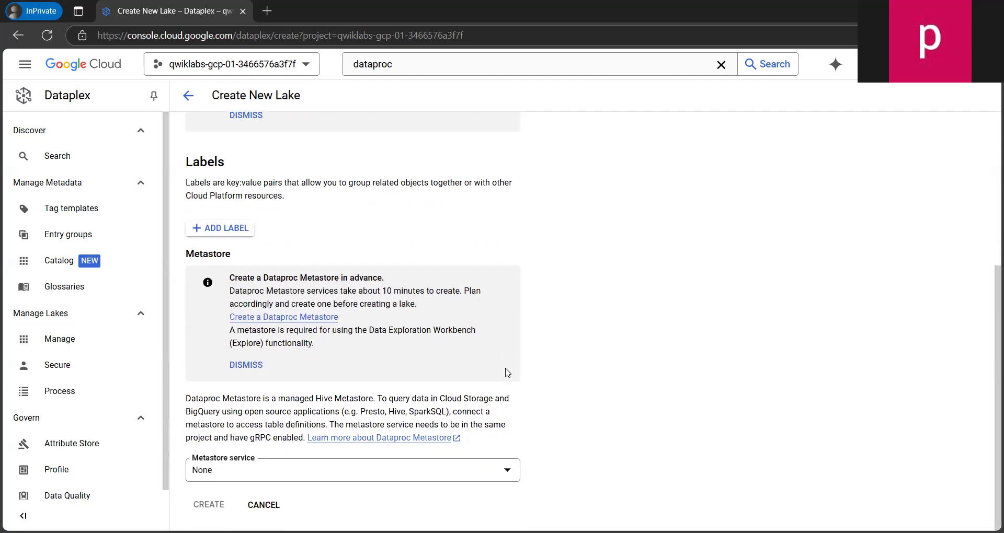
{"action": "scroll", "coordinate": [506, 370], "scroll_direction": "up", "scroll_amount": 4}
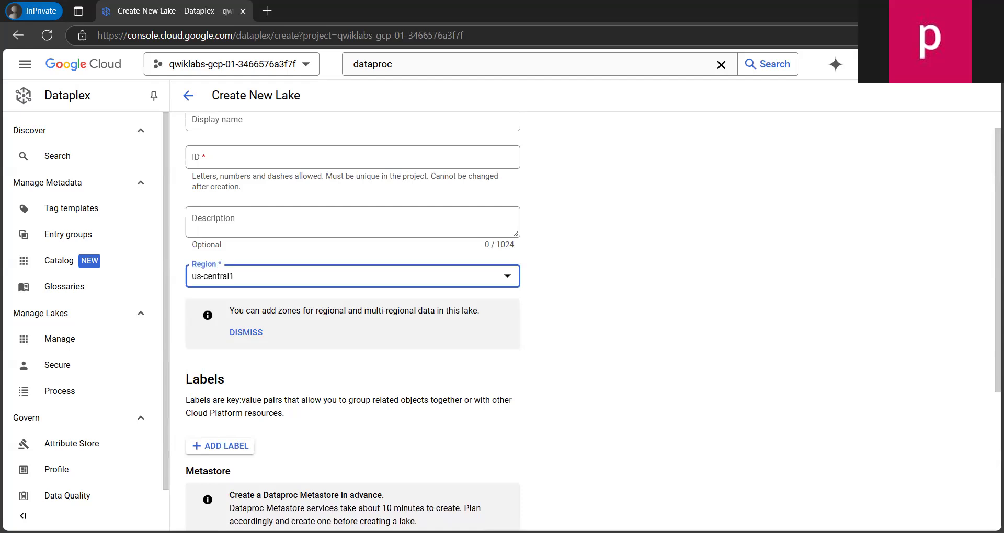
{"action": "left_click", "coordinate": [513, 372]}
{"action": "scroll", "coordinate": [280, 213], "scroll_direction": "up", "scroll_amount": 1}
Set the new lake's display name to "Ecommerce Lake" with the matching ID ecommerce-lake.
{"action": "left_click", "coordinate": [290, 147]}
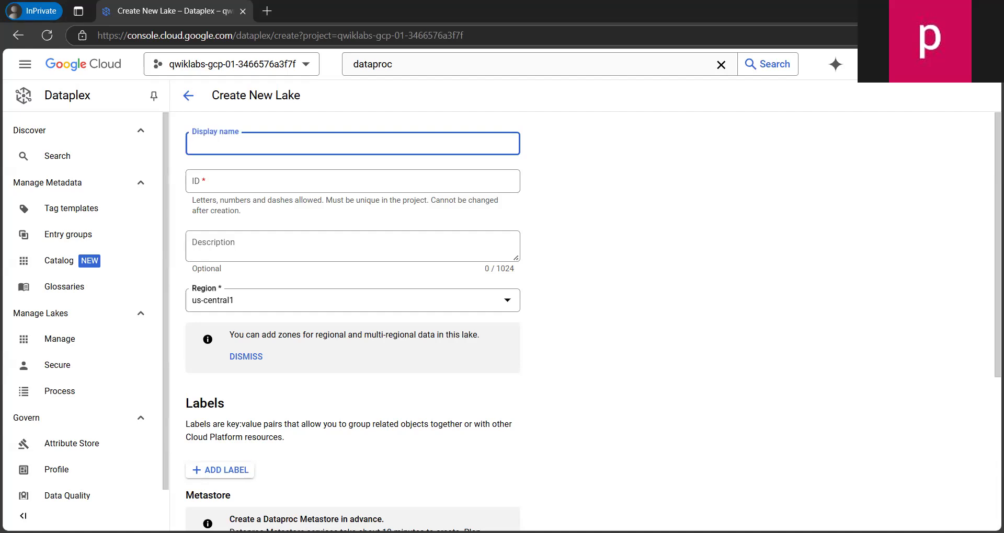
{"action": "key", "text": "alt+Tab"}
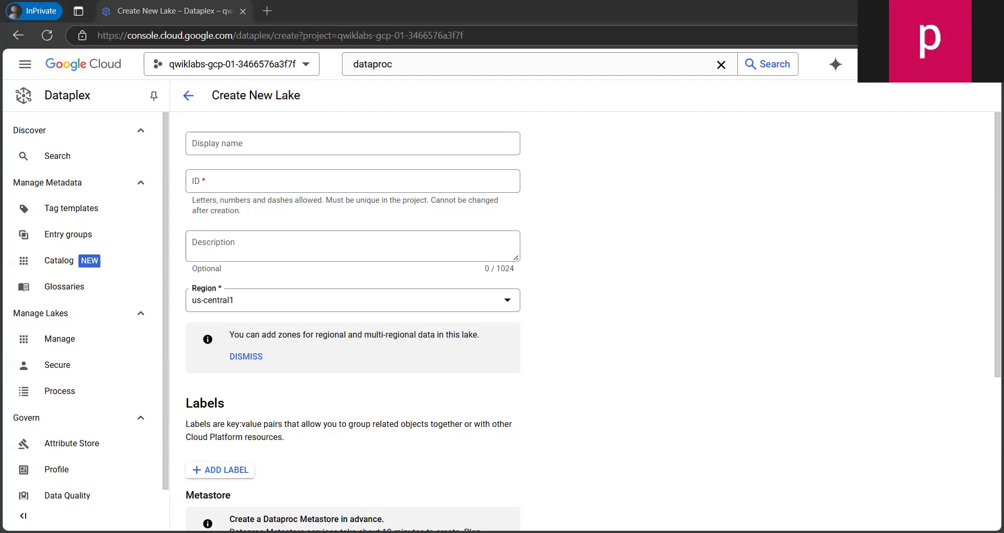
{"action": "key", "text": "alt+Tab"}
{"action": "type", "text": "E"}
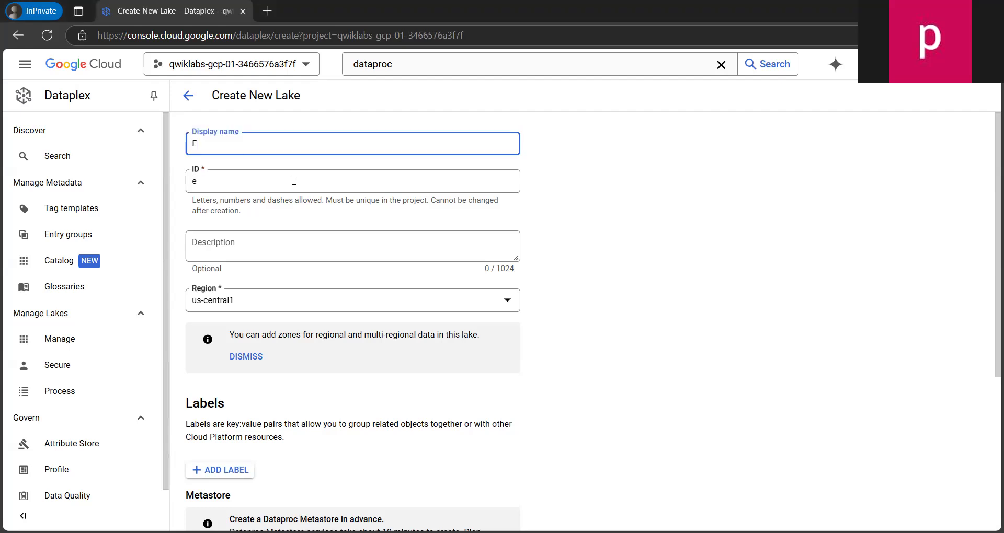
{"action": "type", "text": "comm"}
{"action": "key", "text": "ctrl+a"}
{"action": "type", "text": "E-commerce"}
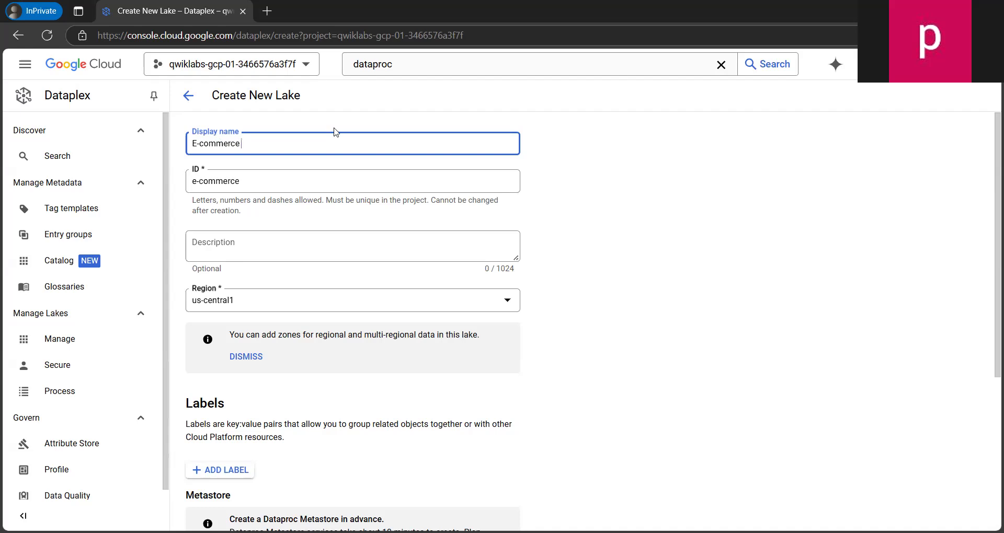
{"action": "type", "text": "Lake"}
{"action": "left_click", "coordinate": [201, 143]}
{"action": "key", "text": "BackSpace"}
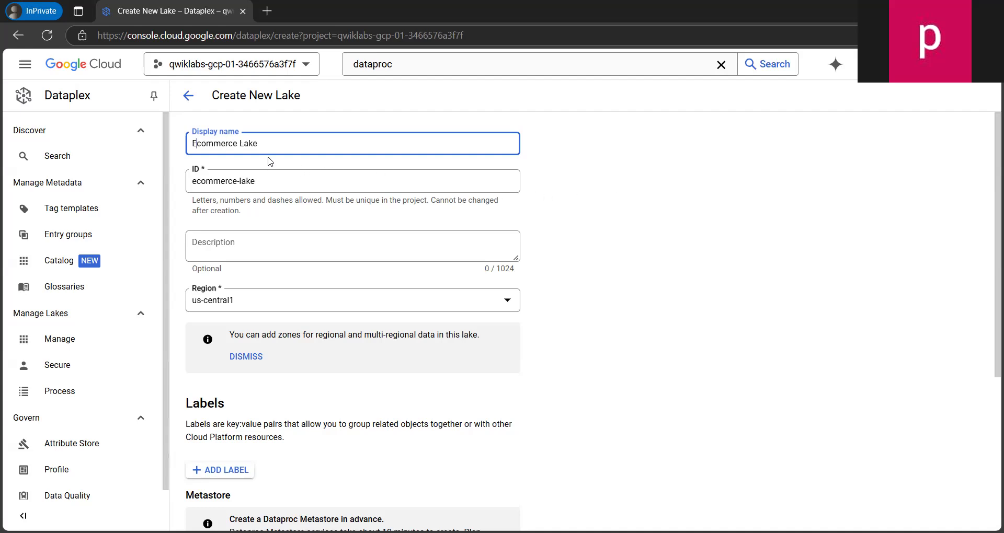
{"action": "left_click", "coordinate": [569, 187]}
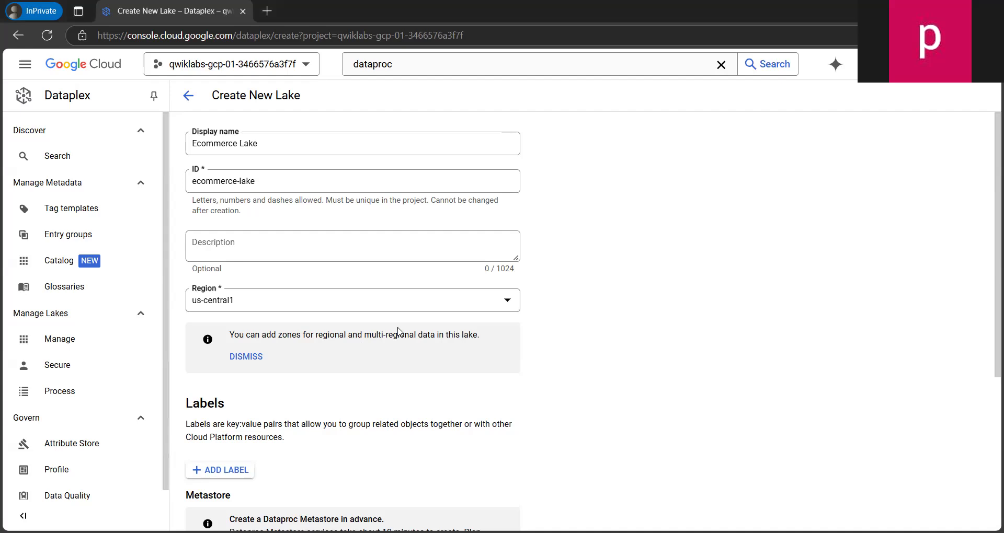
Set the lake's region to us-east1, keep the metastore service at None and create the lake.
{"action": "scroll", "coordinate": [365, 298], "scroll_direction": "down", "scroll_amount": 2}
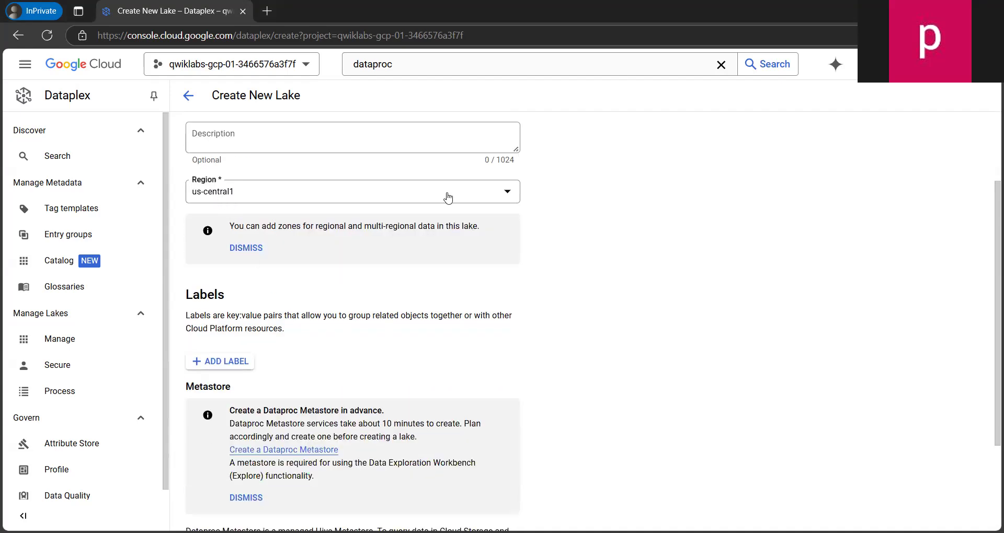
{"action": "left_click", "coordinate": [500, 196]}
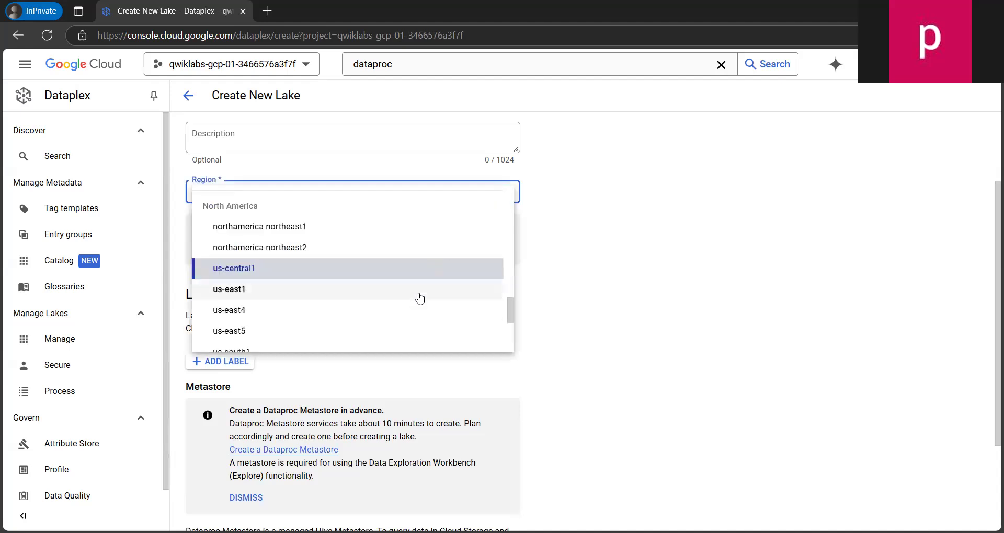
{"action": "left_click", "coordinate": [419, 291]}
{"action": "left_click", "coordinate": [656, 305]}
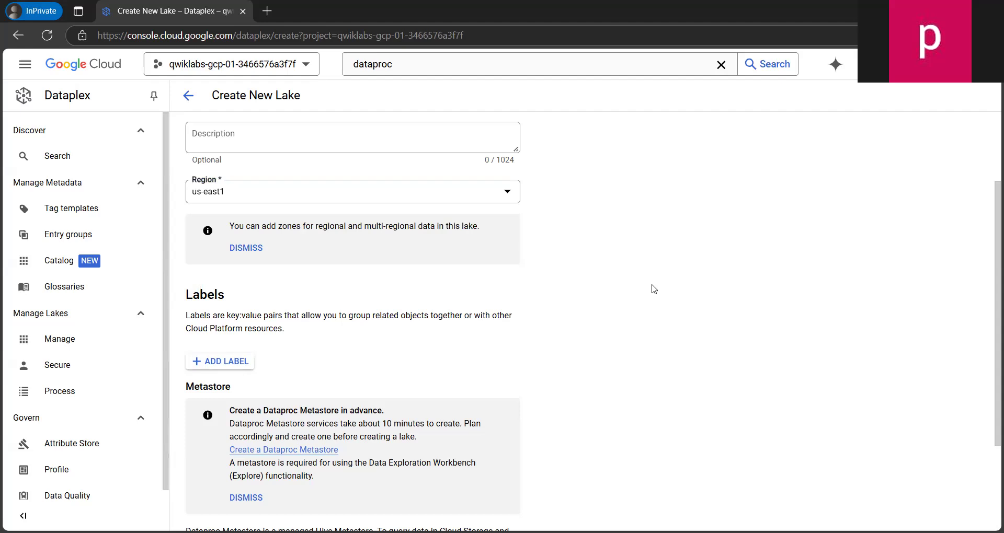
{"action": "scroll", "coordinate": [654, 289], "scroll_direction": "down", "scroll_amount": 3}
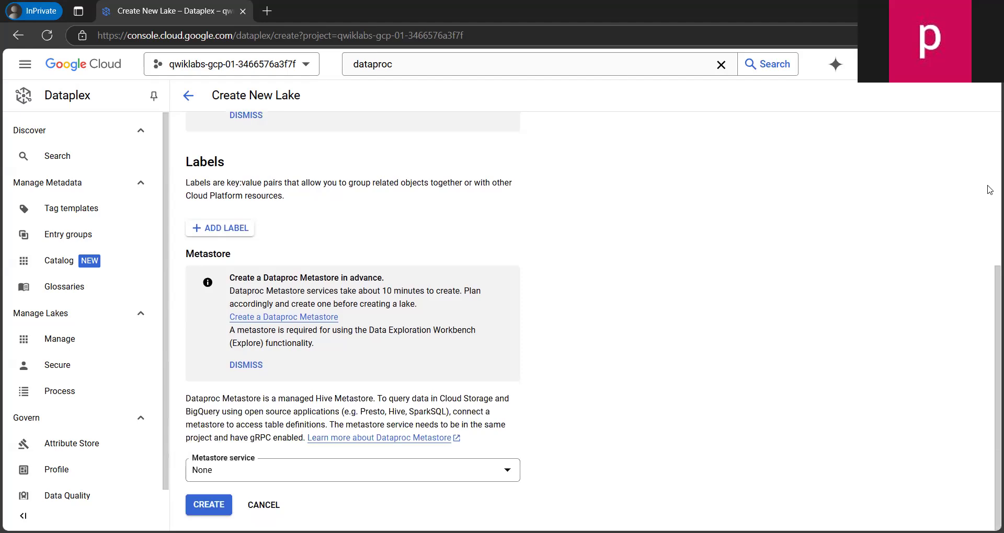
{"action": "left_click", "coordinate": [210, 506]}
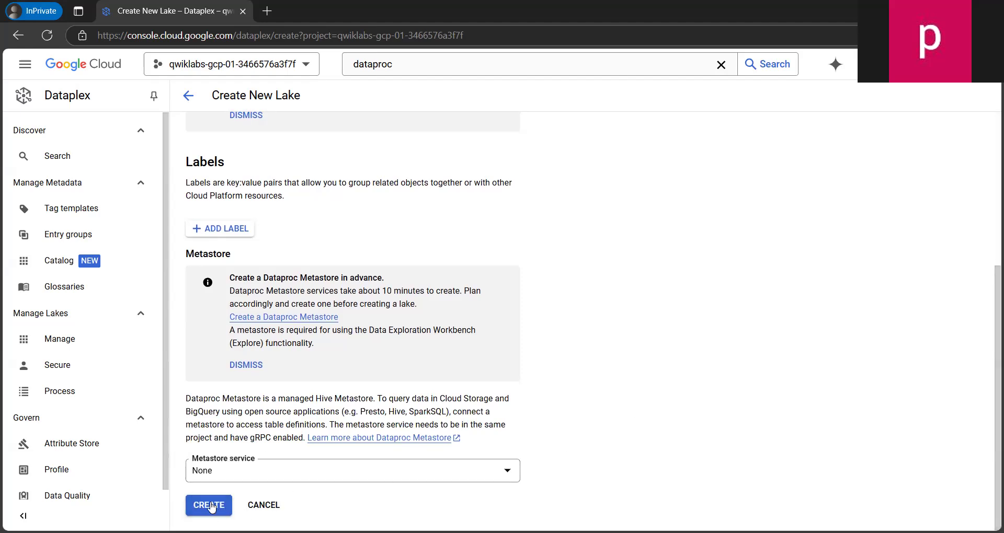
{"action": "left_click", "coordinate": [211, 506]}
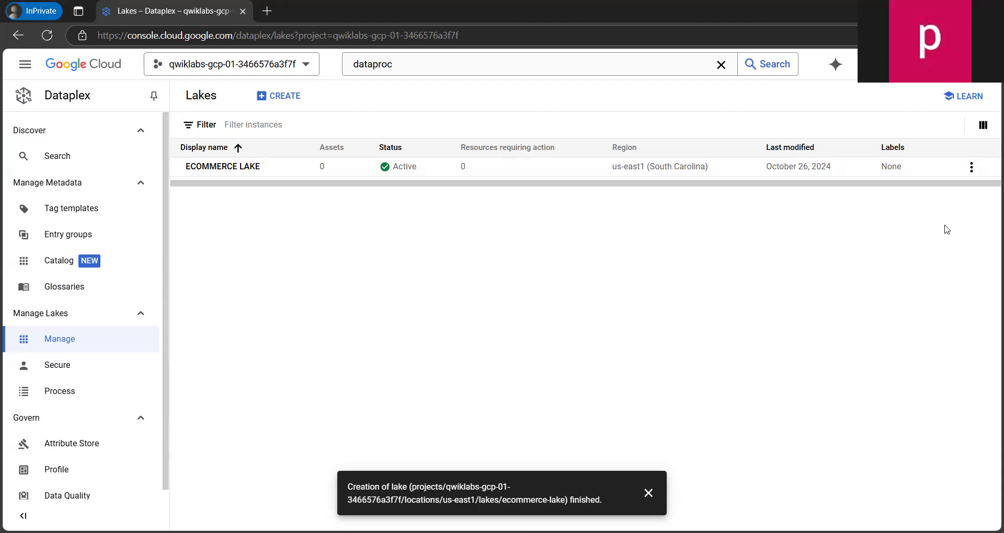
Open Ecommerce Lake from the list of lakes and start adding a zone to it.
{"action": "left_click", "coordinate": [972, 169]}
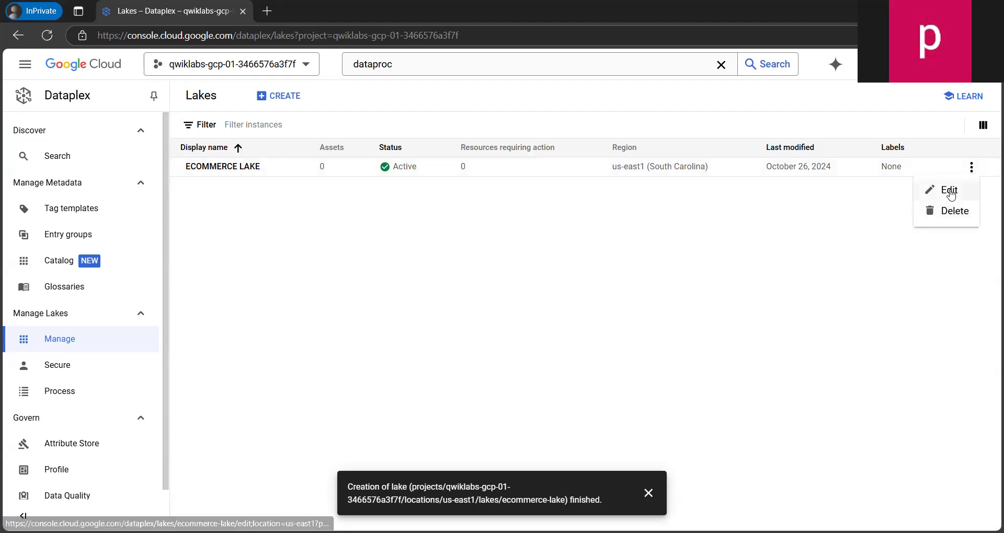
{"action": "left_click", "coordinate": [844, 211]}
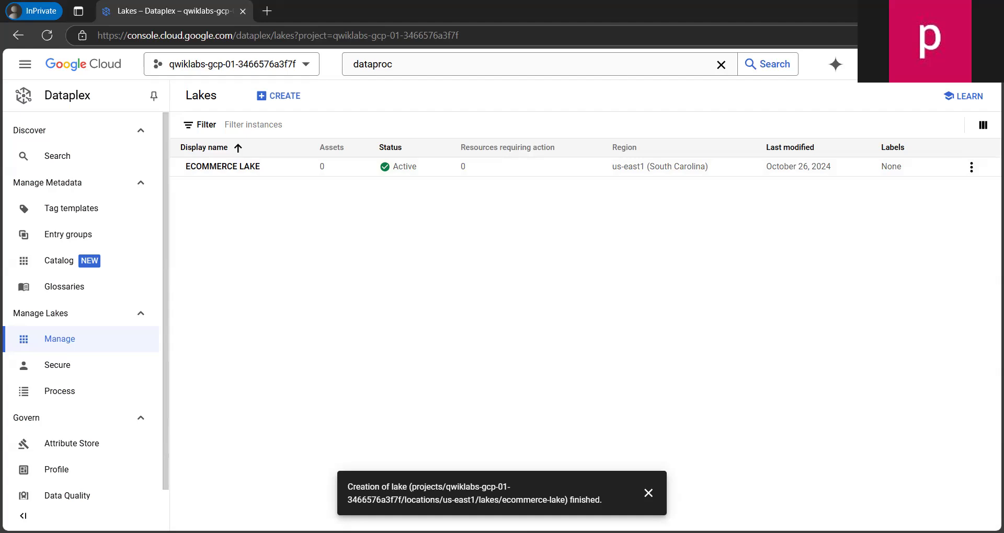
{"action": "left_click", "coordinate": [242, 168]}
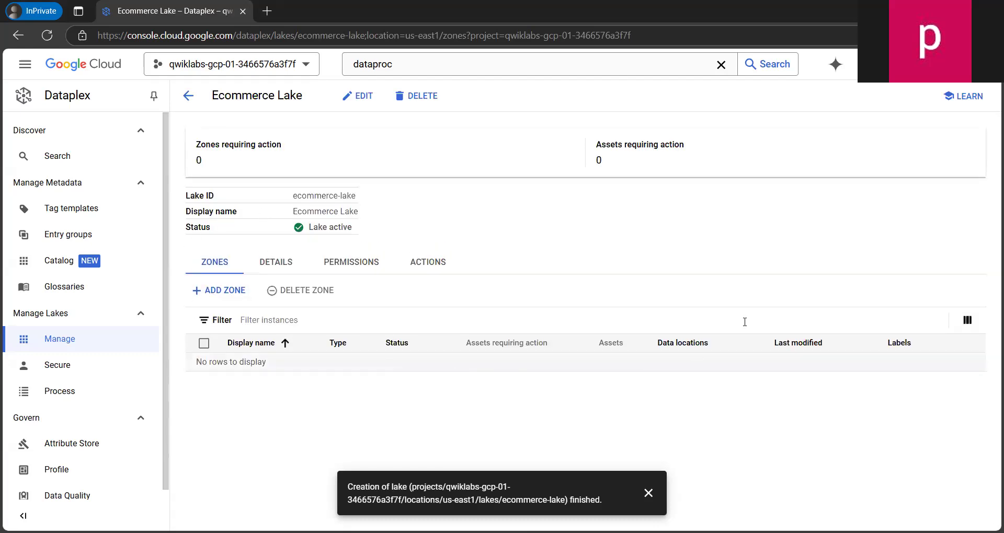
{"action": "left_click", "coordinate": [237, 297]}
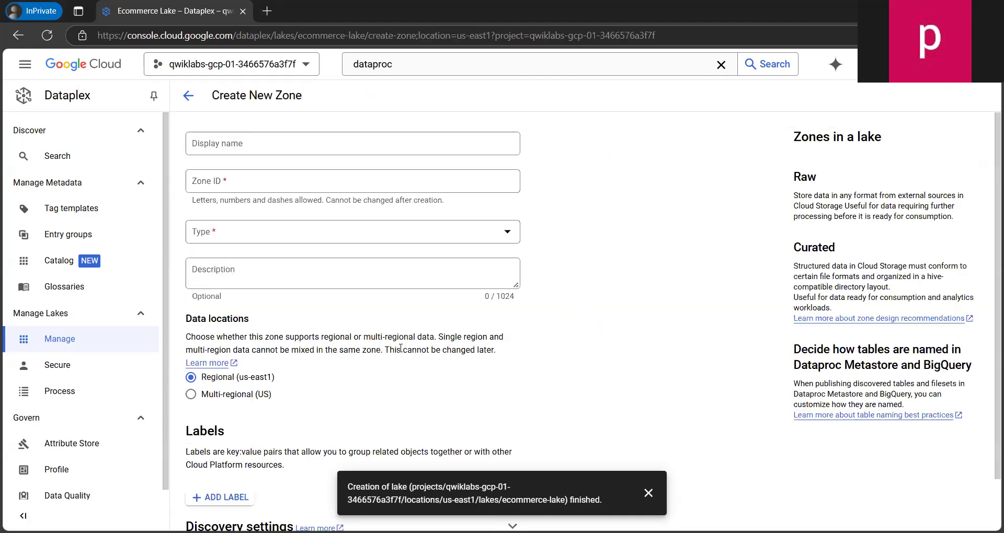
Choose Raw Zone as the zone type and set the display name to "Customer Contact Raw Zone".
{"action": "left_click", "coordinate": [316, 146]}
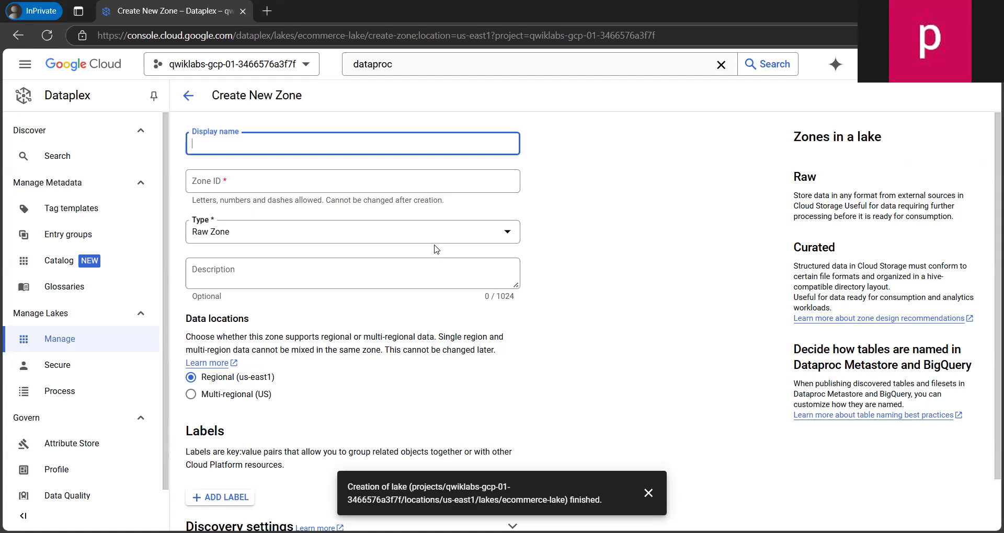
{"action": "type", "text": "Customer Contact Raw Zone"}
{"action": "left_click", "coordinate": [542, 197]}
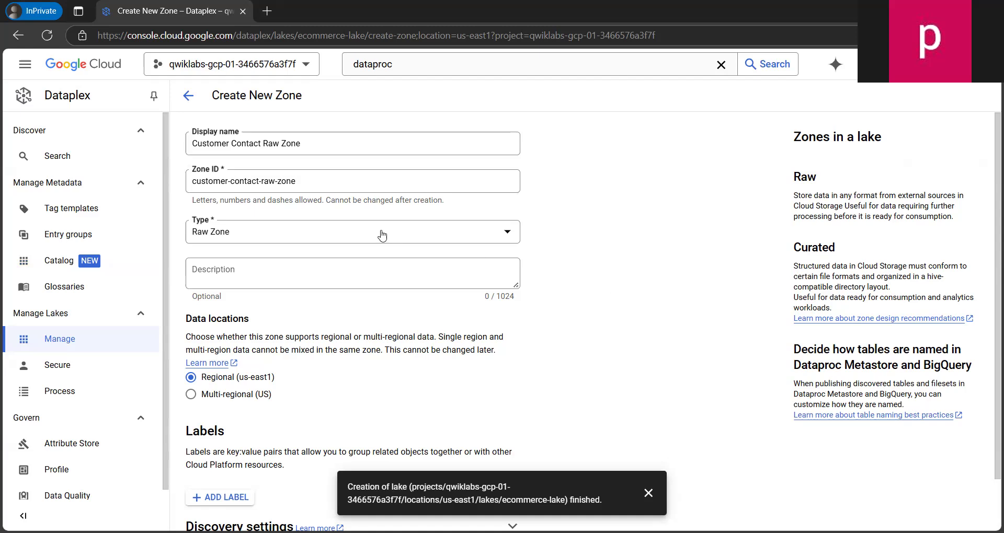
Expand and review the discovery settings, keep metadata discovery enabled and the us-east1 regional data location, and create the zone.
{"action": "scroll", "coordinate": [580, 230], "scroll_direction": "down", "scroll_amount": 2}
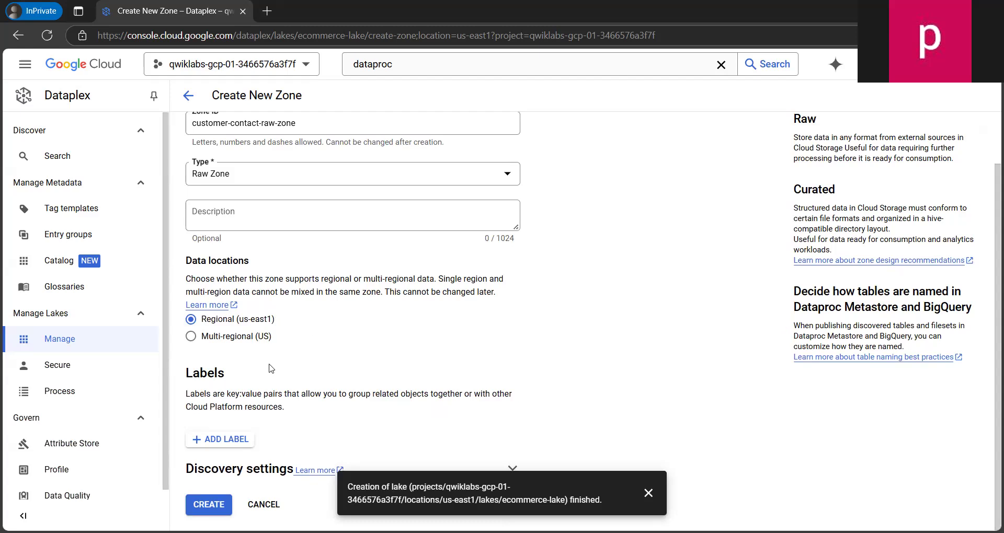
{"action": "left_click", "coordinate": [649, 493]}
{"action": "scroll", "coordinate": [272, 418], "scroll_direction": "up", "scroll_amount": 2}
{"action": "scroll", "coordinate": [272, 405], "scroll_direction": "down", "scroll_amount": 1}
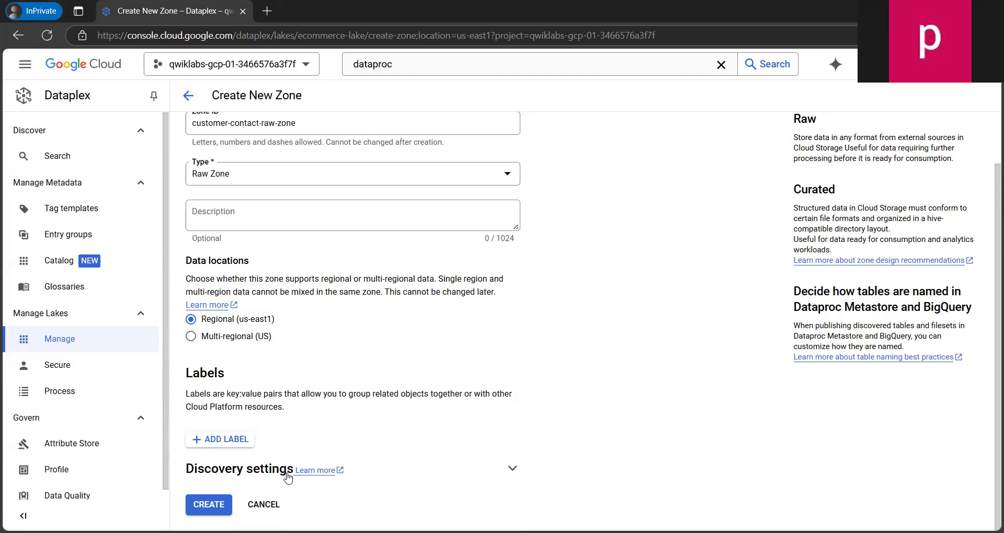
{"action": "left_click", "coordinate": [512, 469]}
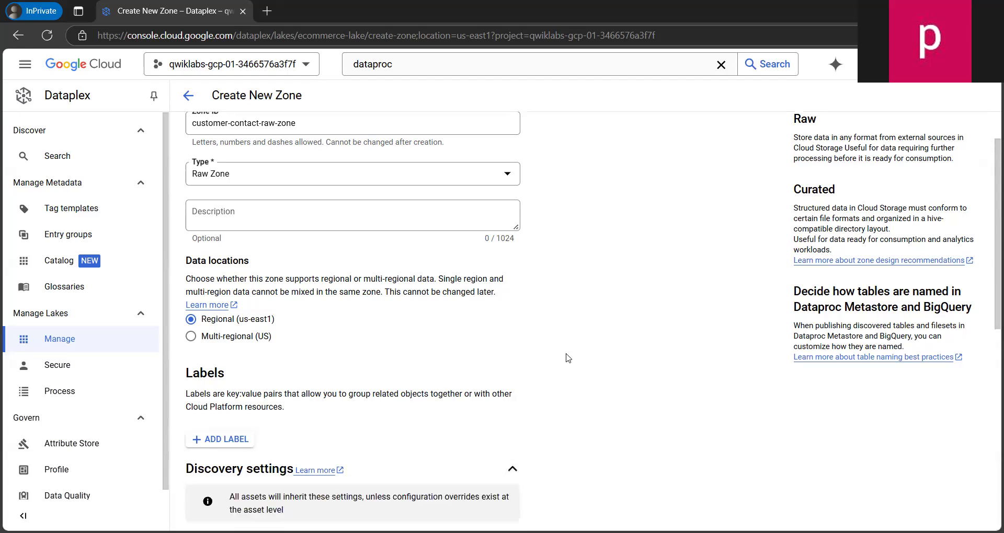
{"action": "scroll", "coordinate": [567, 359], "scroll_direction": "down", "scroll_amount": 4}
{"action": "scroll", "coordinate": [264, 321], "scroll_direction": "down", "scroll_amount": 2}
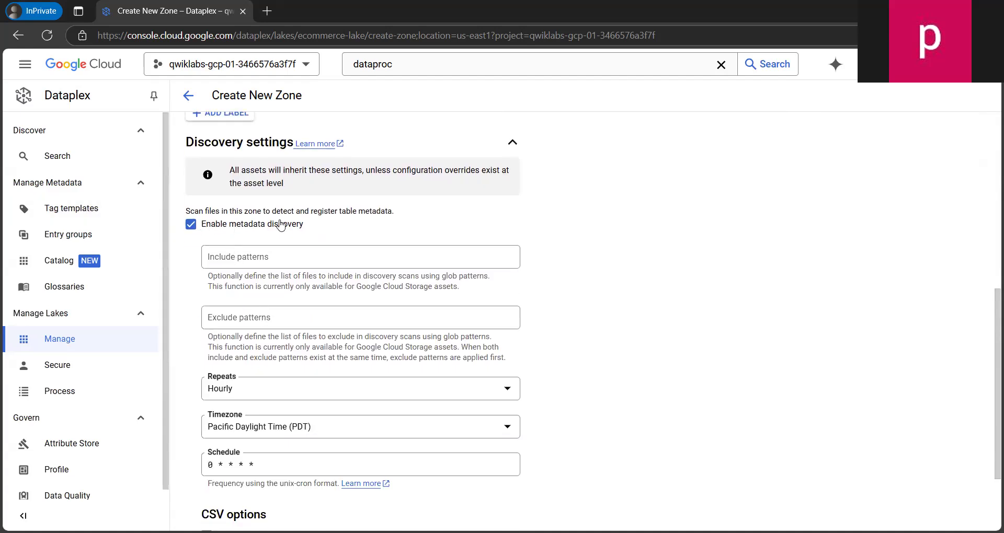
{"action": "scroll", "coordinate": [601, 236], "scroll_direction": "down", "scroll_amount": 2}
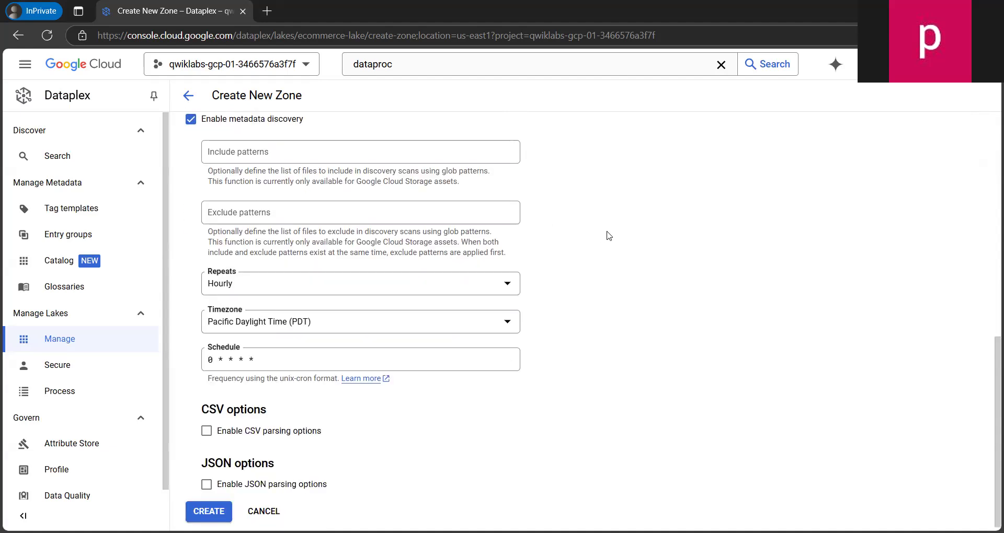
{"action": "scroll", "coordinate": [450, 346], "scroll_direction": "up", "scroll_amount": 9}
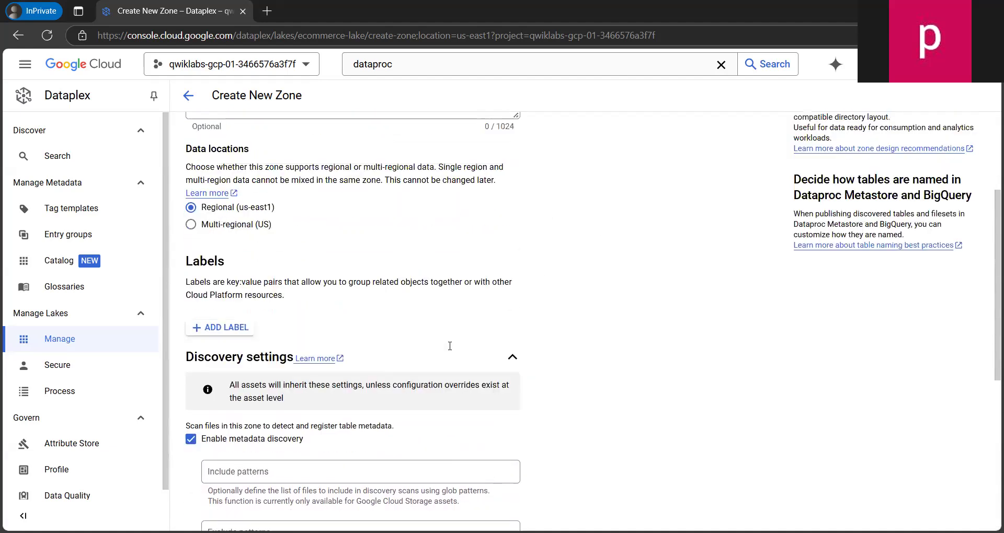
{"action": "scroll", "coordinate": [451, 338], "scroll_direction": "down", "scroll_amount": 10}
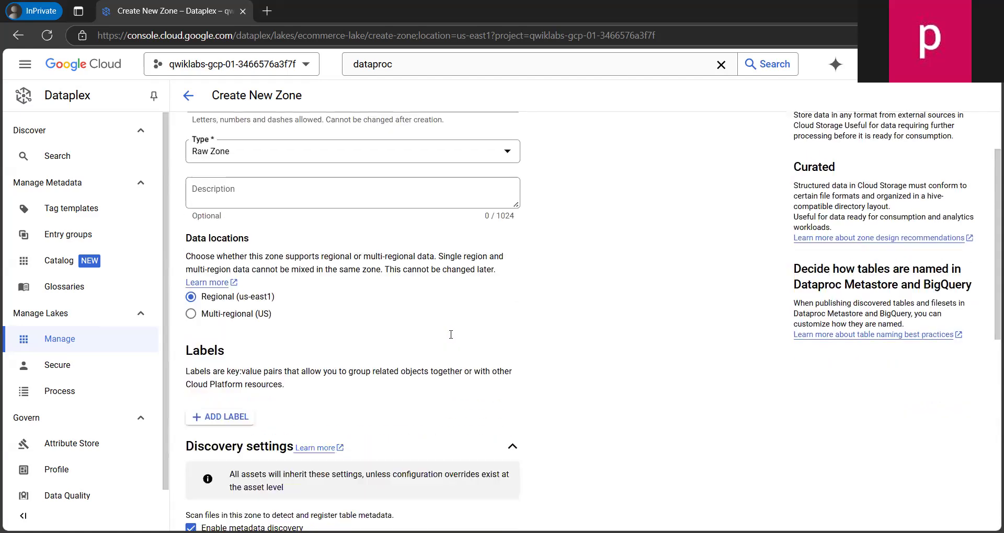
{"action": "left_click", "coordinate": [225, 507]}
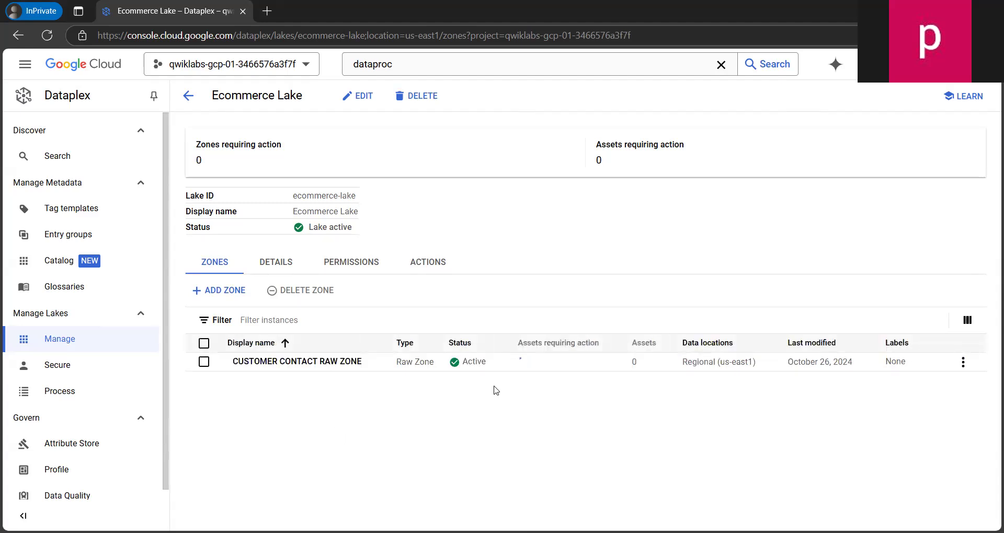
Review the details, permissions and actions of Ecommerce Lake, and return to its list of zones.
{"action": "left_click", "coordinate": [271, 264]}
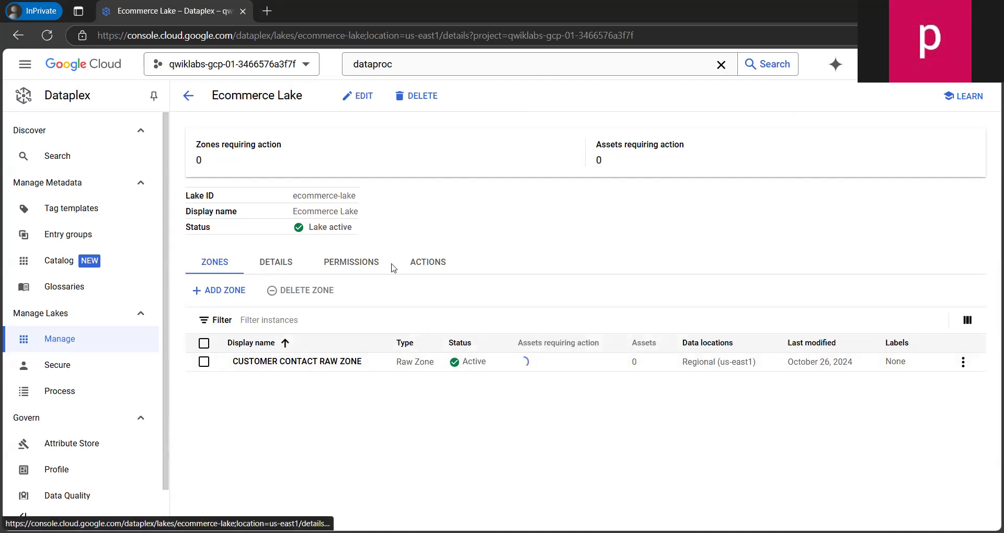
{"action": "left_click", "coordinate": [345, 268]}
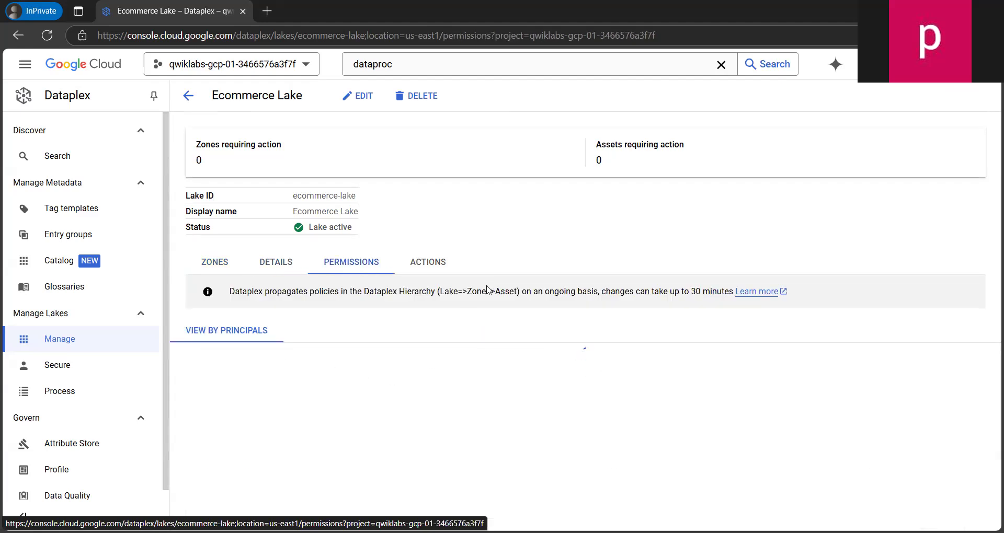
{"action": "left_click", "coordinate": [443, 269]}
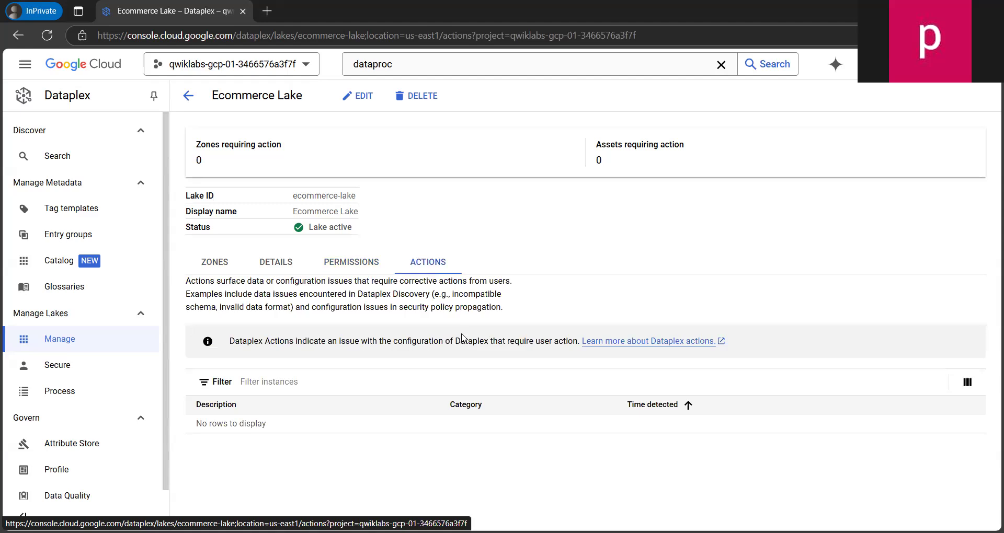
{"action": "left_click", "coordinate": [226, 262]}
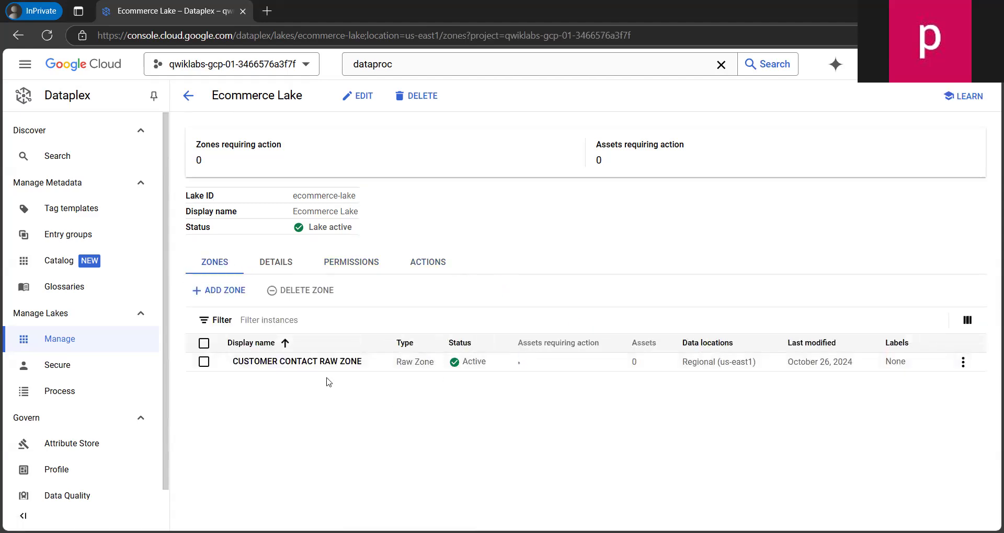
Open Customer Contact Raw Zone and start a new asset in it with BigQuery dataset as the type.
{"action": "left_click", "coordinate": [320, 362]}
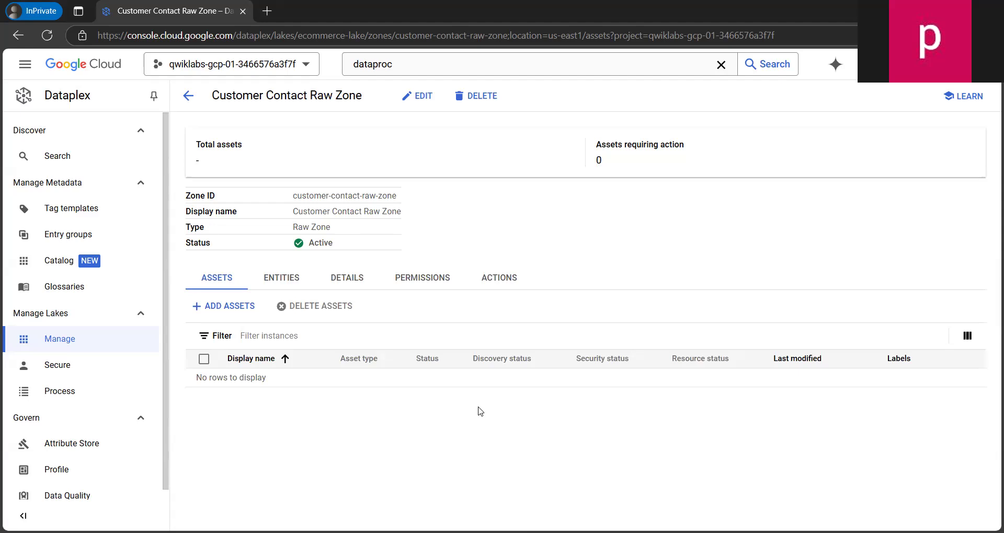
{"action": "left_click", "coordinate": [187, 95]}
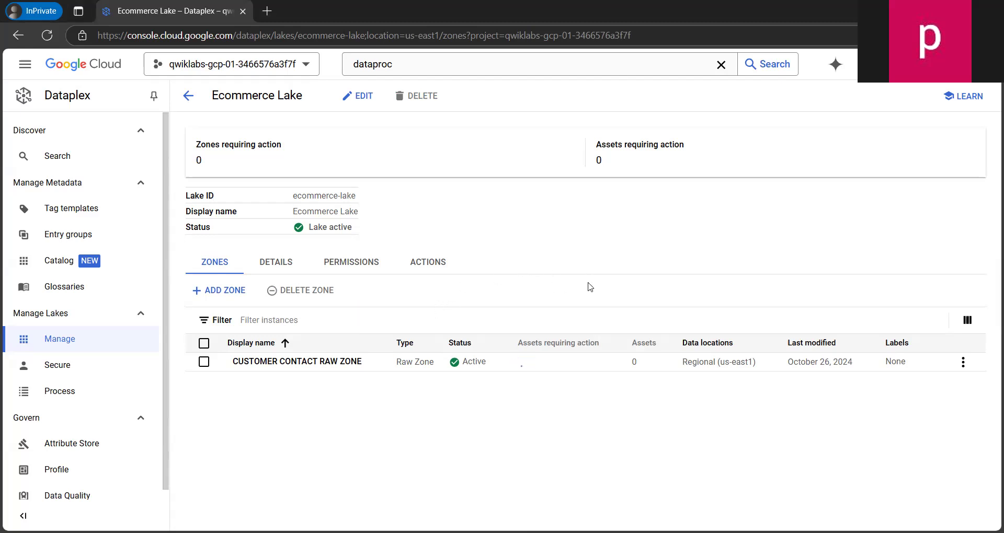
{"action": "left_click", "coordinate": [330, 362]}
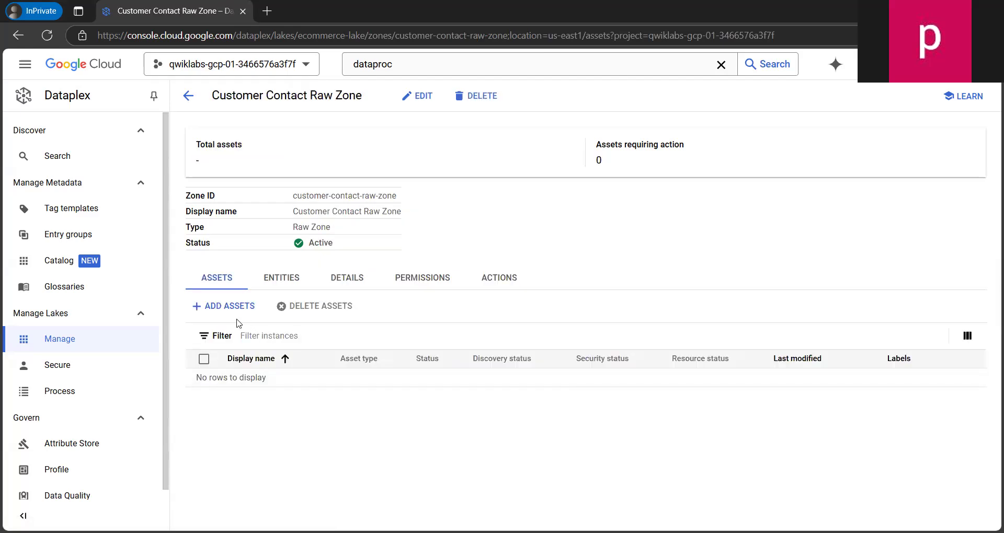
{"action": "left_click", "coordinate": [194, 309]}
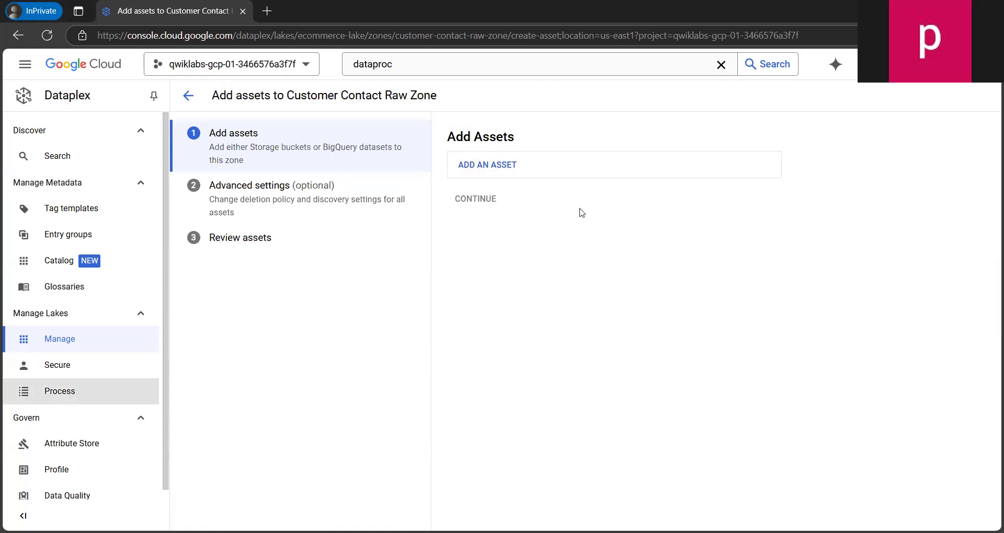
{"action": "left_click", "coordinate": [490, 176]}
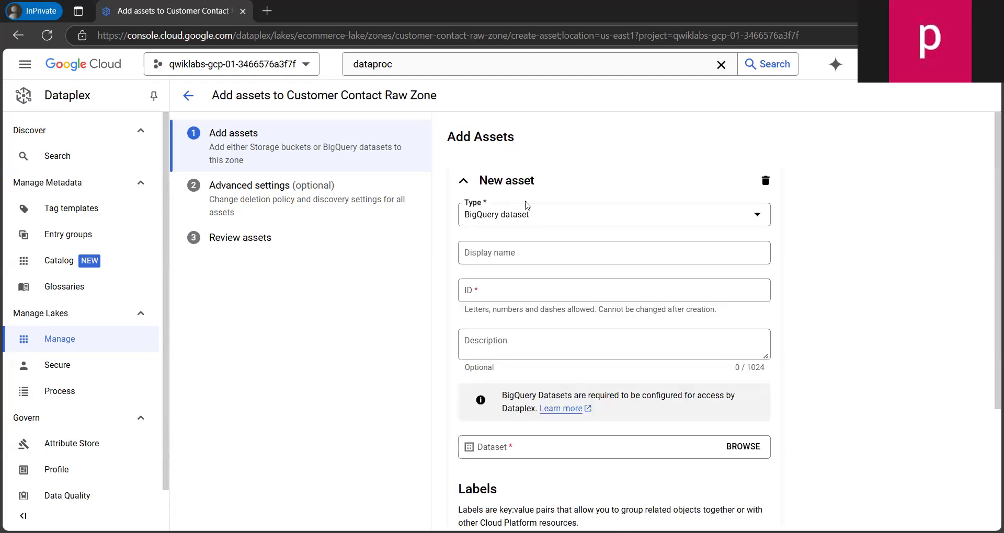
{"action": "left_click", "coordinate": [750, 220]}
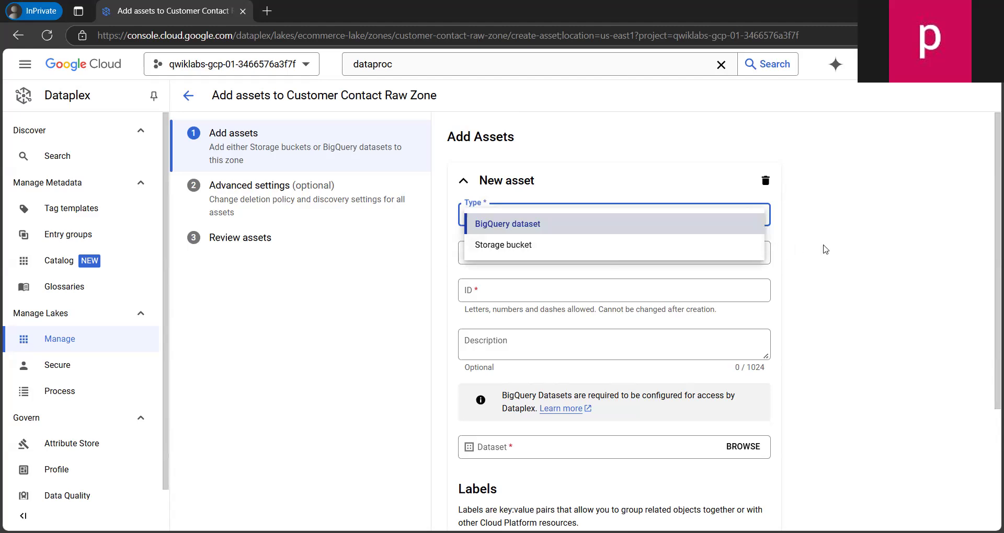
{"action": "left_click", "coordinate": [531, 230]}
{"action": "left_click", "coordinate": [589, 256]}
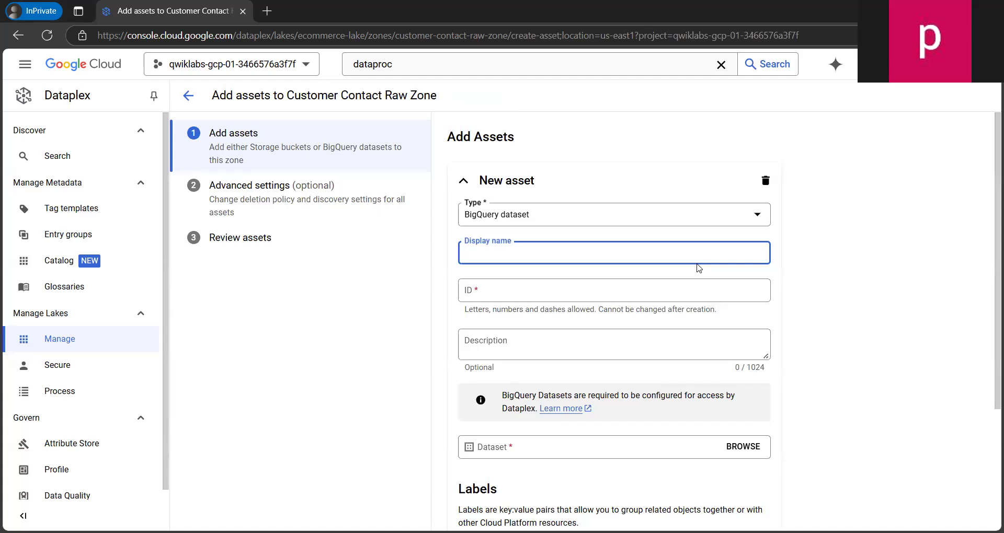
{"action": "type", "text": "qwiklabs-gcp-01-3466576a3f7f.customers"}
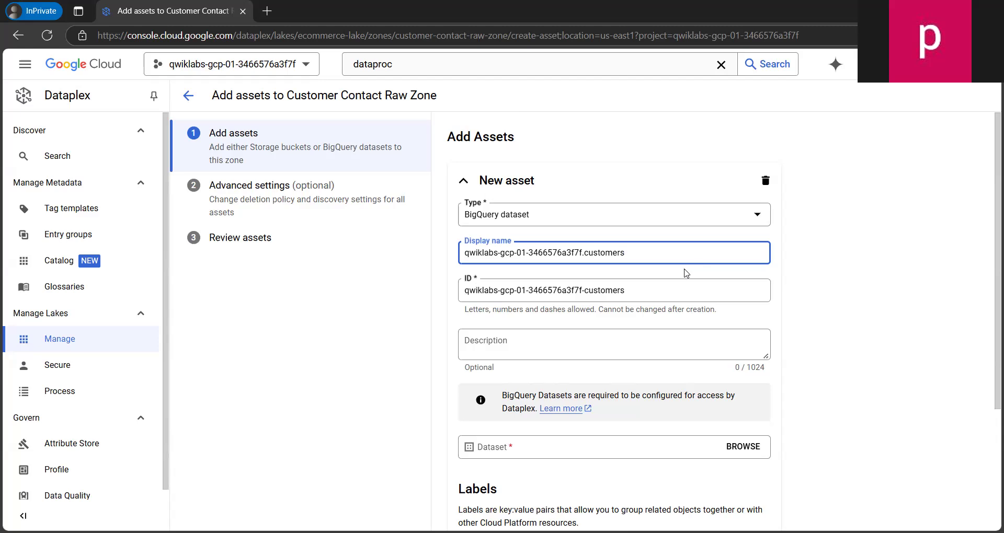
{"action": "key", "text": "ctrl+a"}
{"action": "key", "text": "BackSpace"}
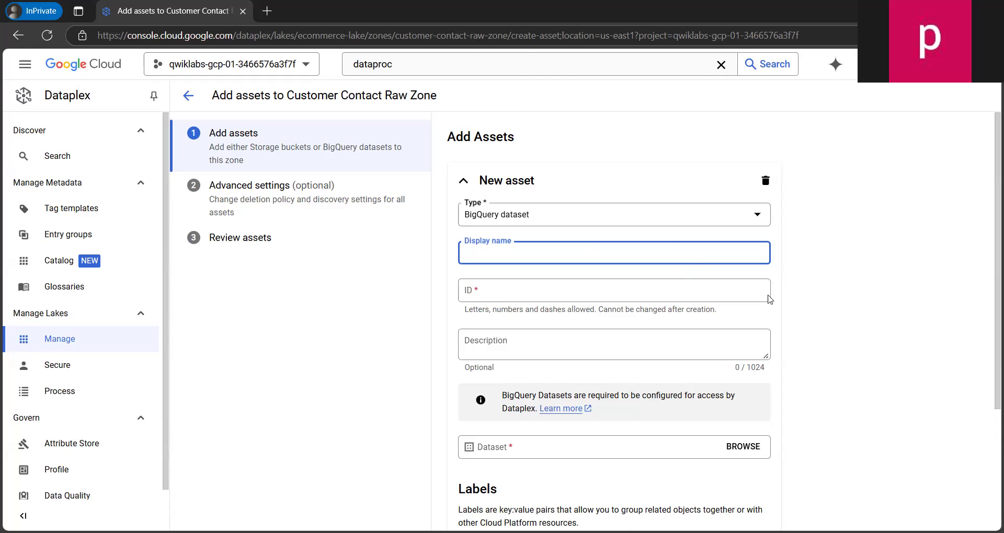
{"action": "left_click", "coordinate": [817, 288]}
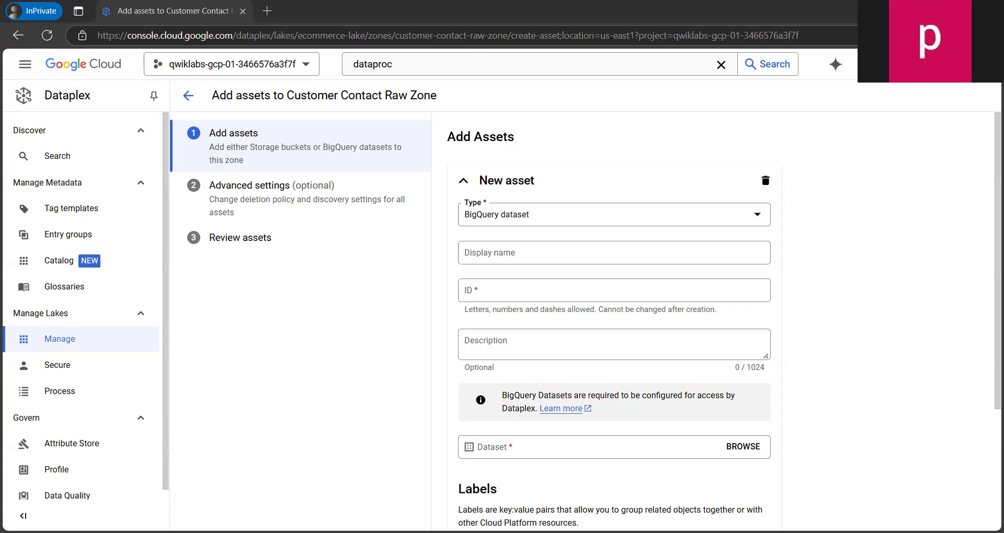
Set the new asset's display name to "Contact Info".
{"action": "left_click", "coordinate": [566, 259]}
{"action": "type", "text": "C"}
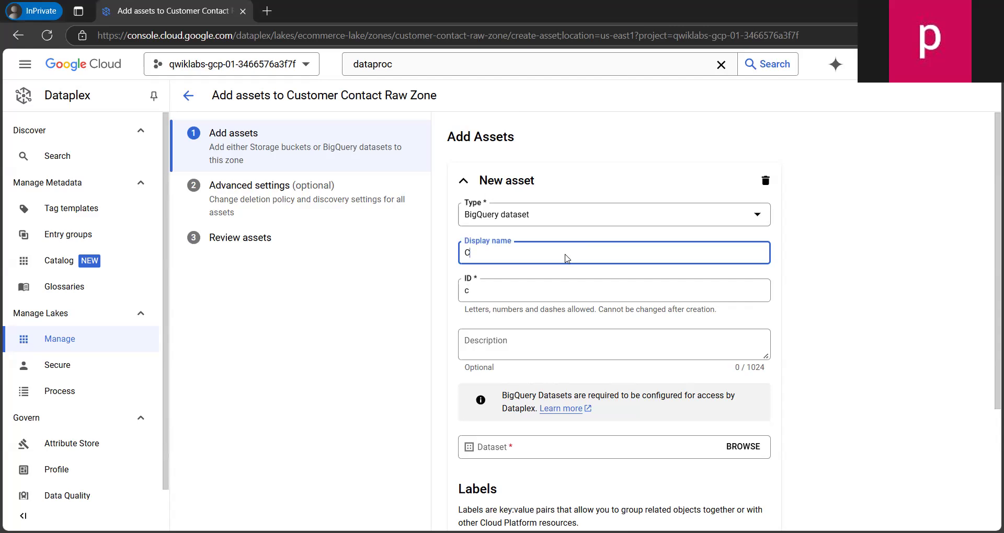
{"action": "type", "text": "ontact Info"}
{"action": "left_click", "coordinate": [834, 280]}
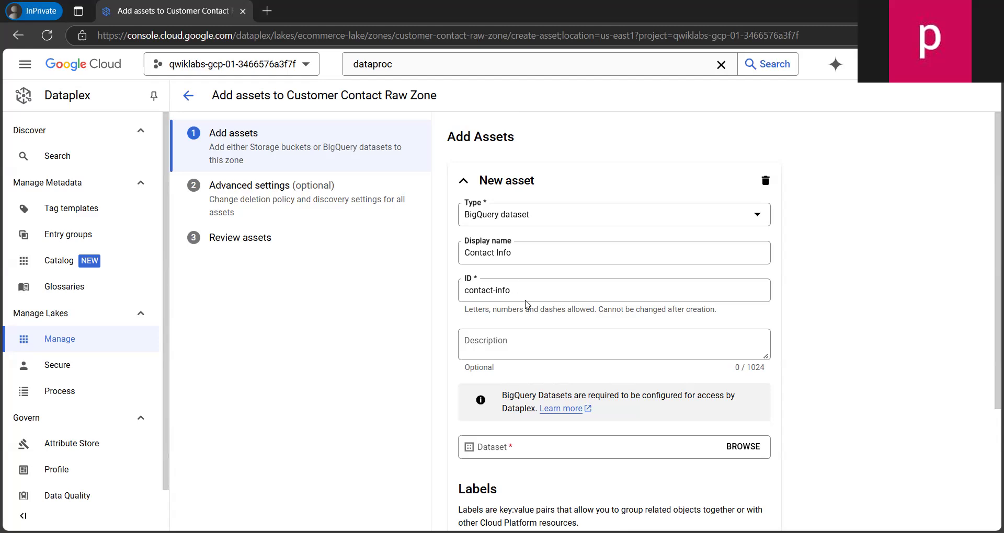
Set the asset's dataset to qwiklabs-gcp-01-3466576a3f7f.customers and finish the asset definition.
{"action": "scroll", "coordinate": [531, 300], "scroll_direction": "down", "scroll_amount": 2}
{"action": "scroll", "coordinate": [685, 274], "scroll_direction": "down", "scroll_amount": 2}
{"action": "left_click", "coordinate": [628, 279]}
{"action": "type", "text": "qwiklabs-gcp-01-3466576a3f7f.customers"}
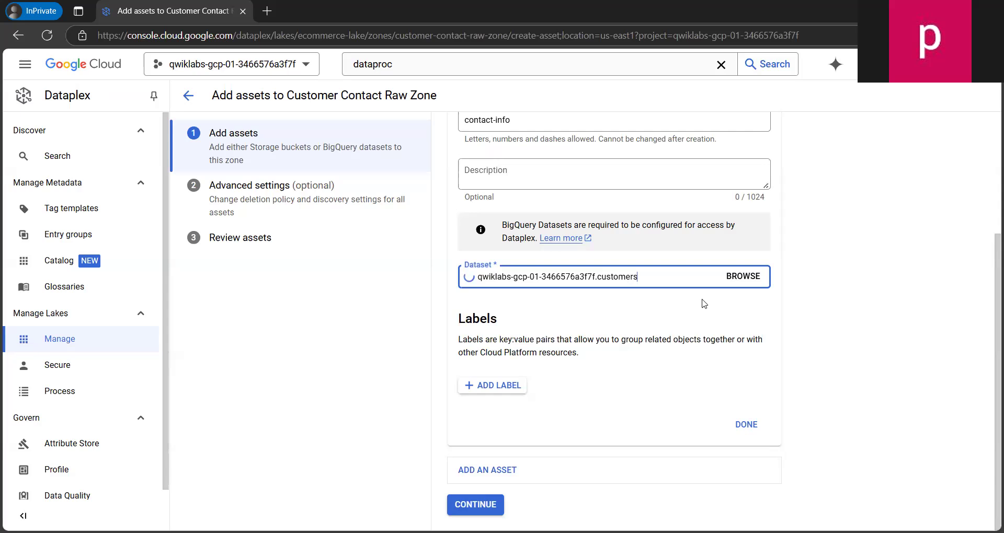
{"action": "left_click", "coordinate": [845, 318]}
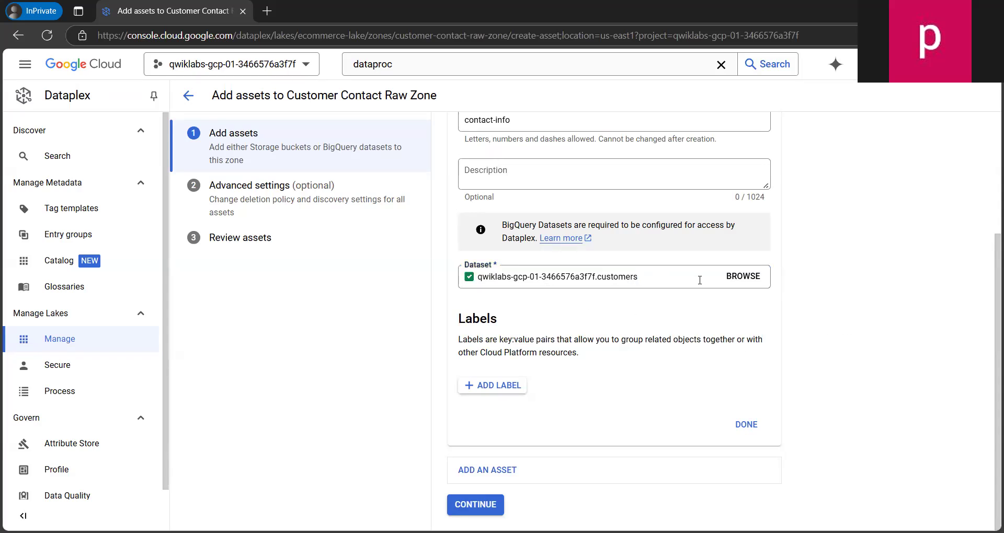
{"action": "left_click", "coordinate": [746, 424]}
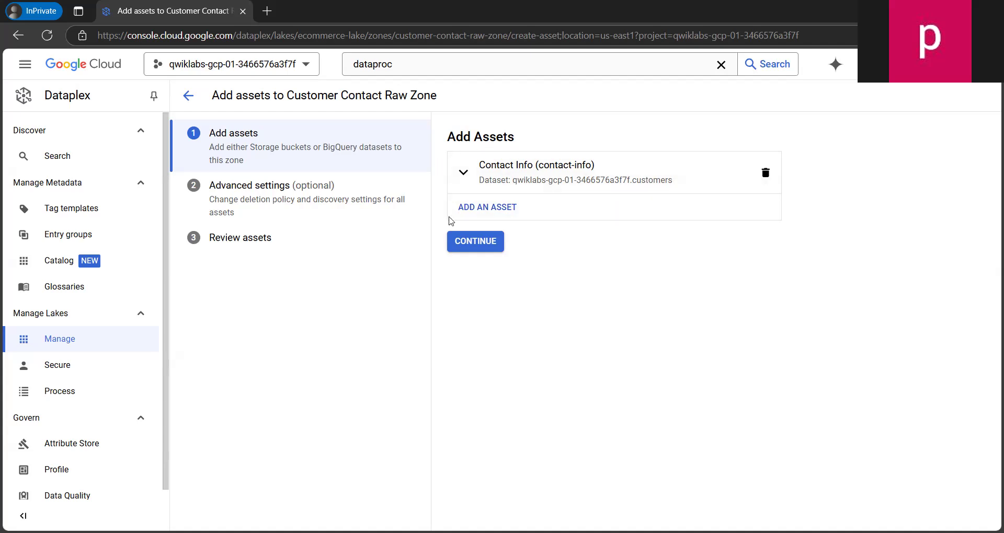
Keep the discovery settings on Inherit, review the Contact Info asset's settings and submit it to the zone.
{"action": "left_click", "coordinate": [496, 248]}
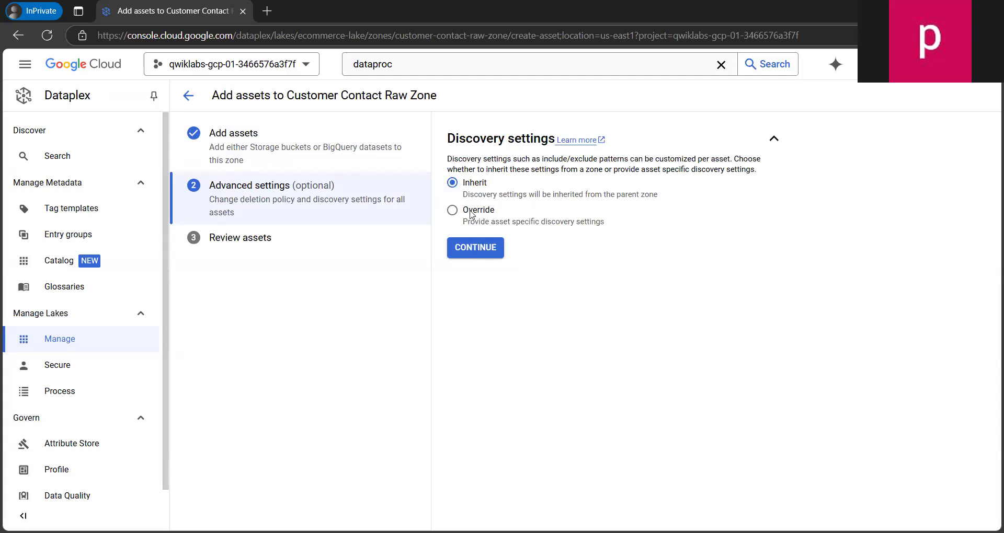
{"action": "left_click", "coordinate": [481, 253]}
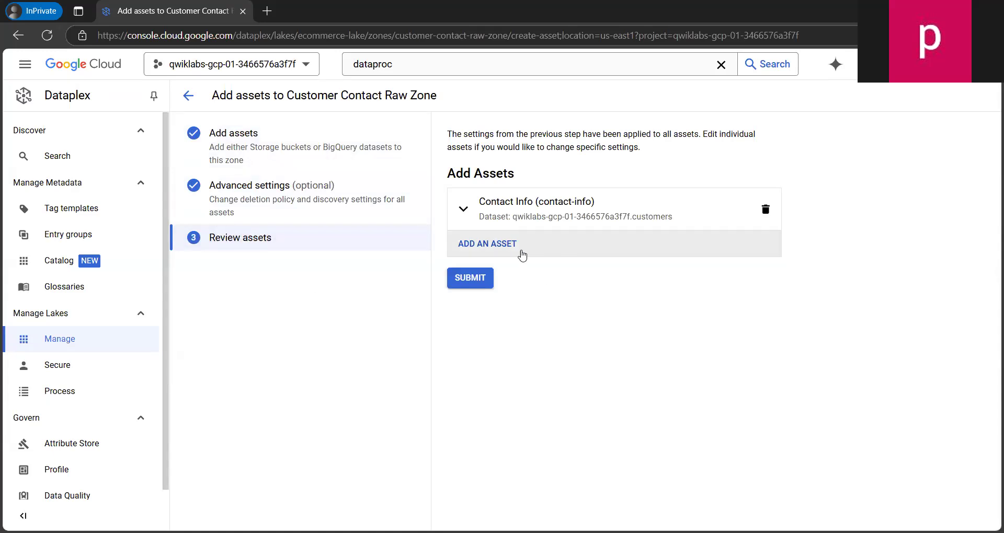
{"action": "left_click", "coordinate": [464, 209]}
{"action": "scroll", "coordinate": [798, 316], "scroll_direction": "down", "scroll_amount": 5}
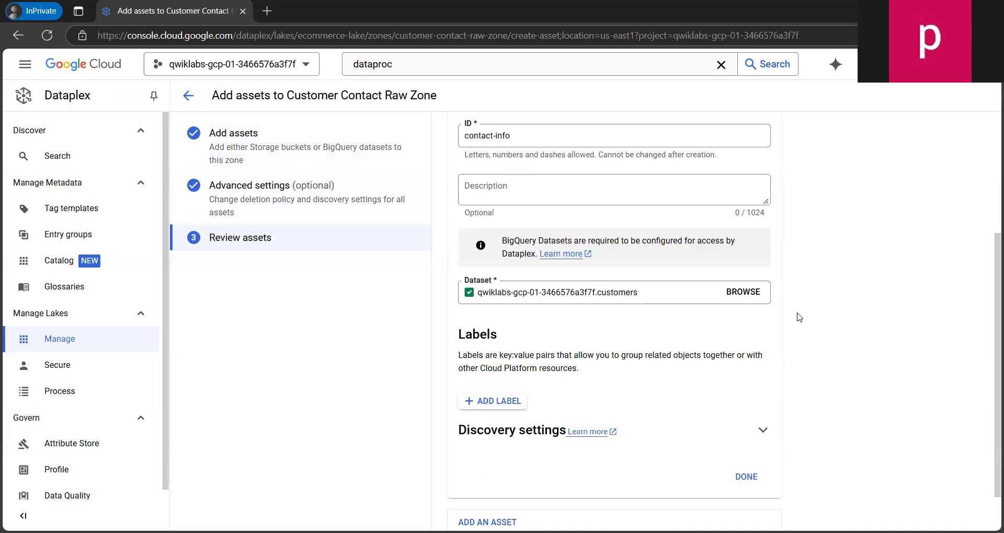
{"action": "scroll", "coordinate": [636, 286], "scroll_direction": "up", "scroll_amount": 5}
{"action": "scroll", "coordinate": [636, 286], "scroll_direction": "down", "scroll_amount": 5}
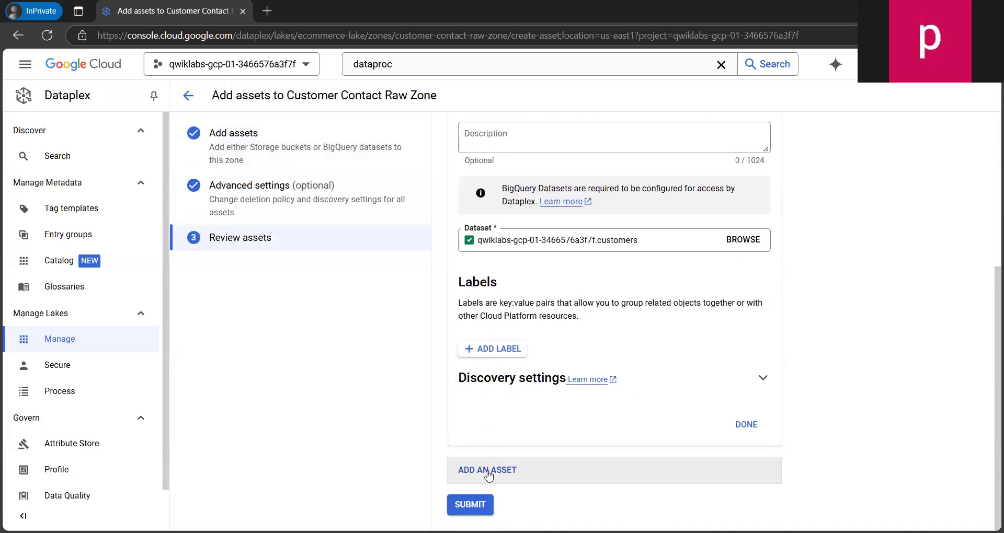
{"action": "left_click", "coordinate": [473, 501]}
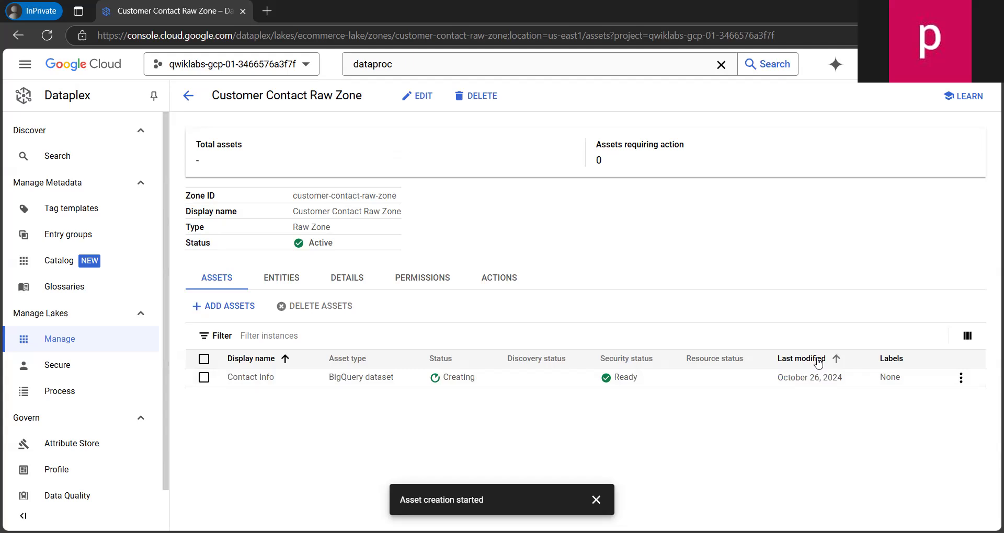
Examine the permissions by principal and the actions of Customer Contact Raw Zone, and return to its assets.
{"action": "left_click", "coordinate": [440, 281]}
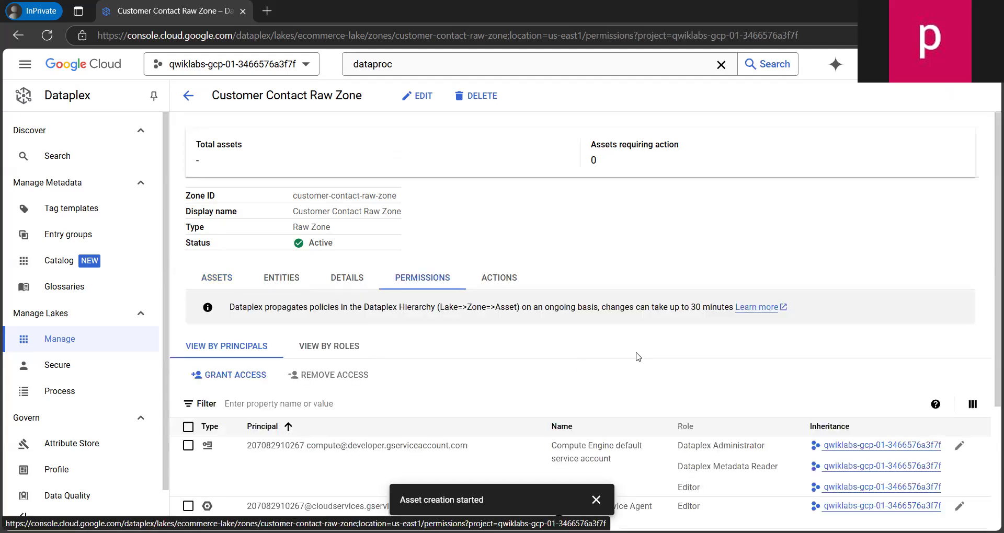
{"action": "scroll", "coordinate": [638, 357], "scroll_direction": "down", "scroll_amount": 3}
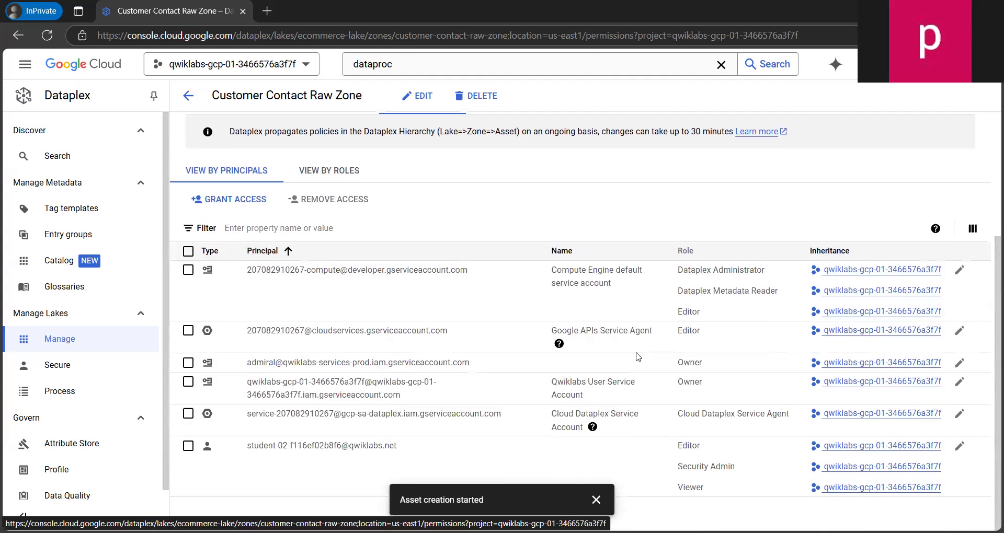
{"action": "scroll", "coordinate": [638, 357], "scroll_direction": "up", "scroll_amount": 3}
{"action": "scroll", "coordinate": [638, 358], "scroll_direction": "down", "scroll_amount": 3}
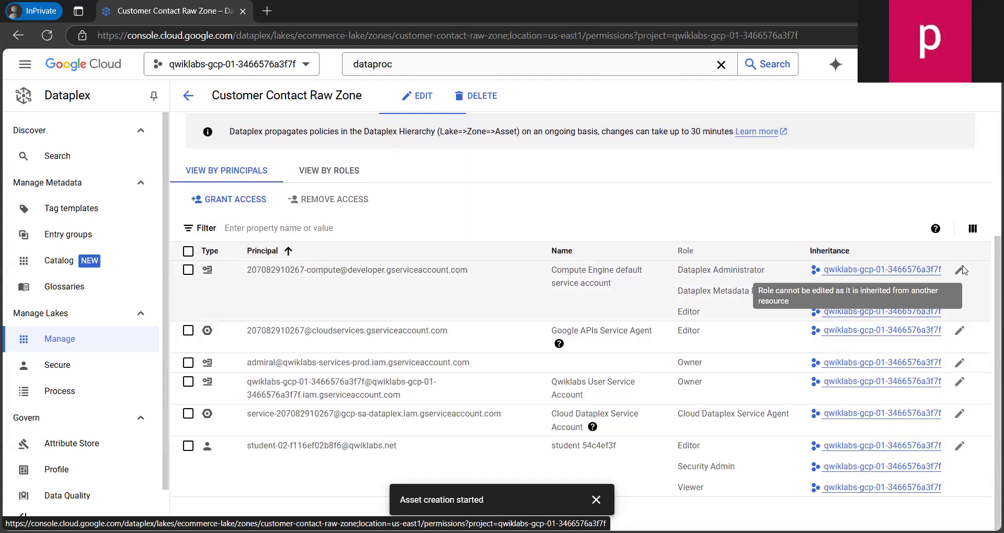
{"action": "scroll", "coordinate": [560, 251], "scroll_direction": "up", "scroll_amount": 3}
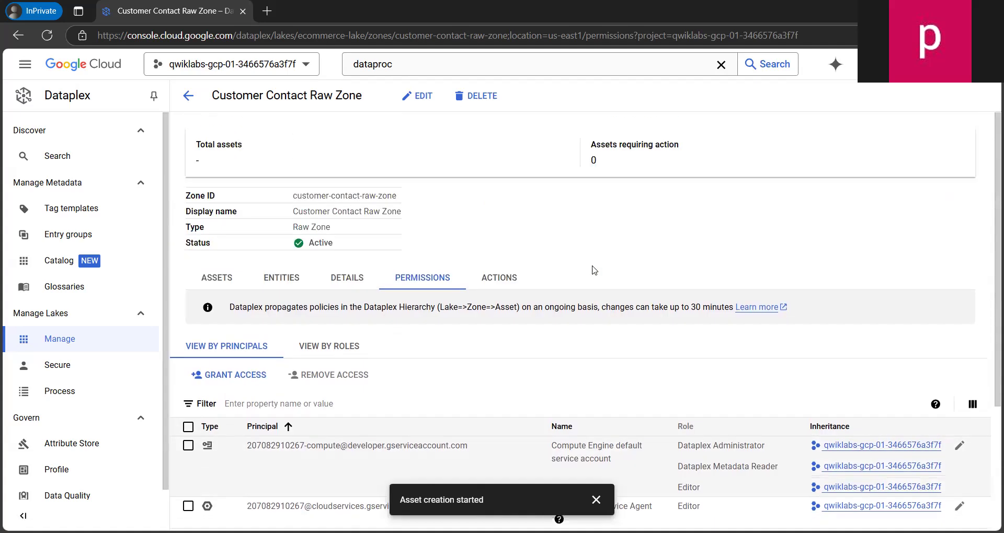
{"action": "left_click", "coordinate": [506, 278]}
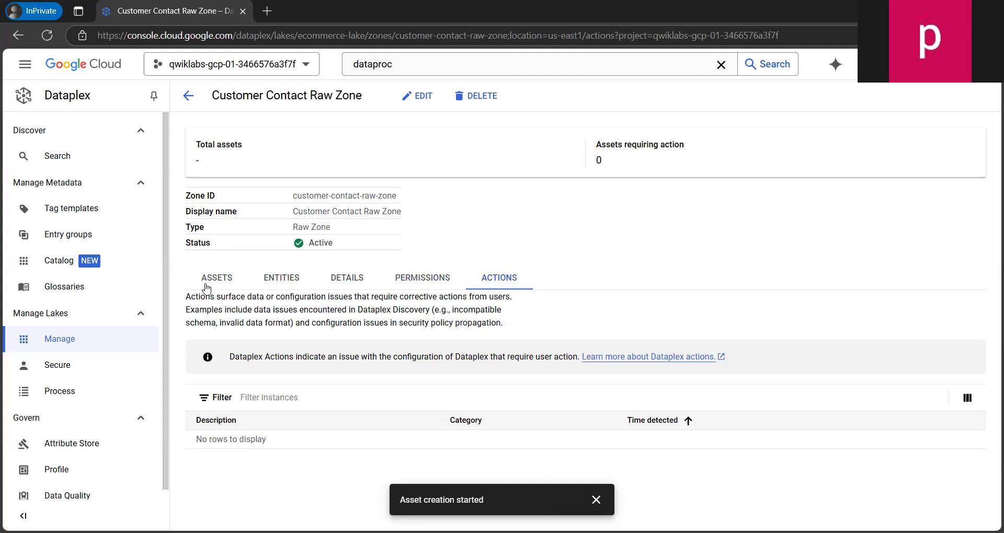
{"action": "left_click", "coordinate": [210, 278]}
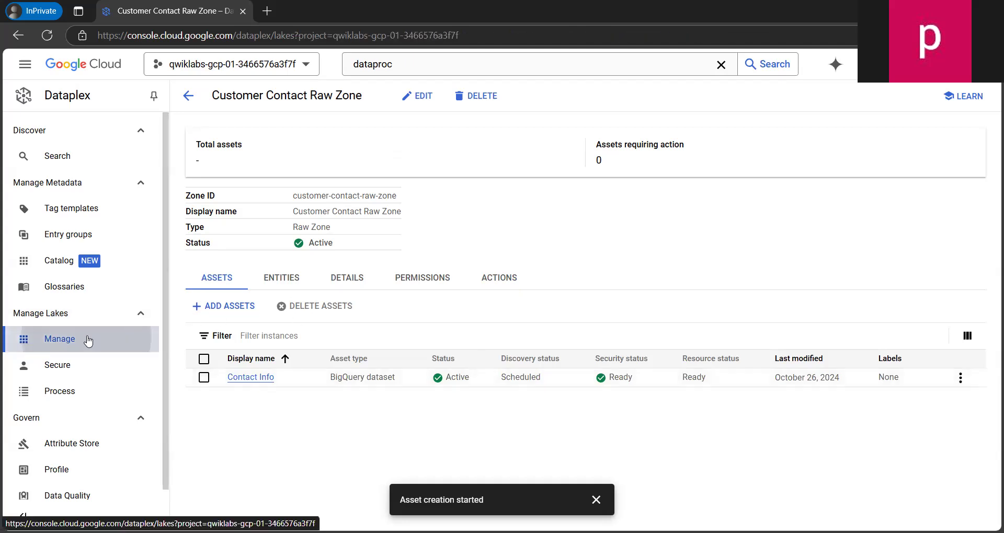
Go through Ecommerce Lake and Customer Contact Raw Zone to inspect the Contact Info asset's details, and return to the list of lakes.
{"action": "left_click", "coordinate": [133, 339]}
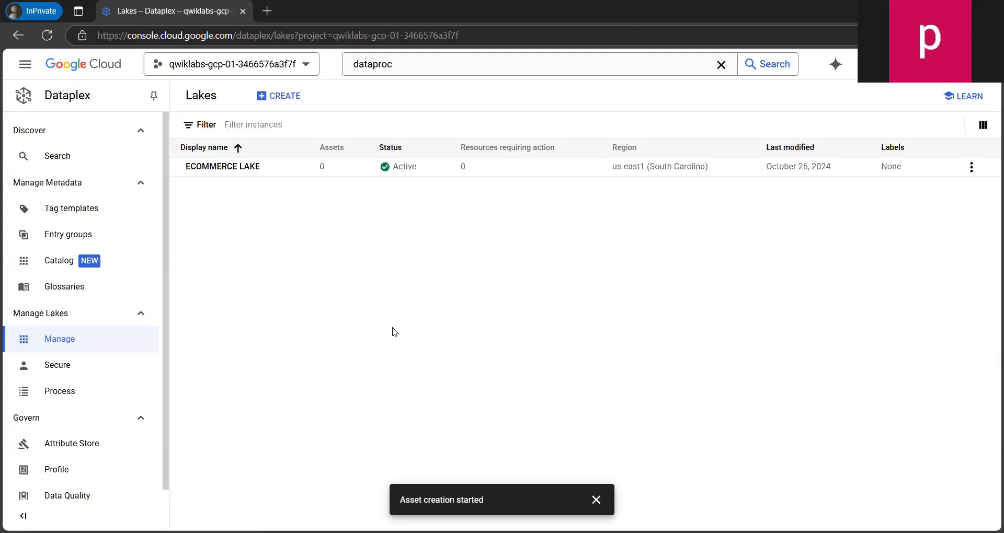
{"action": "left_click", "coordinate": [255, 167]}
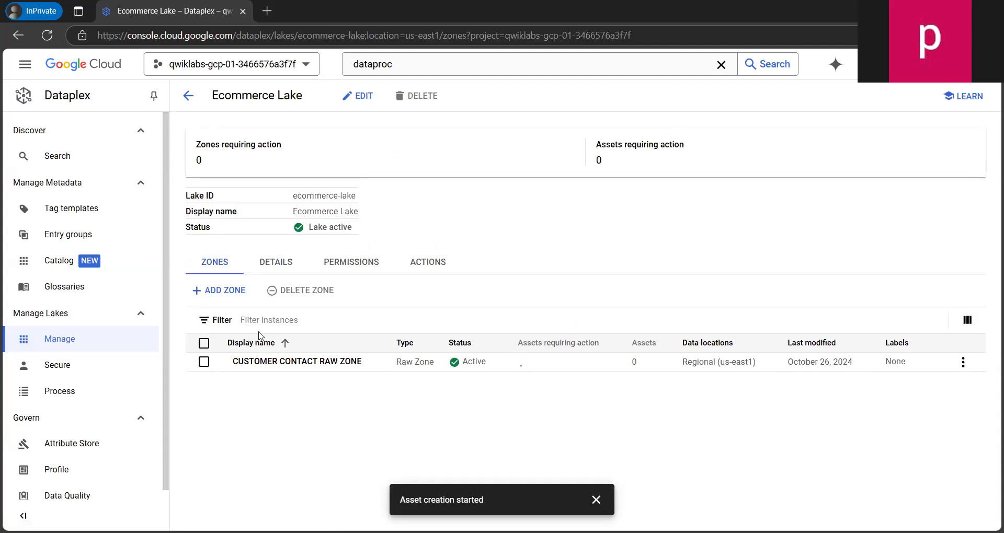
{"action": "left_click", "coordinate": [270, 363]}
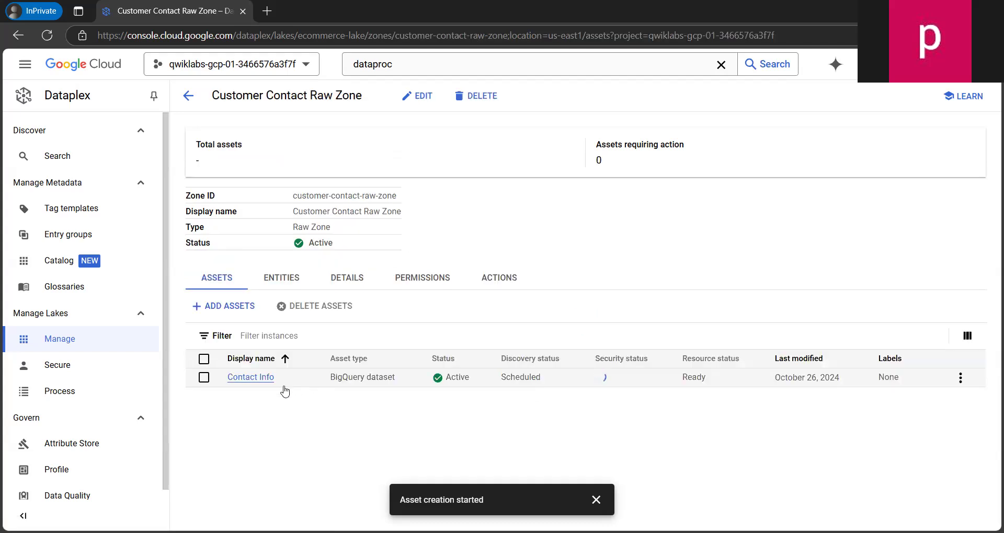
{"action": "left_click", "coordinate": [369, 381]}
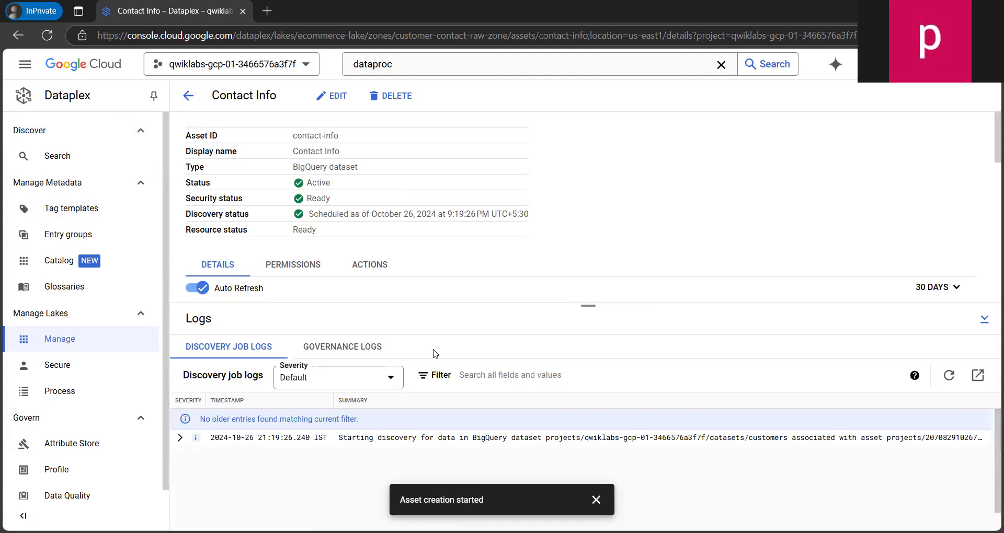
{"action": "left_click", "coordinate": [189, 96]}
{"action": "left_click", "coordinate": [80, 350]}
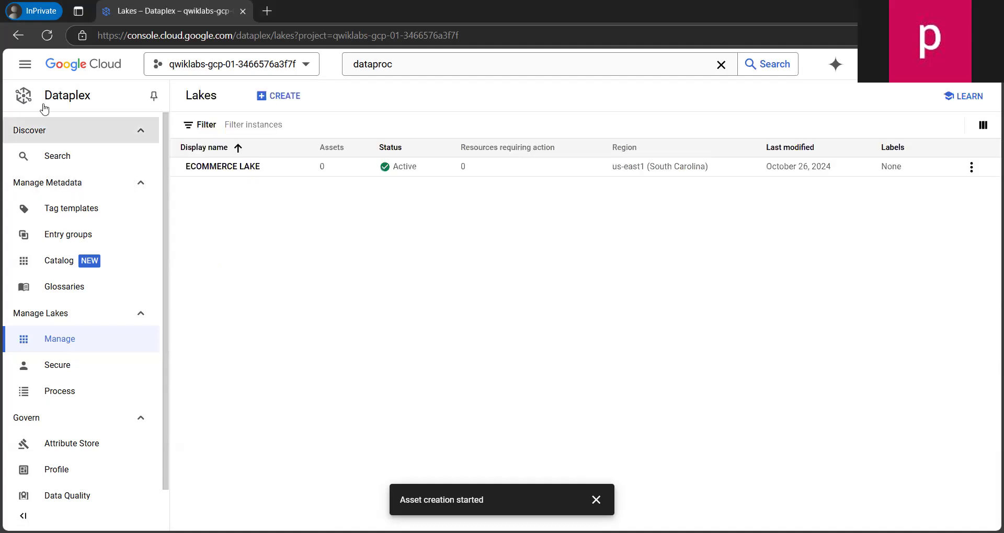
Go to BigQuery from the console's home page and dismiss its welcome message.
{"action": "left_click", "coordinate": [81, 64]}
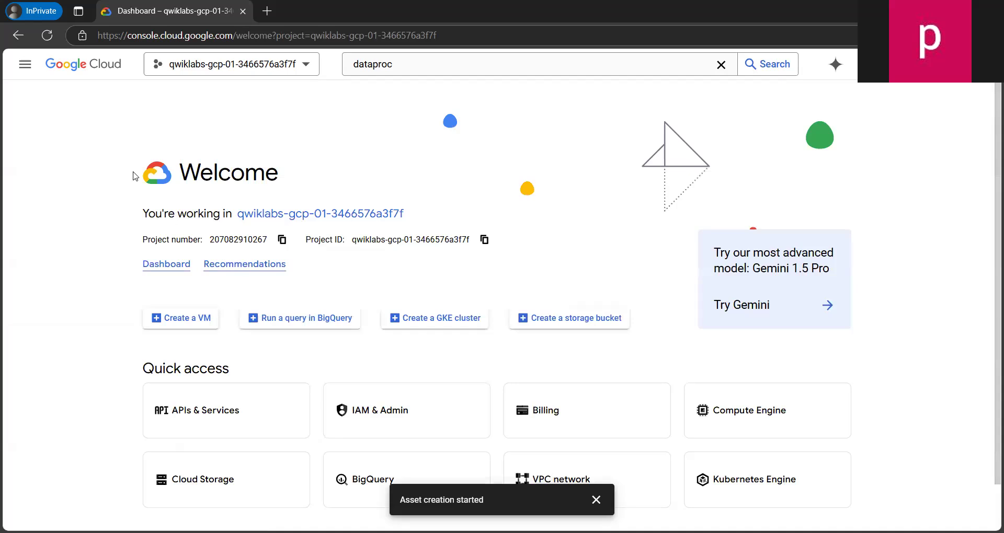
{"action": "left_click", "coordinate": [25, 64]}
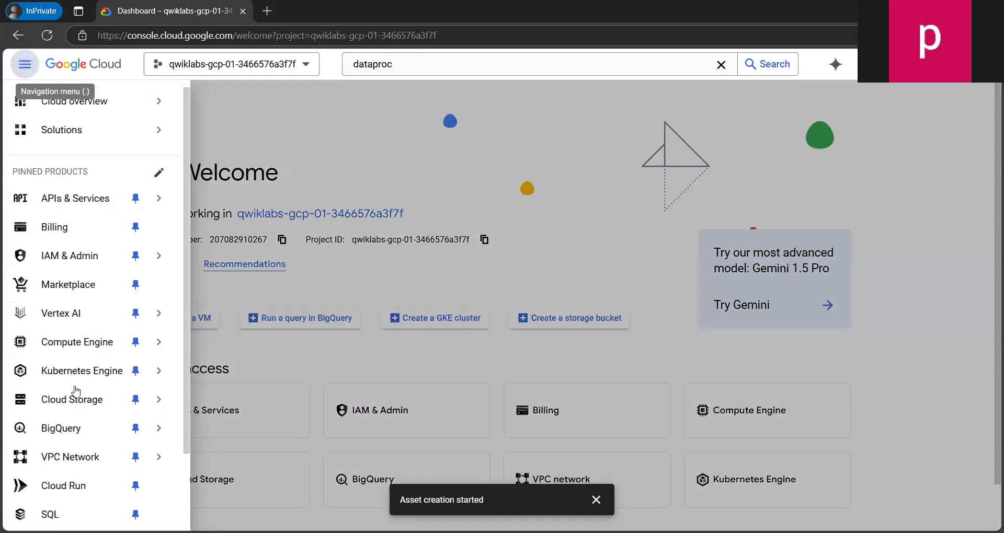
{"action": "left_click", "coordinate": [73, 428]}
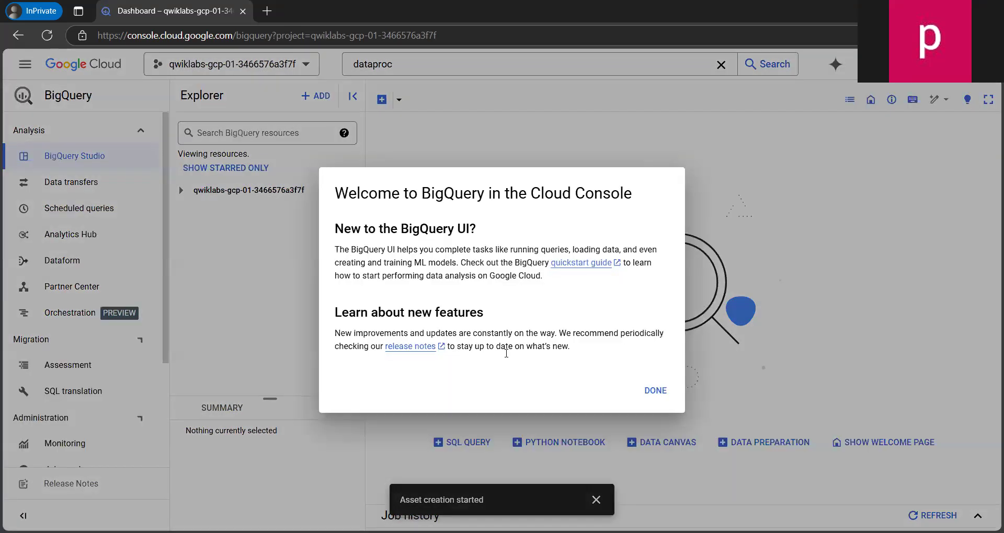
{"action": "left_click", "coordinate": [651, 387]}
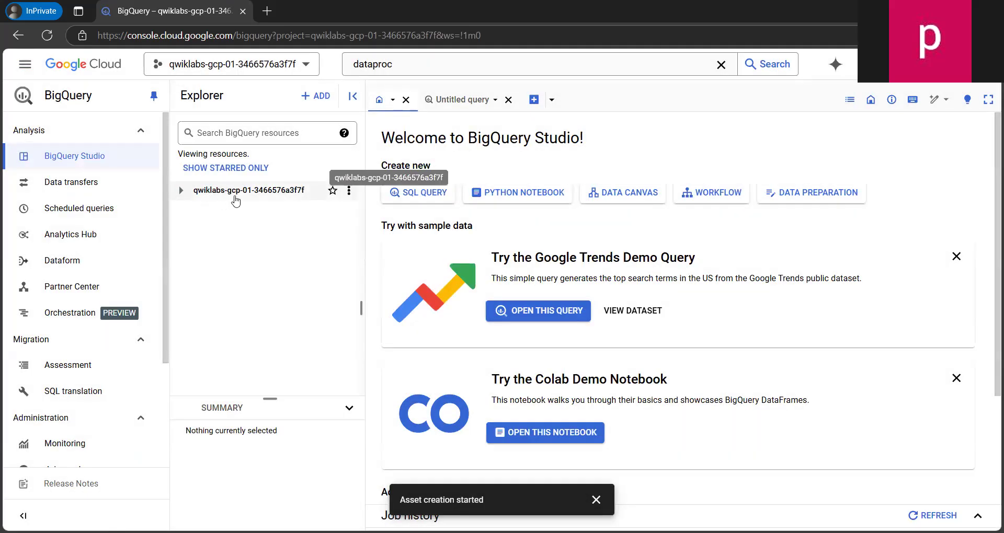
Expand the project qwiklabs-gcp-01-3466576a3f7f to look over its datasets and the tables in customers, and collapse customers again.
{"action": "left_click", "coordinate": [181, 191]}
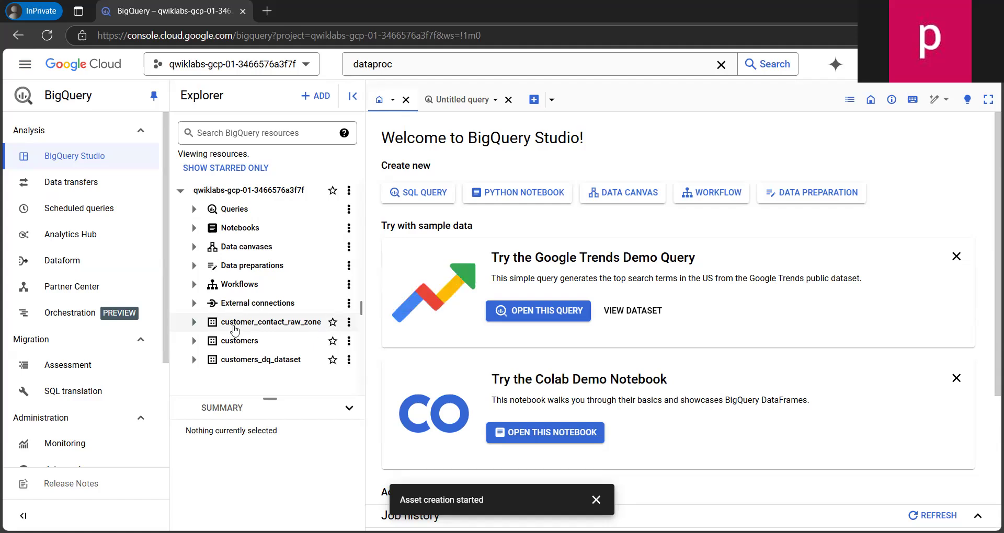
{"action": "left_click", "coordinate": [292, 330]}
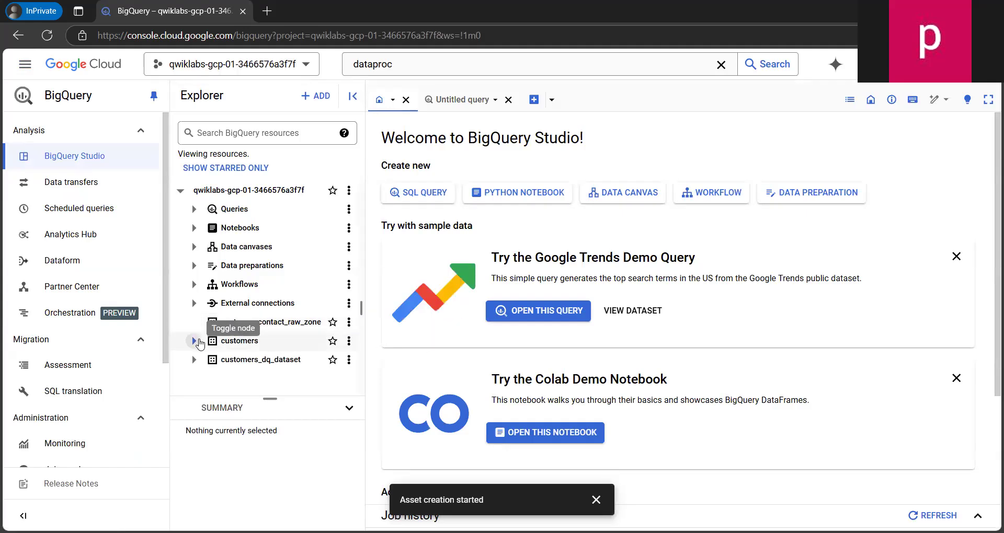
{"action": "left_click", "coordinate": [223, 347]}
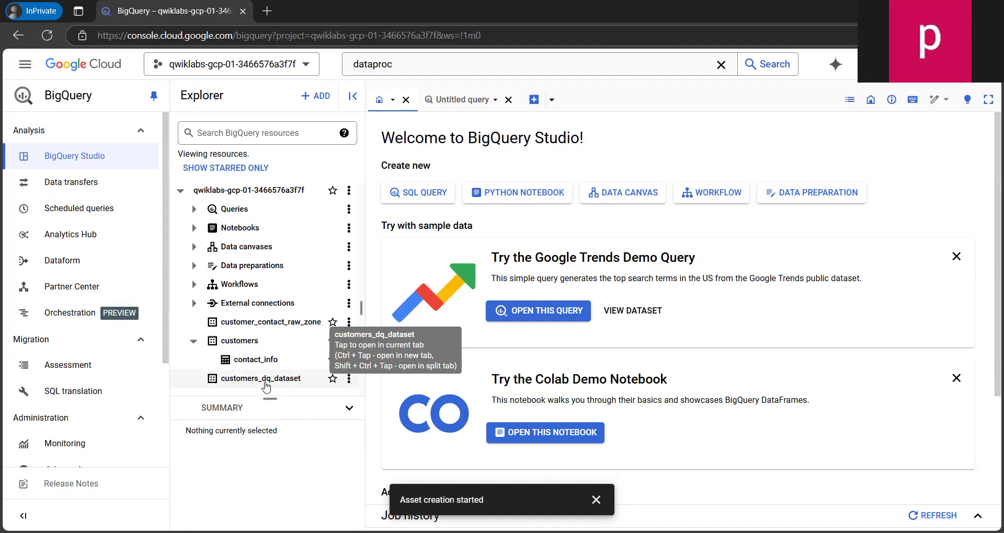
{"action": "left_click", "coordinate": [193, 341]}
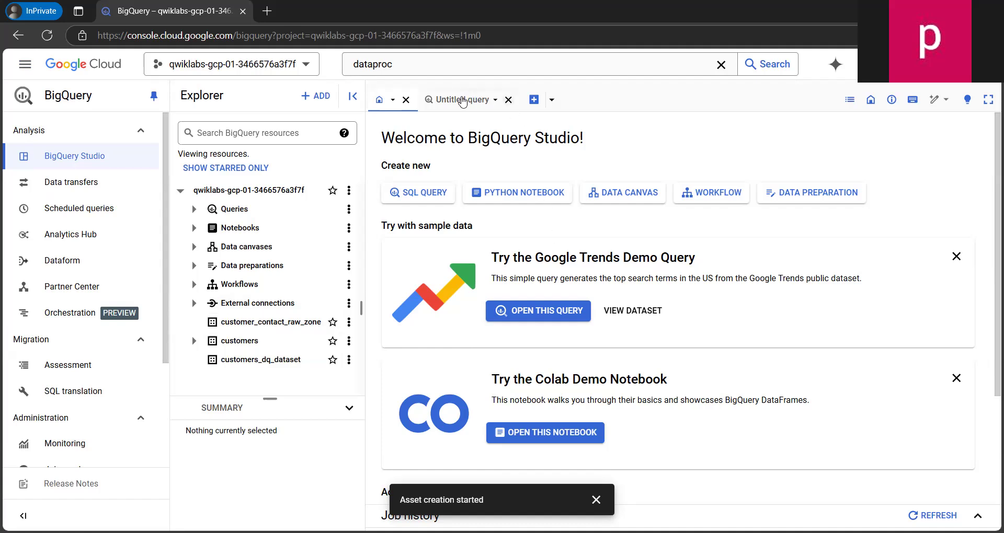
Run a query selecting all columns from `qwiklabs-gcp-01-3466576a3f7f.customers.contact_info`, ordered by id and limited to 50 rows.
{"action": "left_click", "coordinate": [462, 100]}
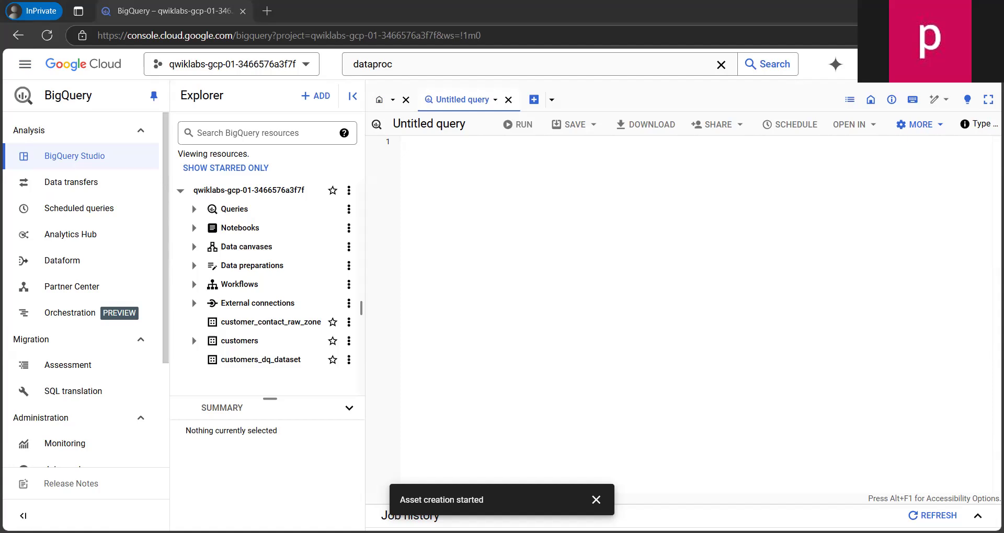
{"action": "left_click", "coordinate": [459, 199]}
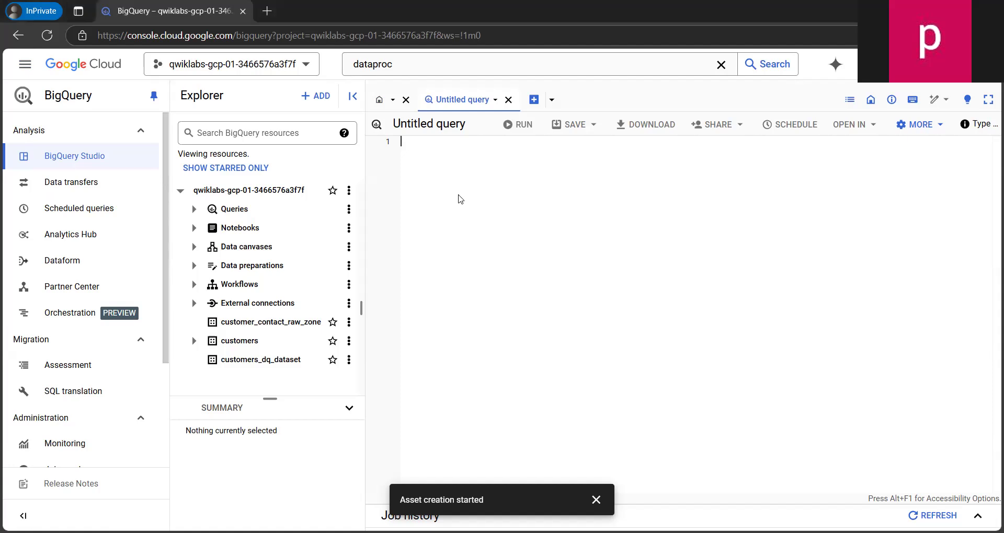
{"action": "type", "text": "SELECT * FROM `qwiklabs-gcp-01-3466576a3f7f.customers.contact_info` ORDER BY id LIMIT 50"}
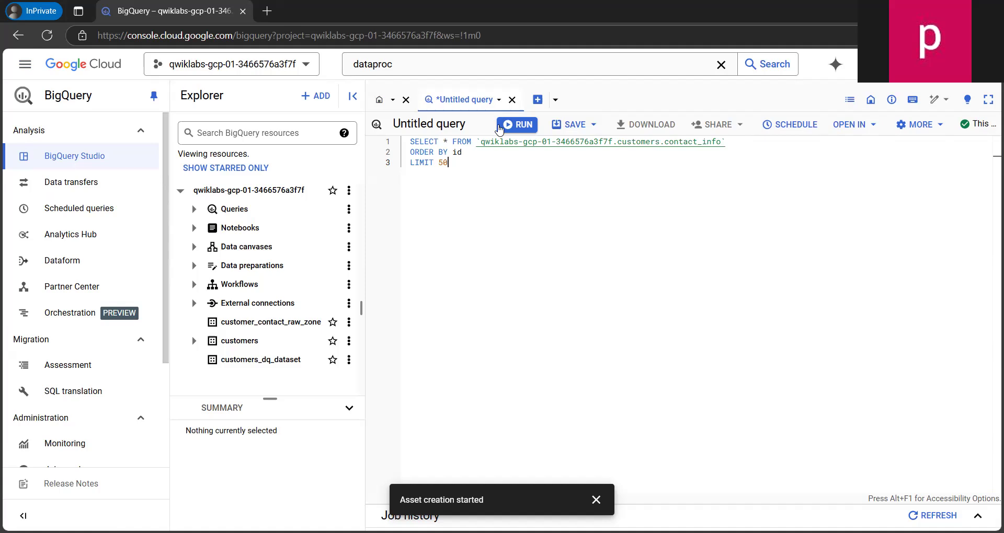
{"action": "left_click", "coordinate": [502, 126]}
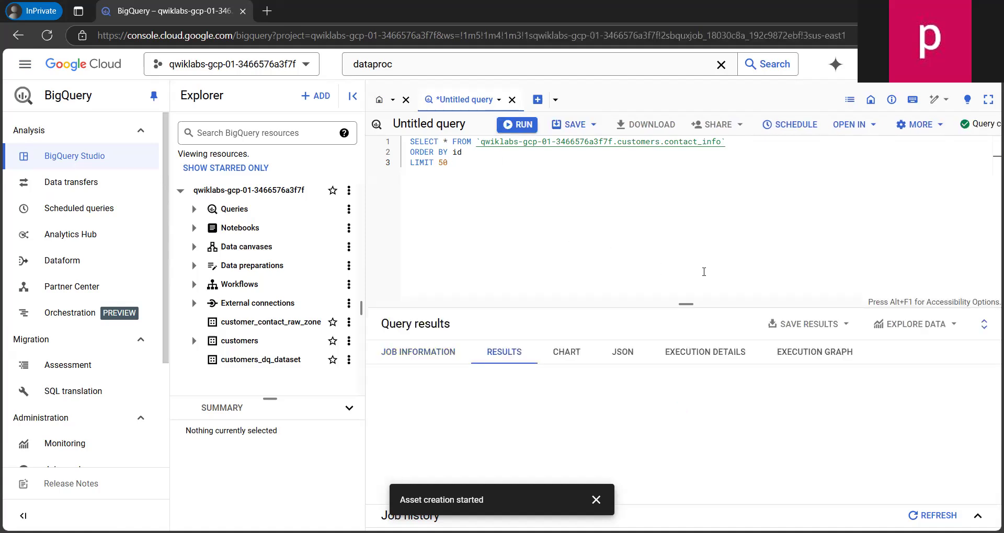
Enlarge the query results area and examine the returned contact_info rows through to the last one.
{"action": "scroll", "coordinate": [713, 385], "scroll_direction": "down", "scroll_amount": 3}
{"action": "scroll", "coordinate": [713, 384], "scroll_direction": "up", "scroll_amount": 3}
{"action": "left_click_drag", "start_coordinate": [691, 304], "coordinate": [704, 231]}
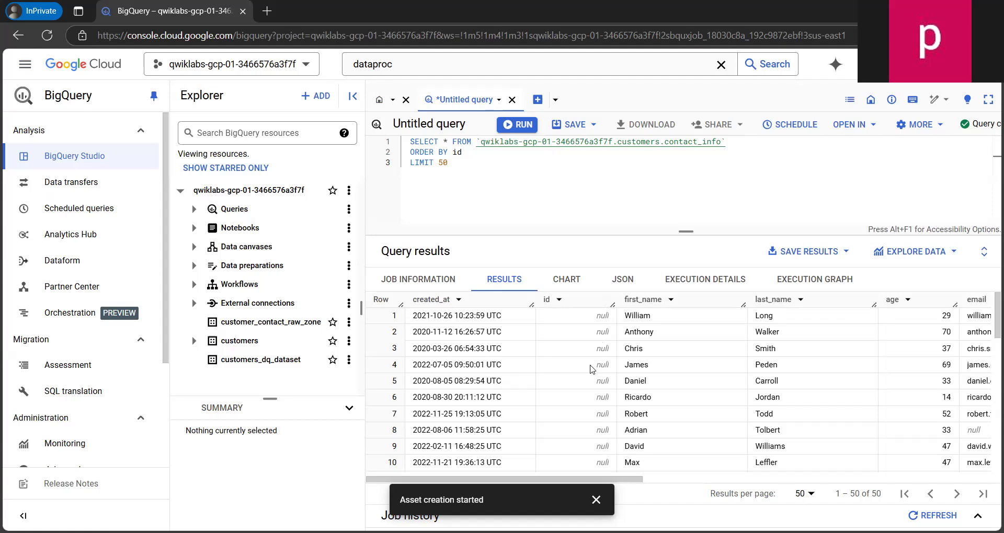
{"action": "scroll", "coordinate": [599, 363], "scroll_direction": "down", "scroll_amount": 5}
{"action": "scroll", "coordinate": [596, 362], "scroll_direction": "up", "scroll_amount": 3}
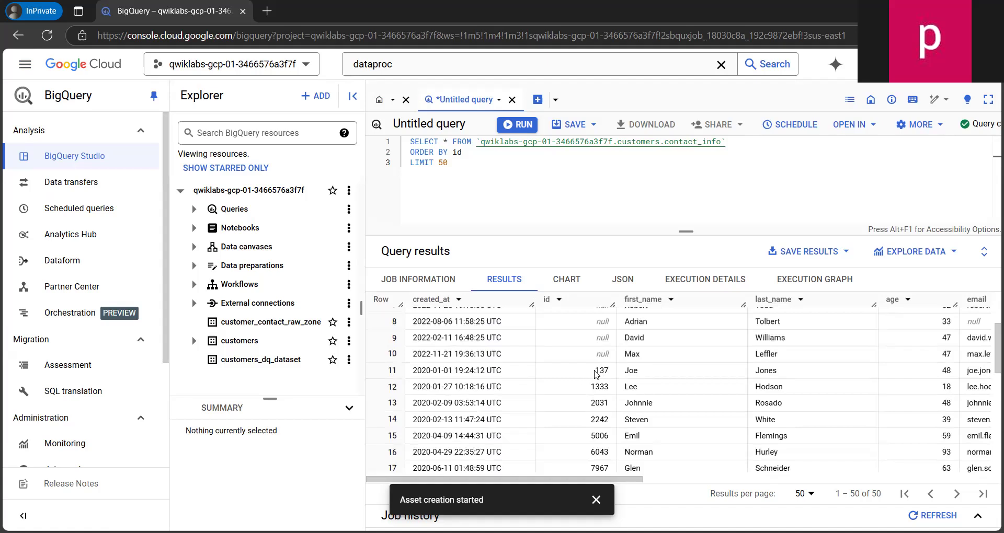
{"action": "scroll", "coordinate": [604, 371], "scroll_direction": "down", "scroll_amount": 10}
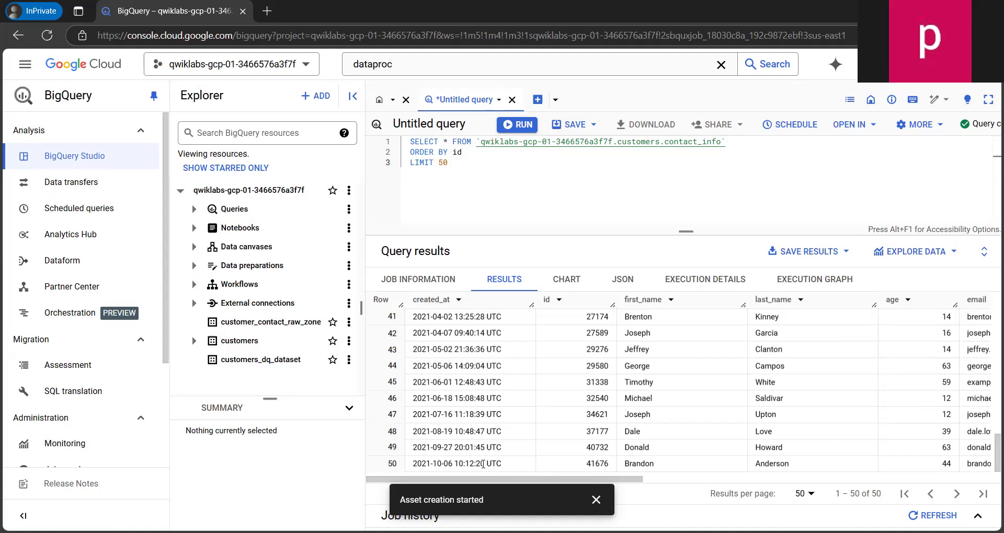
{"action": "left_click_drag", "start_coordinate": [391, 465], "coordinate": [401, 467]}
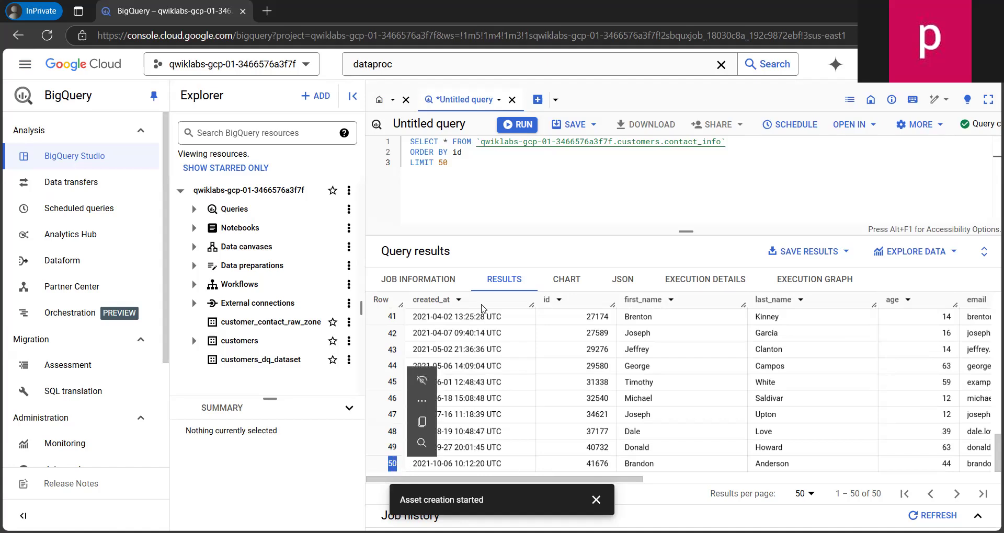
Rerun the contact_info query with its limit set to 75 and look through the returned rows.
{"action": "left_click", "coordinate": [494, 182]}
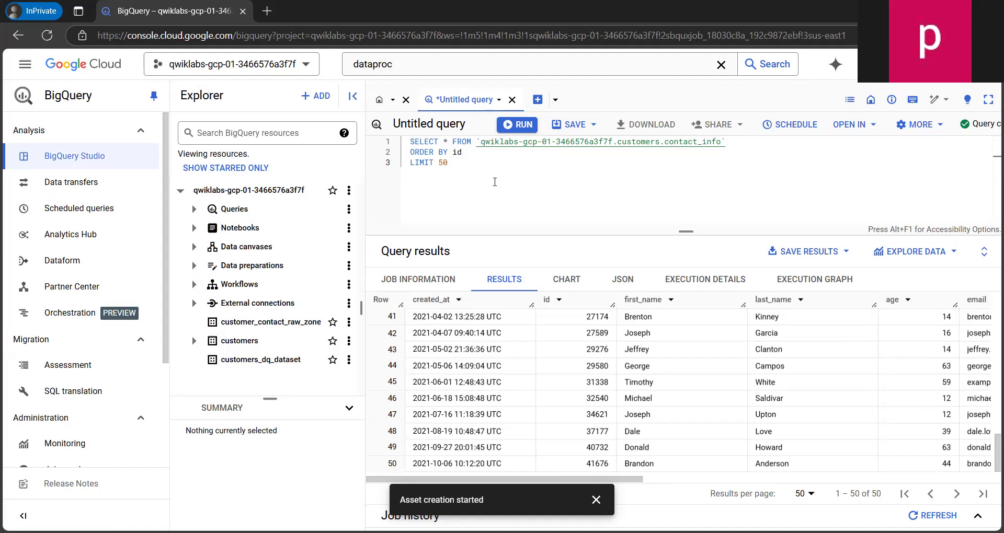
{"action": "key", "text": "BackSpace"}
{"action": "key", "text": "BackSpace"}
{"action": "type", "text": "75"}
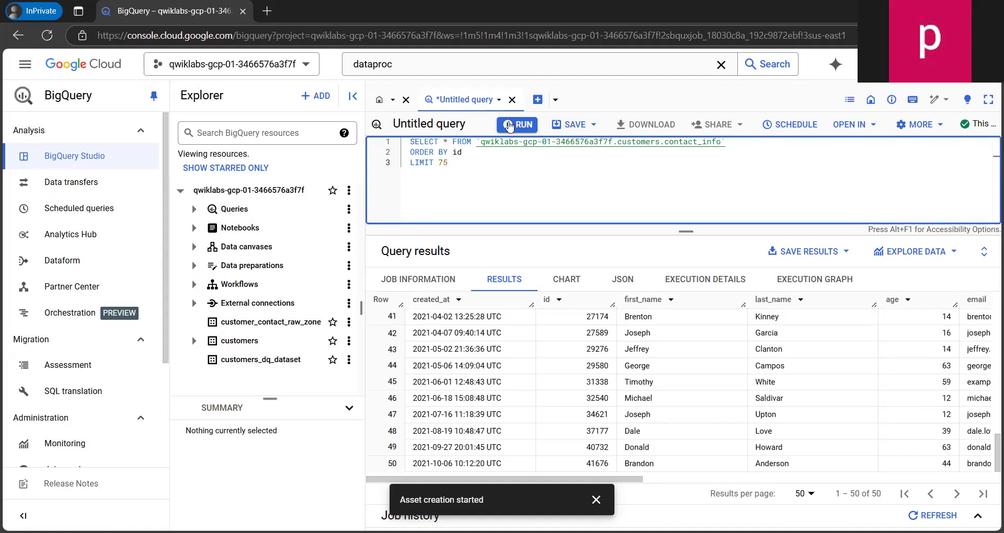
{"action": "left_click", "coordinate": [510, 126]}
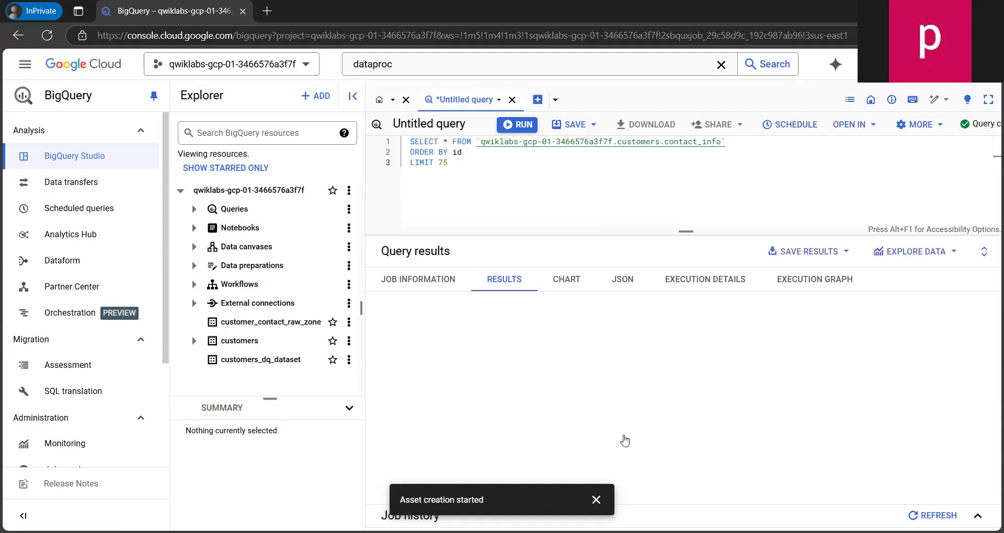
{"action": "scroll", "coordinate": [557, 386], "scroll_direction": "down", "scroll_amount": 9}
{"action": "scroll", "coordinate": [558, 386], "scroll_direction": "down", "scroll_amount": 4}
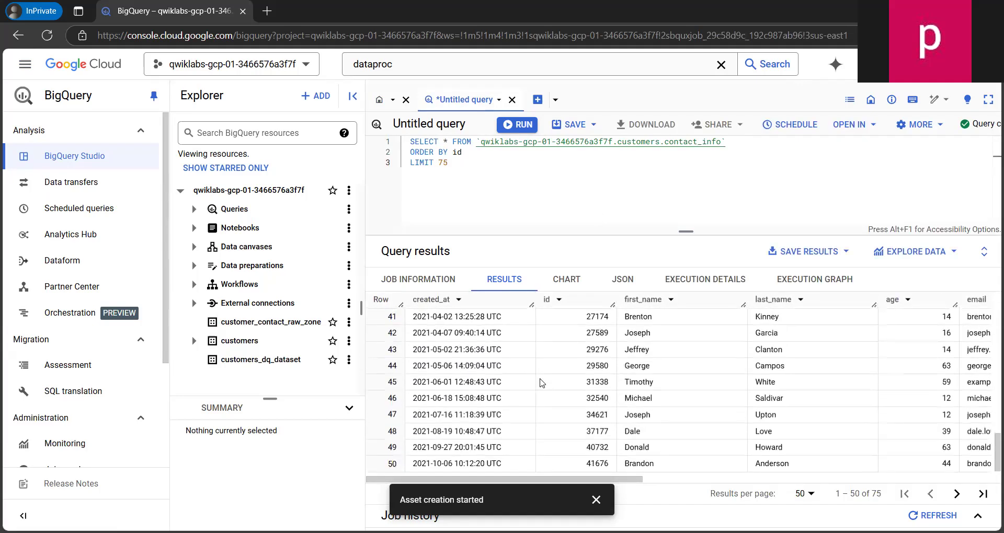
{"action": "scroll", "coordinate": [518, 403], "scroll_direction": "up", "scroll_amount": 6}
{"action": "scroll", "coordinate": [517, 403], "scroll_direction": "down", "scroll_amount": 6}
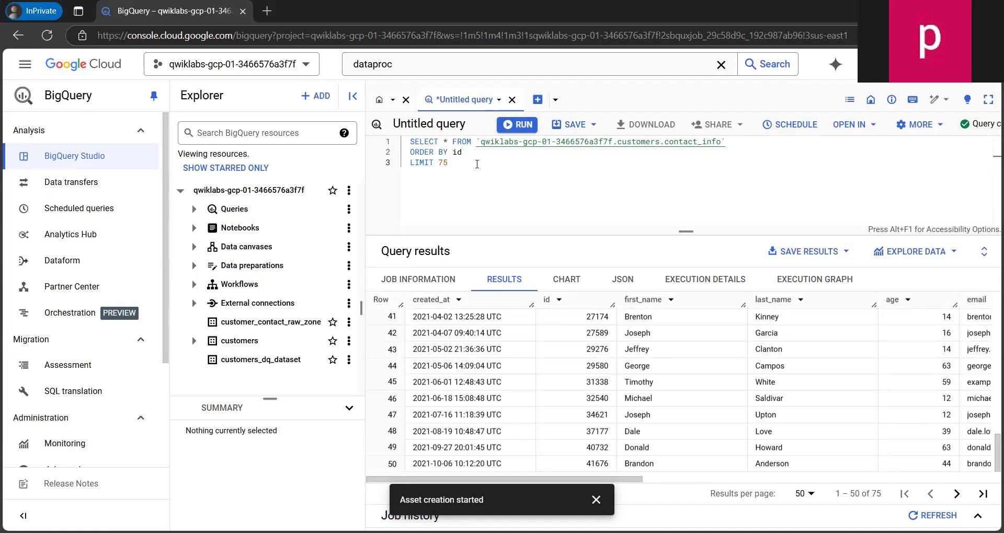
Set the contact_info query's limit to 50 and run it again.
{"action": "left_click", "coordinate": [476, 164]}
{"action": "key", "text": "BackSpace"}
{"action": "key", "text": "BackSpace"}
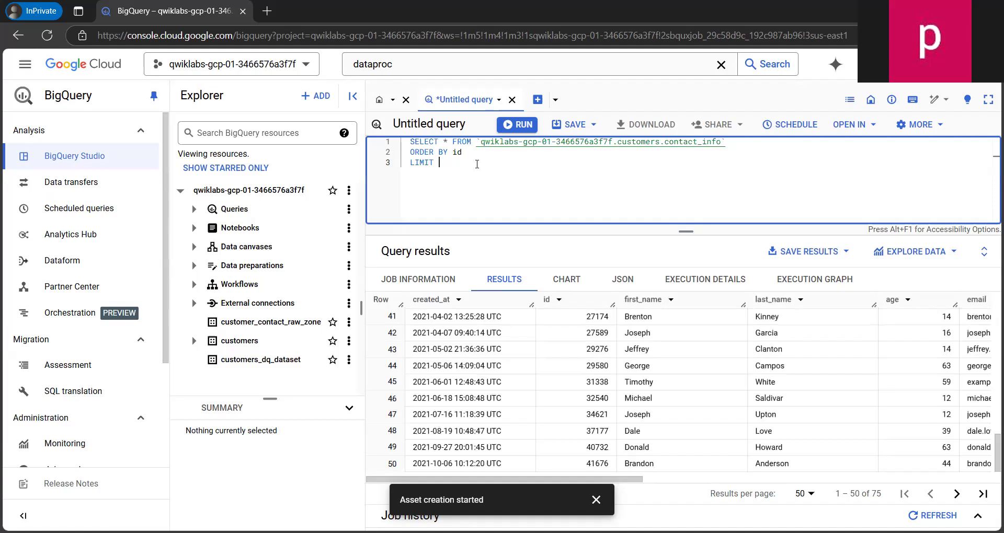
{"action": "type", "text": "50"}
{"action": "left_click", "coordinate": [506, 125]}
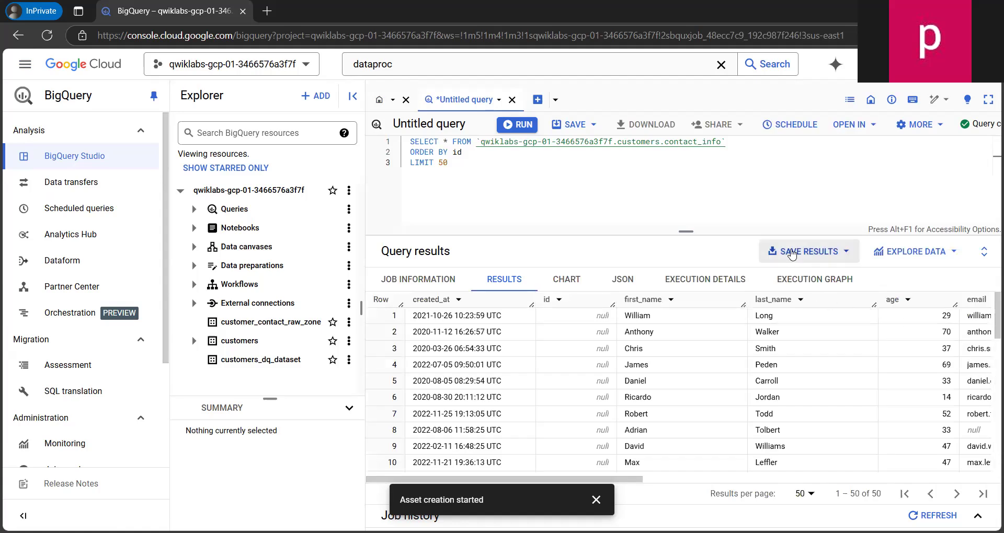
Explore the query results with Looker Studio, and try the Sheets and Data canvas options as well.
{"action": "left_click", "coordinate": [947, 255]}
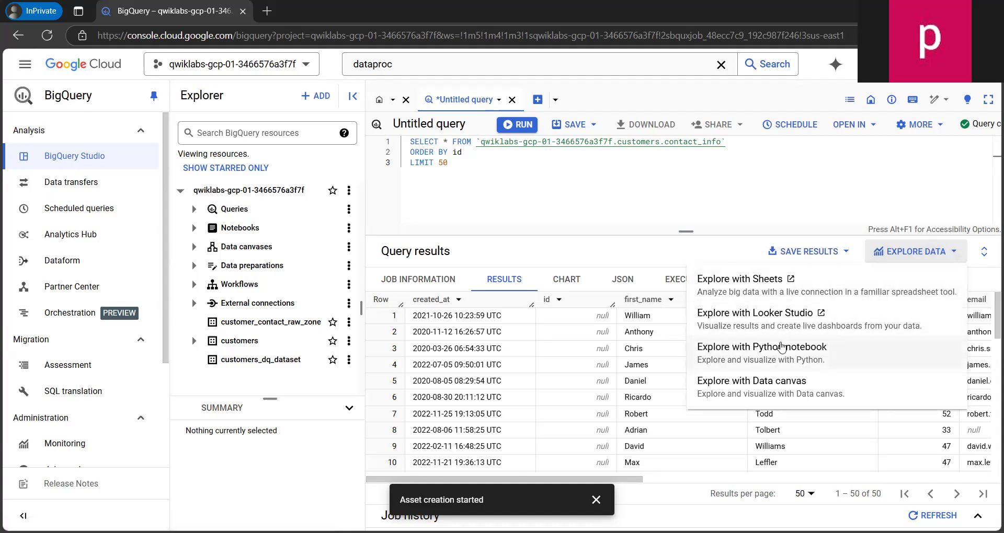
{"action": "left_click", "coordinate": [791, 324]}
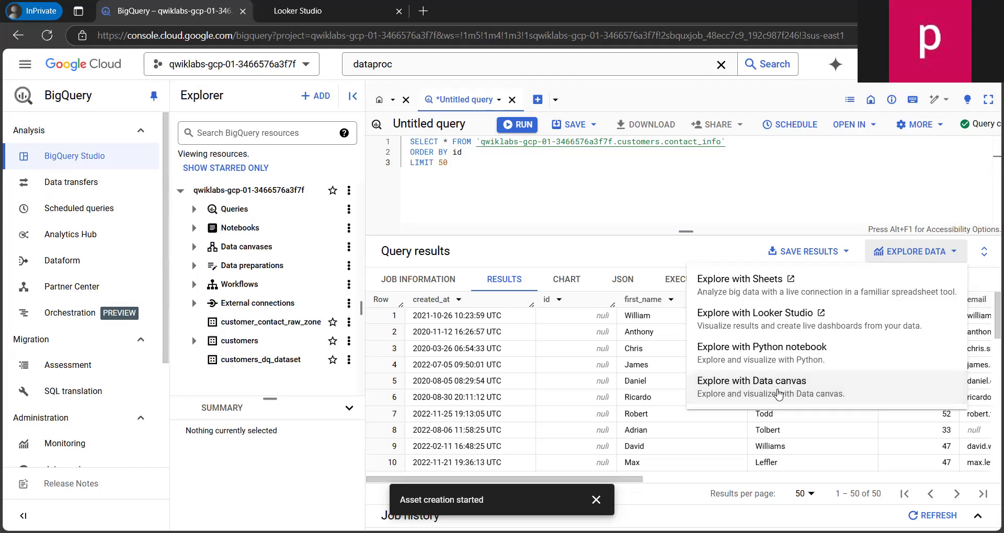
{"action": "left_click", "coordinate": [755, 285]}
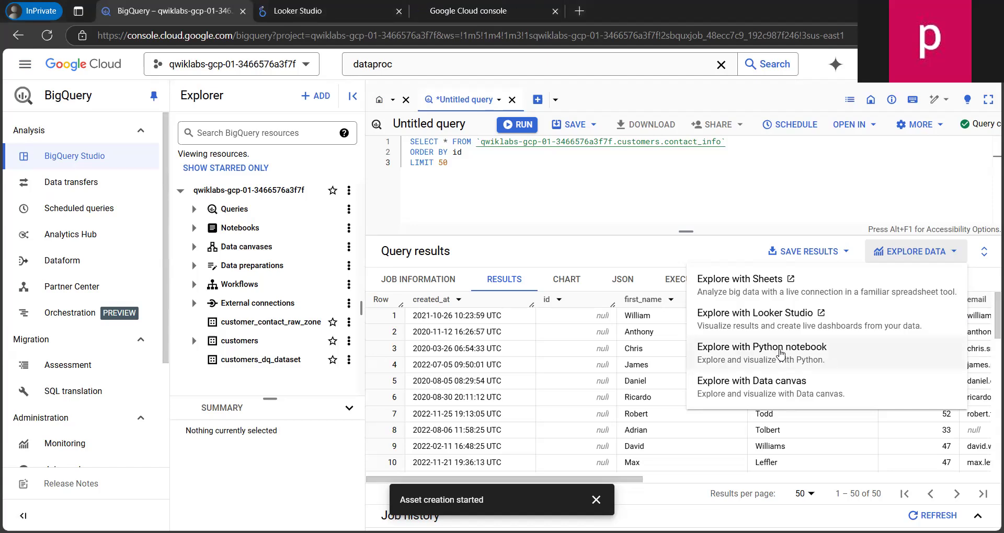
{"action": "left_click", "coordinate": [773, 385]}
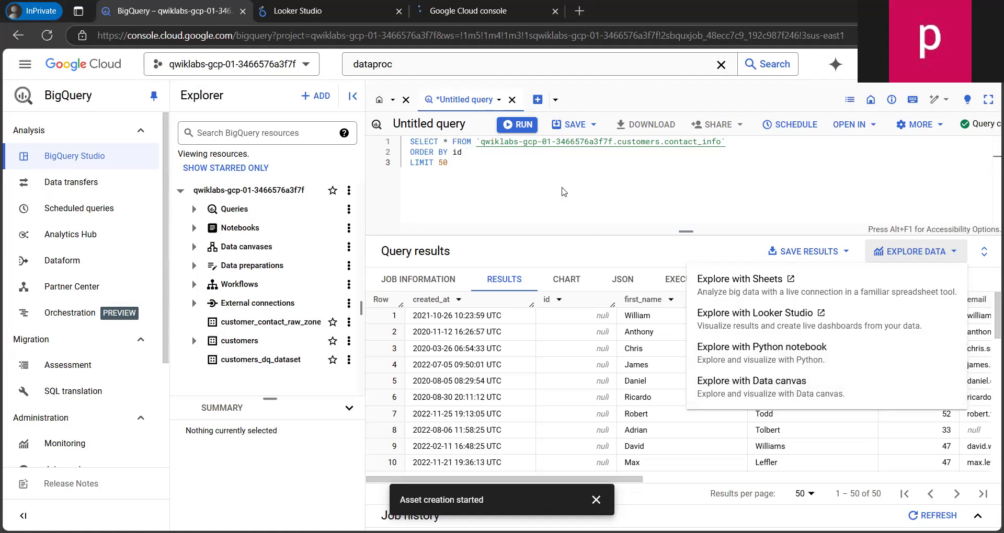
Switch to Looker Studio, check the other newly opened console page, and get started with the contact_info report.
{"action": "left_click", "coordinate": [321, 10]}
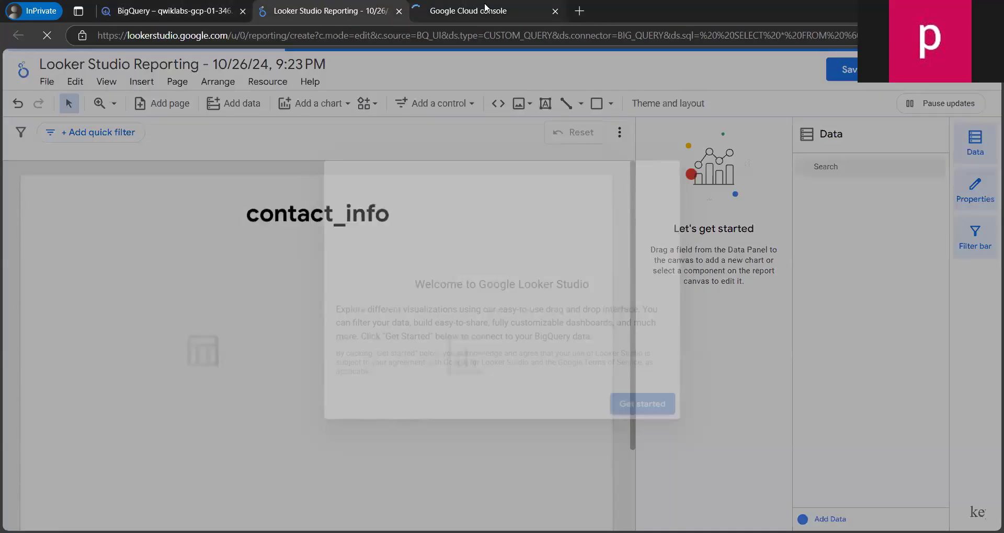
{"action": "left_click", "coordinate": [486, 8]}
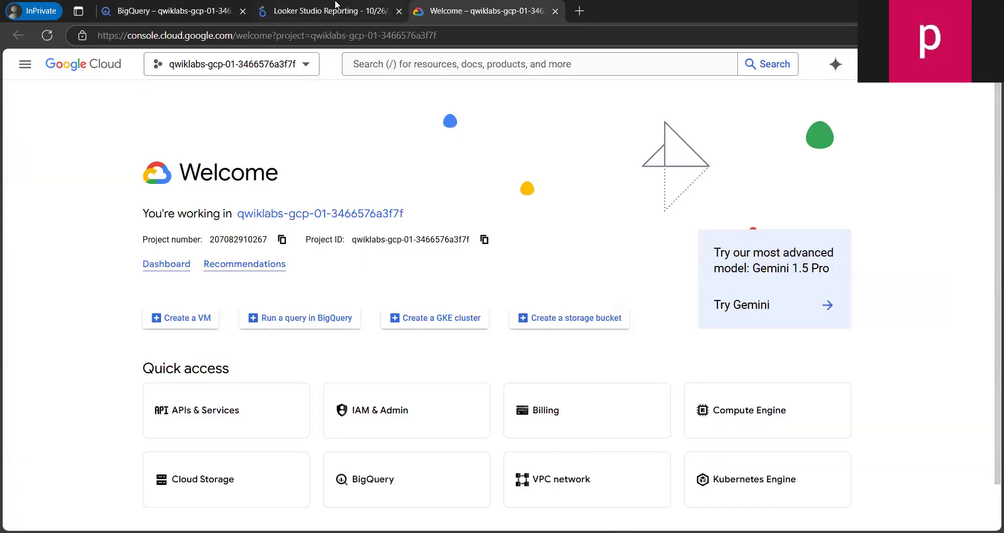
{"action": "left_click", "coordinate": [388, 17]}
{"action": "left_click", "coordinate": [664, 416]}
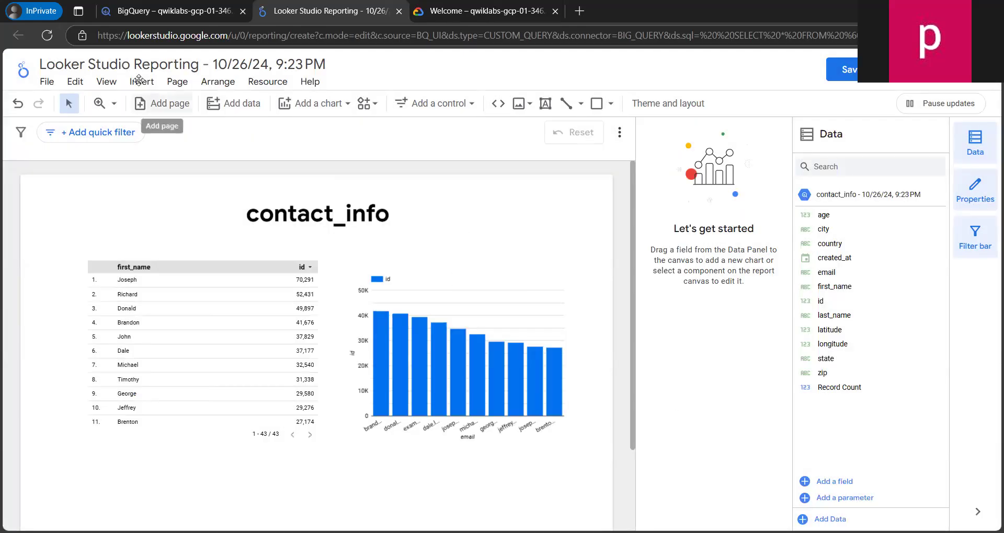
Return to BigQuery and refresh the contents of the customers_dq_dataset and customers datasets.
{"action": "left_click", "coordinate": [156, 11]}
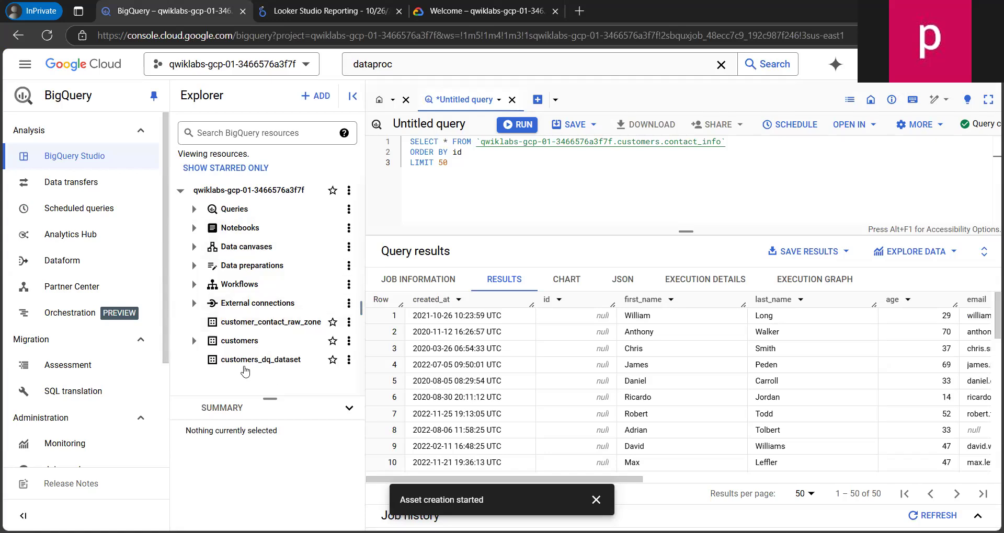
{"action": "left_click", "coordinate": [348, 361]}
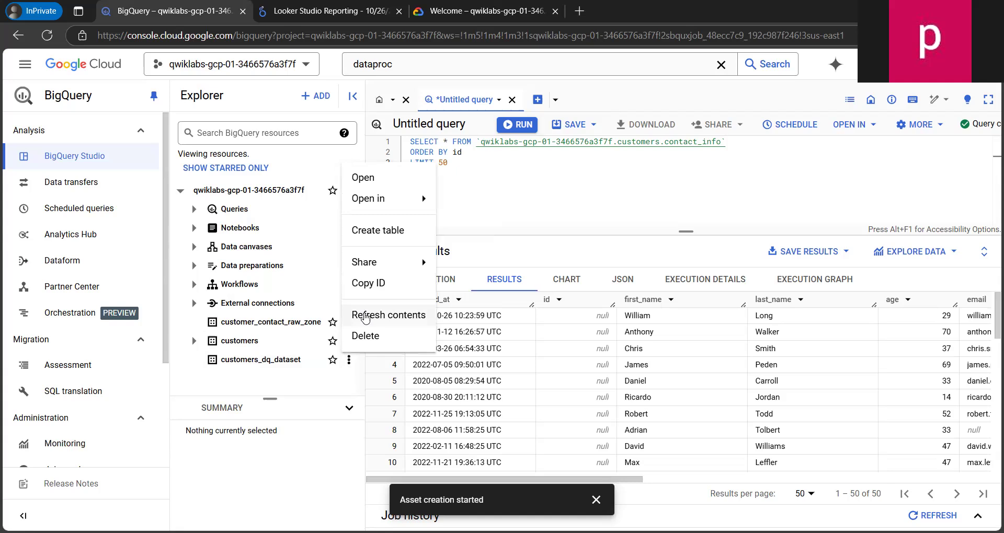
{"action": "left_click", "coordinate": [365, 315]}
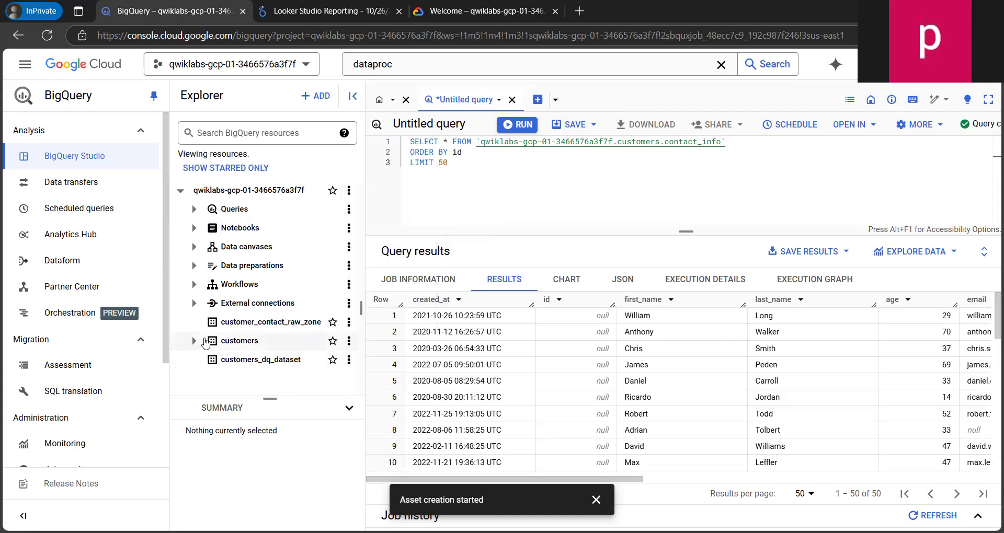
{"action": "left_click", "coordinate": [348, 341]}
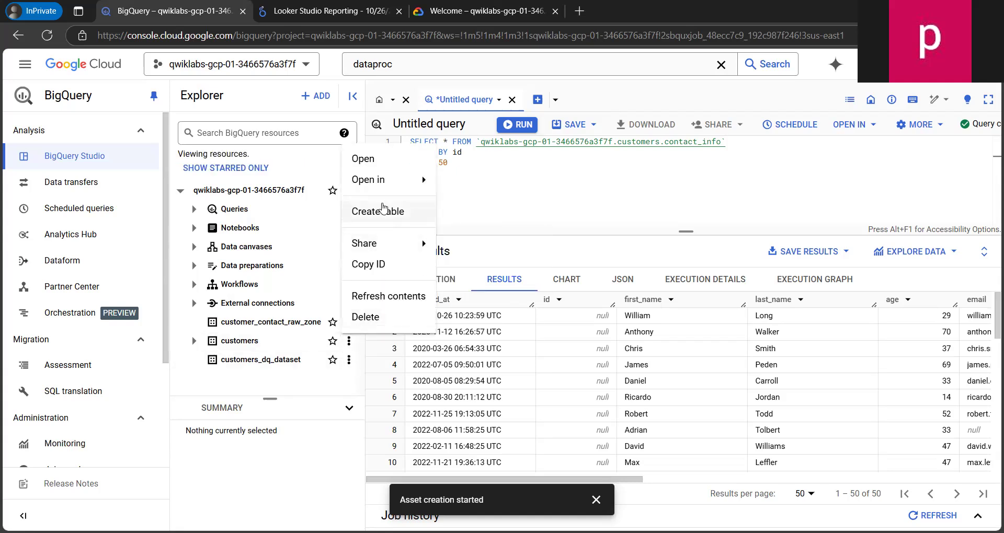
{"action": "left_click", "coordinate": [365, 300]}
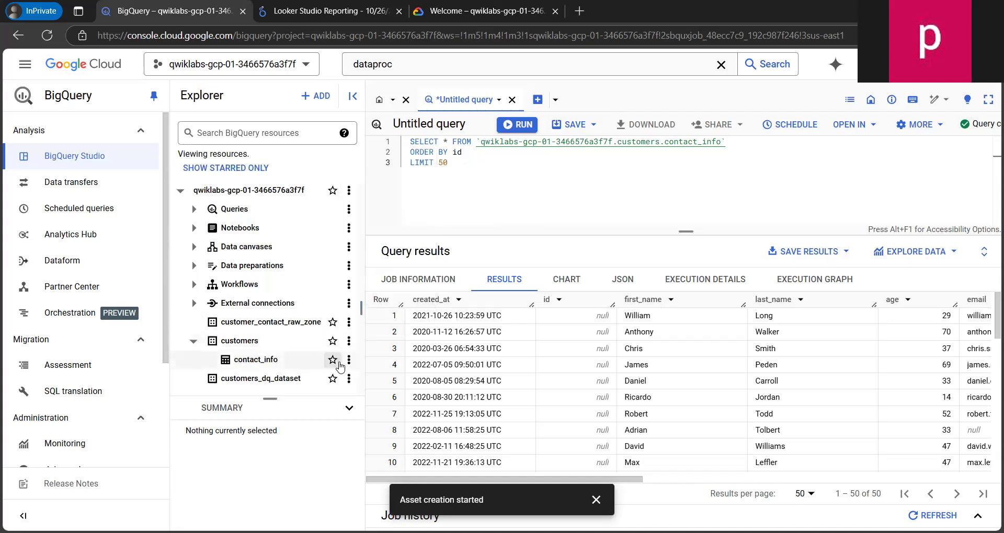
Refresh the contents of the customer_contact_raw_zone dataset and try to go to the Google Cloud home page.
{"action": "left_click", "coordinate": [349, 322]}
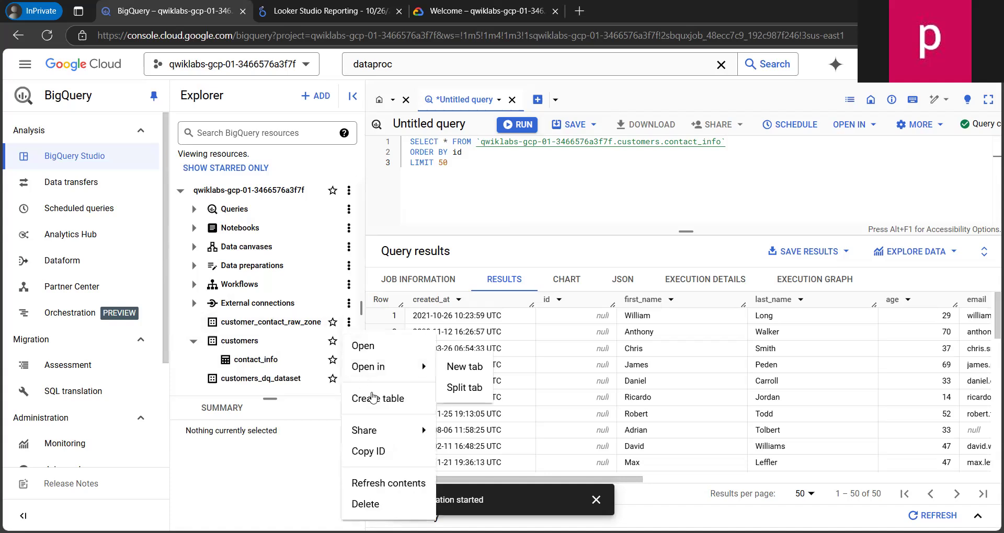
{"action": "left_click", "coordinate": [383, 482]}
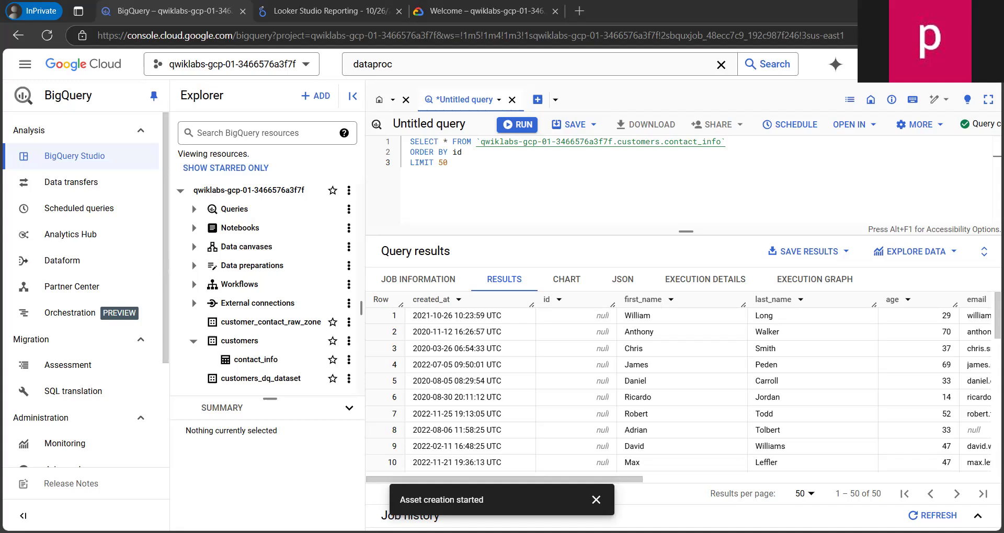
{"action": "left_click", "coordinate": [83, 63]}
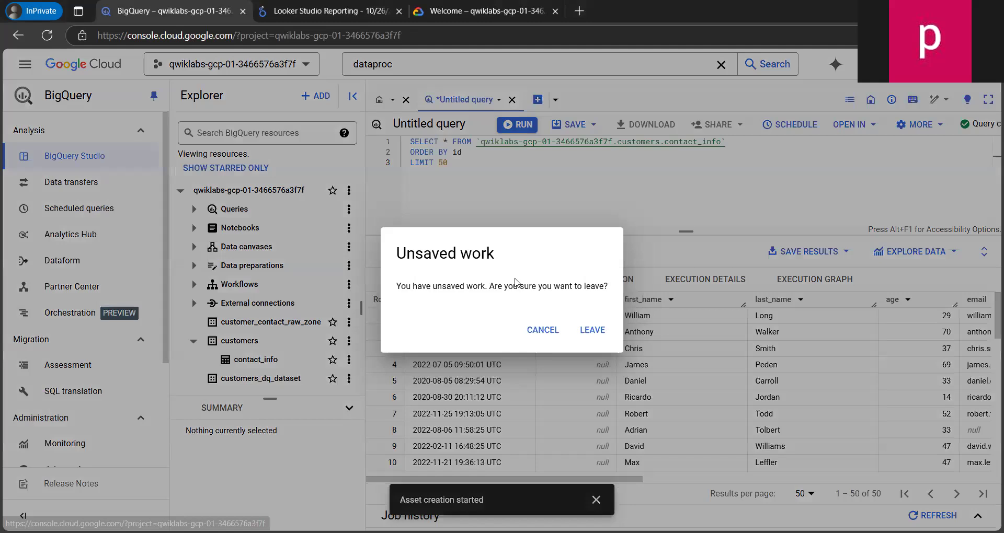
{"action": "left_click", "coordinate": [549, 336]}
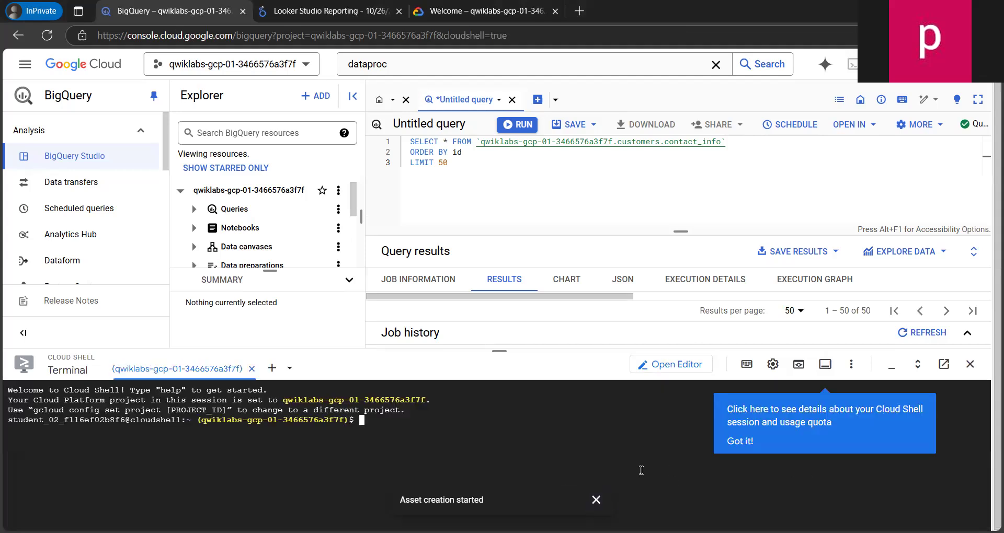
{"action": "left_click", "coordinate": [596, 500]}
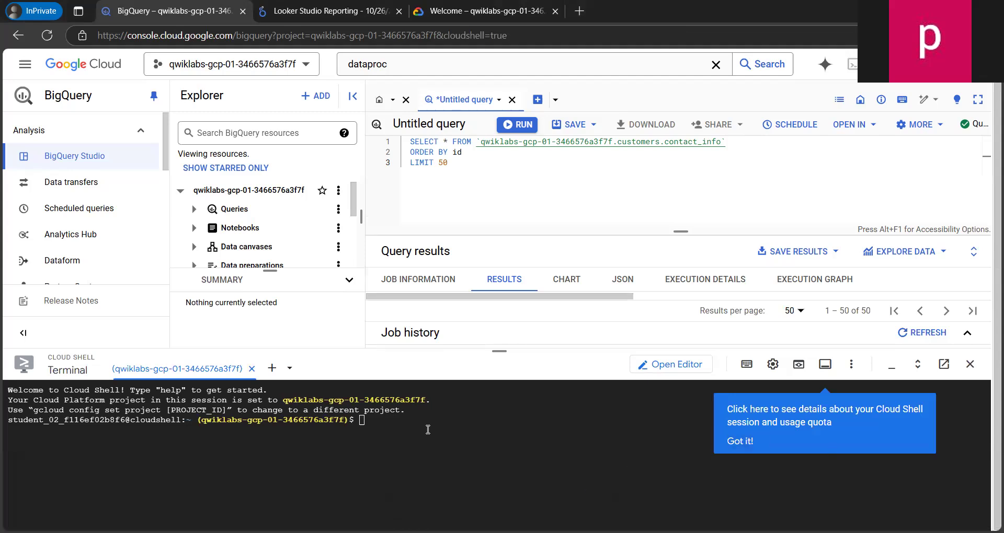
{"action": "left_click", "coordinate": [364, 425]}
{"action": "type", "text": "nano dq-customer-raw-data.yaml"}
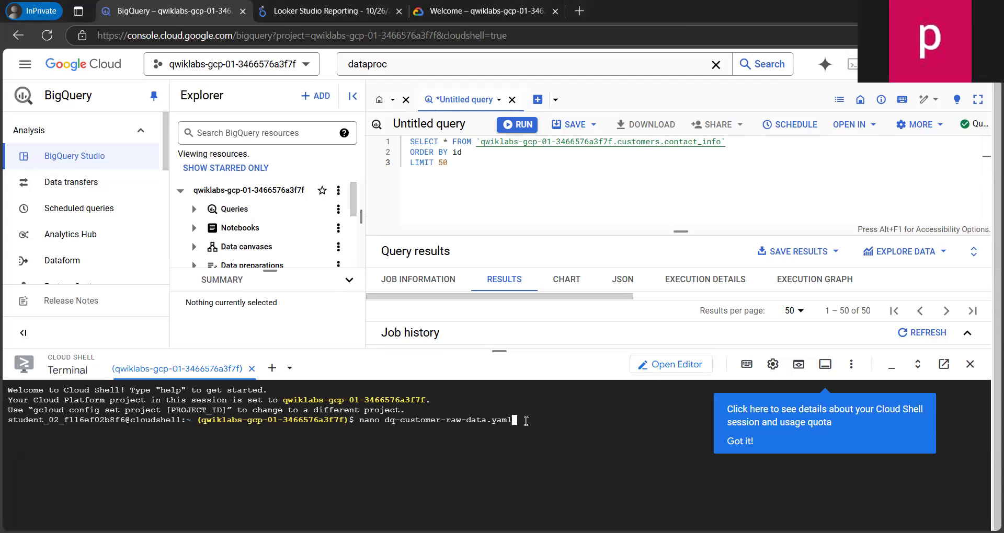
{"action": "left_click", "coordinate": [825, 364]}
{"action": "left_click", "coordinate": [589, 369]}
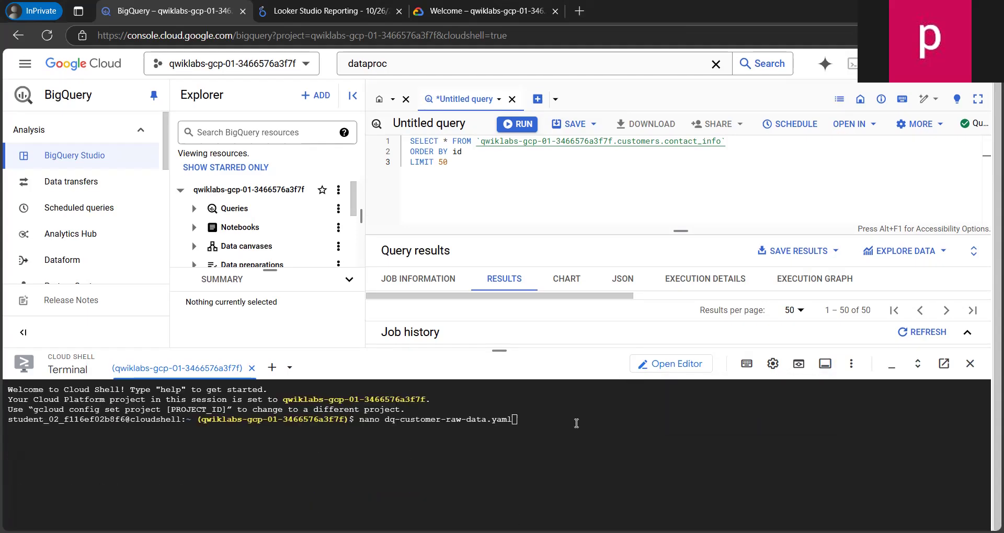
{"action": "left_click", "coordinate": [252, 368]}
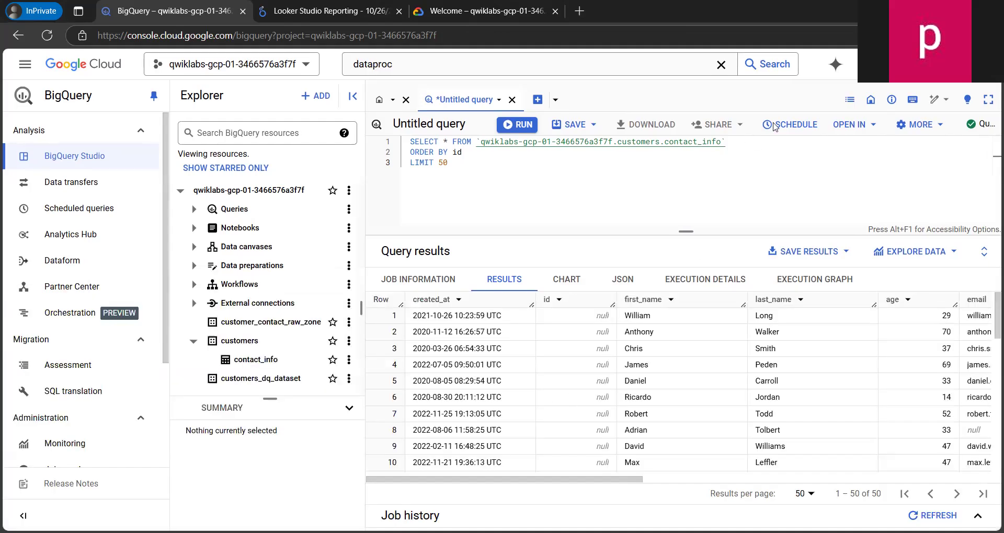
Reopen Cloud Shell and dismiss the notice about recovered terminal tabs.
{"action": "left_click", "coordinate": [852, 62]}
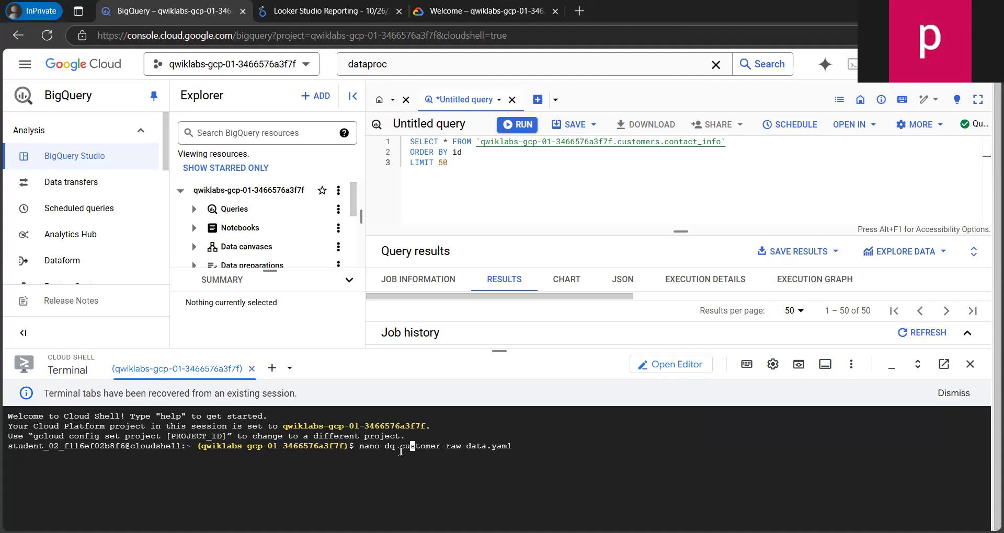
{"action": "double_click", "coordinate": [533, 446]}
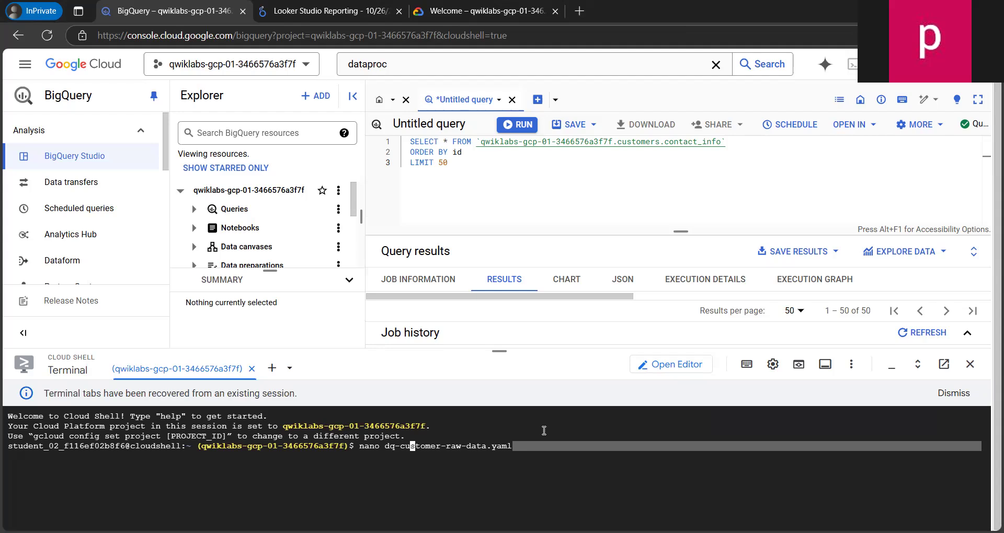
{"action": "left_click", "coordinate": [946, 397]}
{"action": "left_click", "coordinate": [682, 426]}
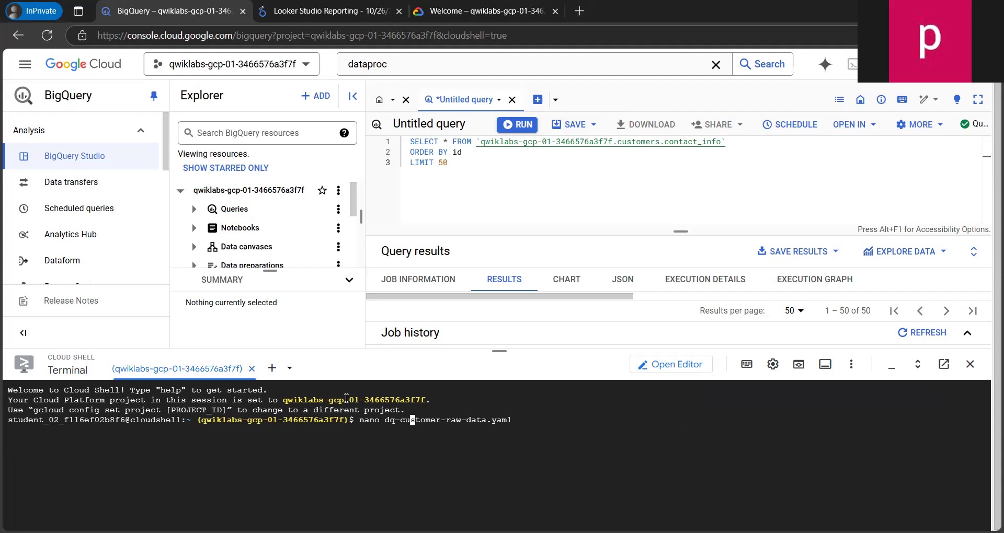
Start a second Cloud Shell terminal tab and create dq-customer-raw-data.yaml there with the nano editor.
{"action": "left_click", "coordinate": [289, 369]}
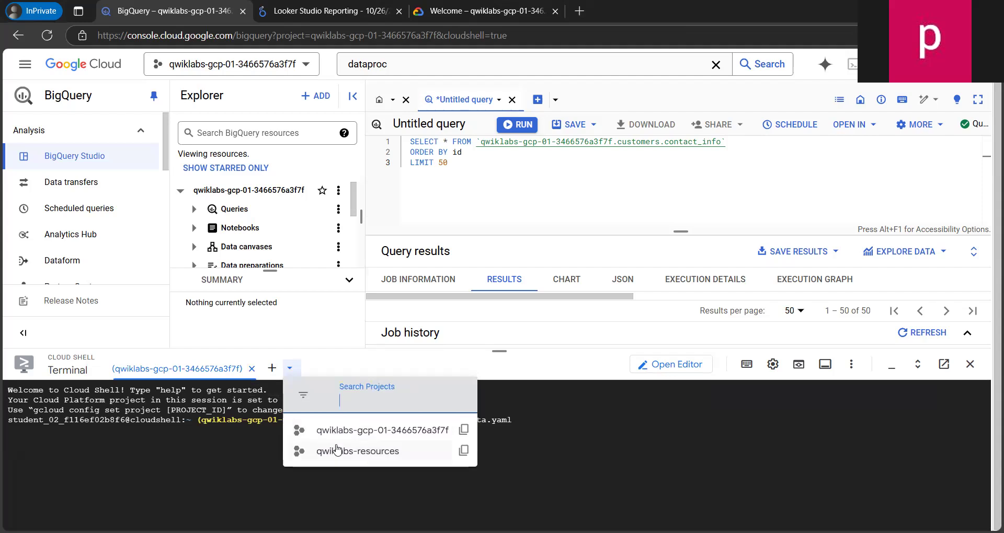
{"action": "left_click", "coordinate": [338, 368]}
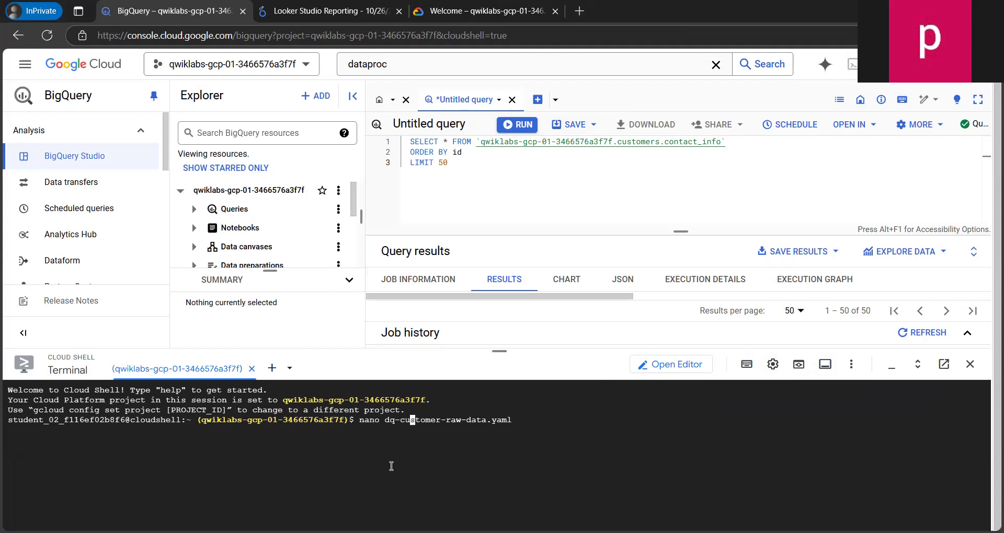
{"action": "left_click", "coordinate": [272, 368]}
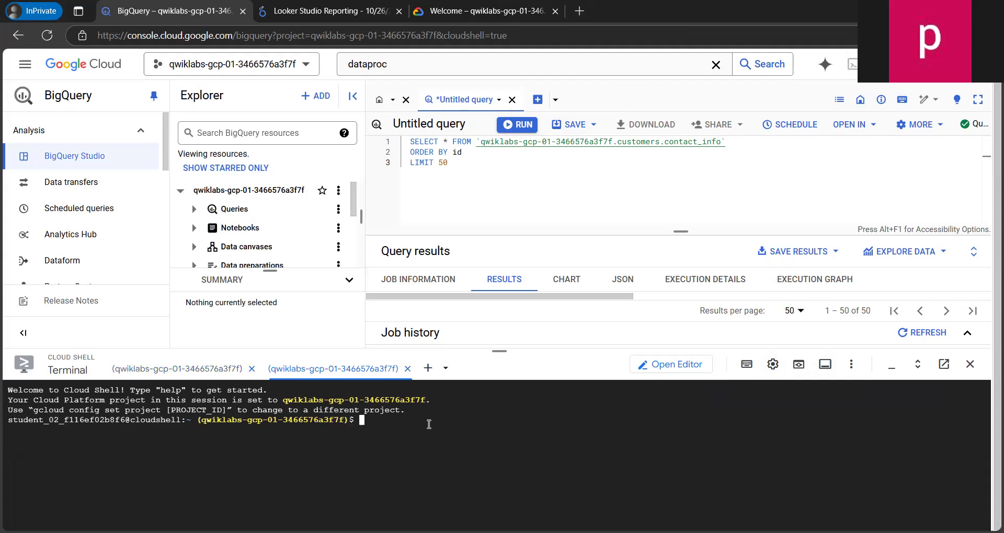
{"action": "type", "text": "nano dq-customer-raw-data.yaml"}
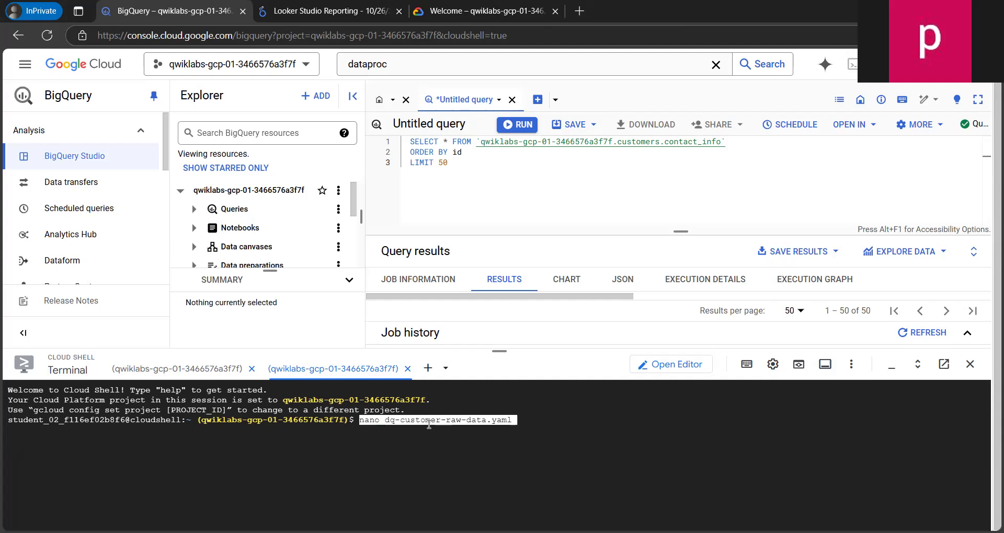
{"action": "key", "text": "Return"}
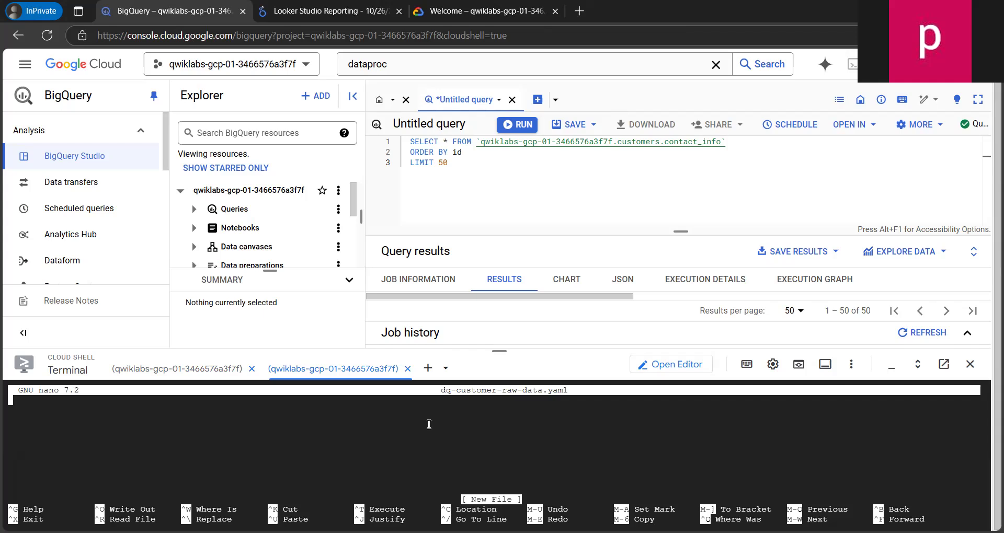
Write the still-empty dq-customer-raw-data.yaml file to disk.
{"action": "key", "text": "ctrl+o"}
{"action": "key", "text": "Return"}
{"action": "type", "text": "Y"}
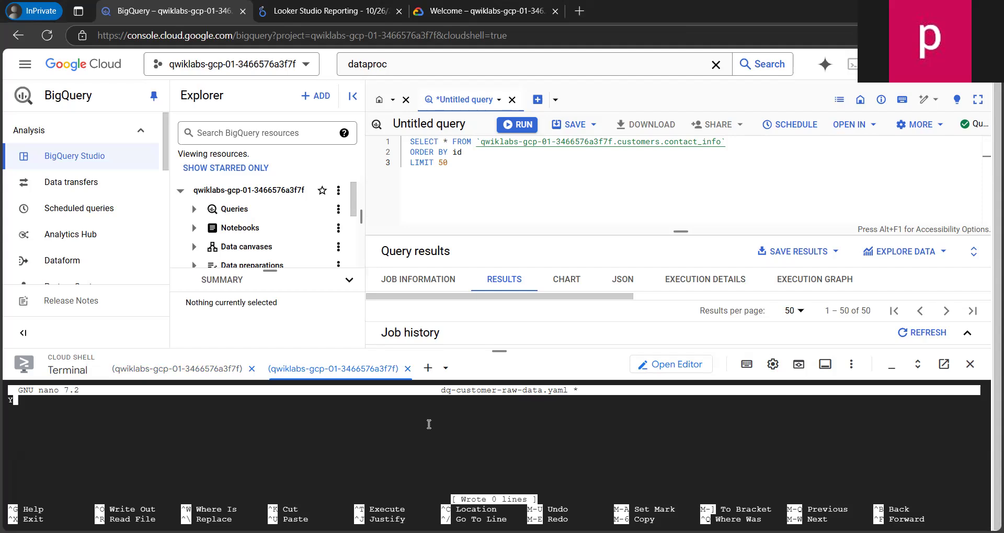
{"action": "key", "text": "BackSpace"}
{"action": "key", "text": "ctrl+o"}
{"action": "key", "text": "Return"}
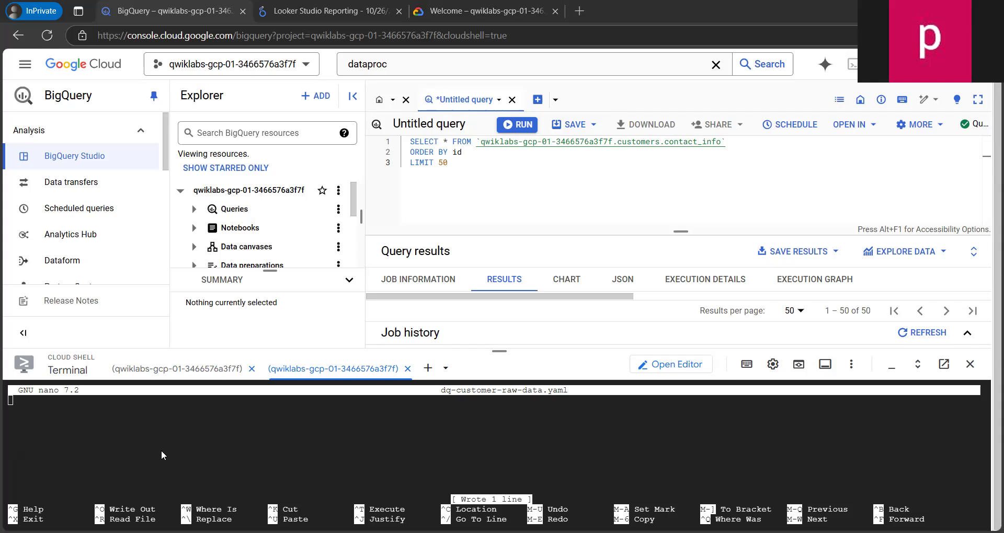
Insert the data quality YAML, including VALID_EMAIL_ID with rule VALID_EMAIL on contact_info's email column and row filter NONE, then save and exit nano.
{"action": "left_click", "coordinate": [128, 423]}
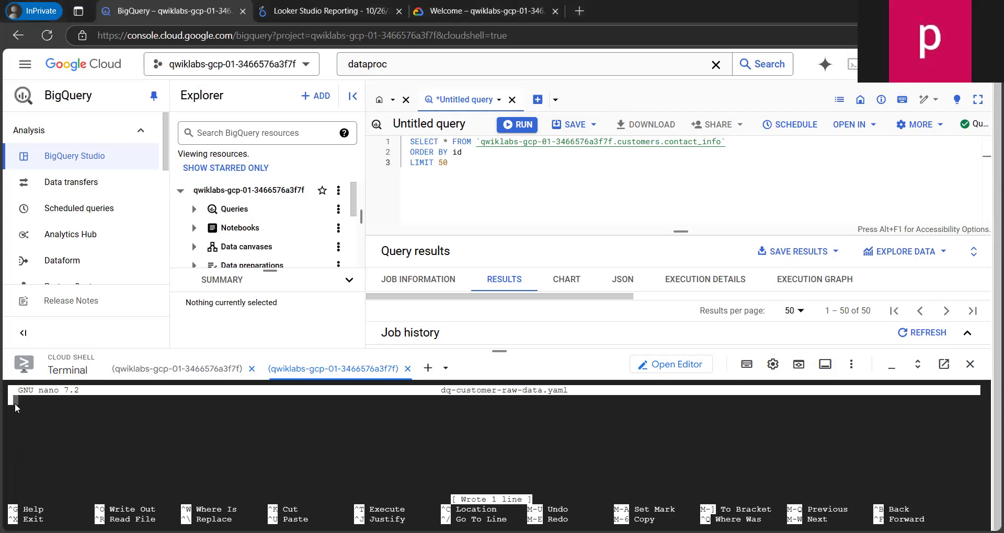
{"action": "type", "text": "VALID_EMAIL_ID:   entity_uri: bigquery://projects/qwiklabs-gcp-01-3466576a3f7f/datasets/customers/tables/contact_info   column_id: email   row_filter_id: NONE   rule_ids:     - VALID_EMAIL"}
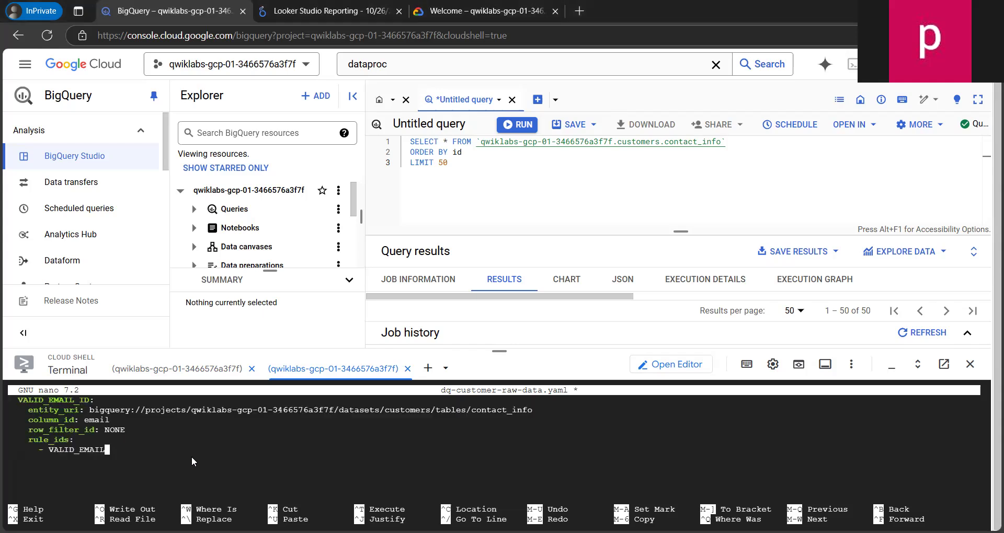
{"action": "key", "text": "ctrl+s"}
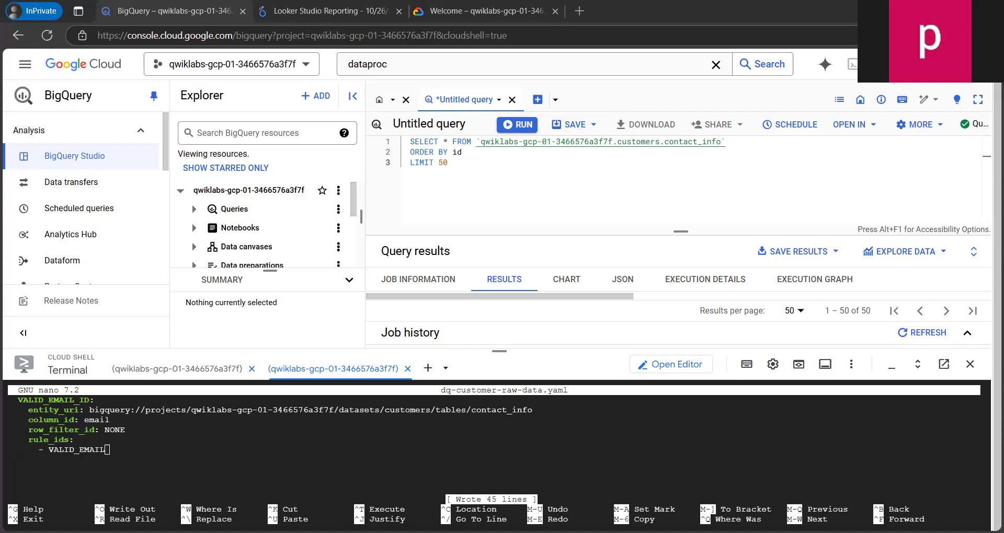
{"action": "left_click", "coordinate": [393, 505]}
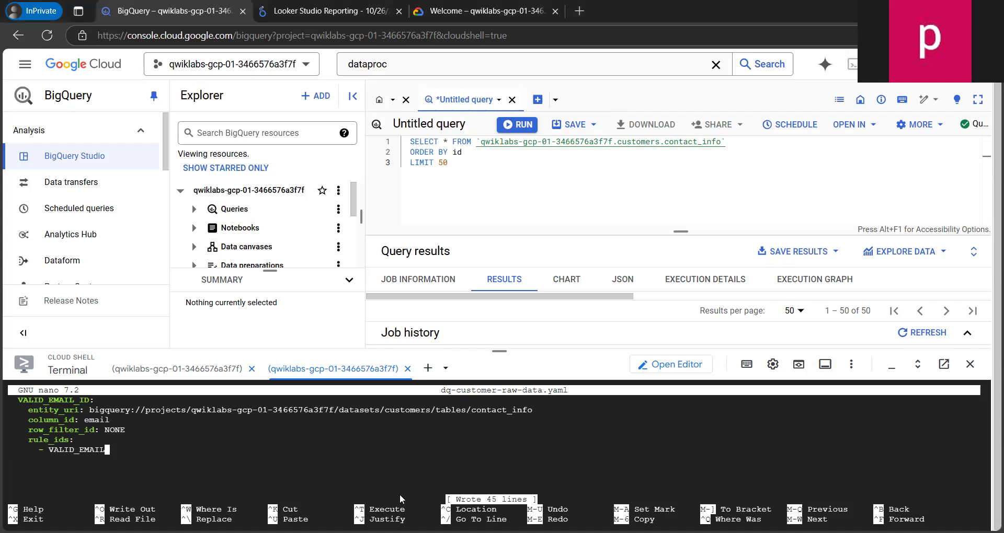
{"action": "key", "text": "ctrl+x"}
{"action": "type", "text": "y"}
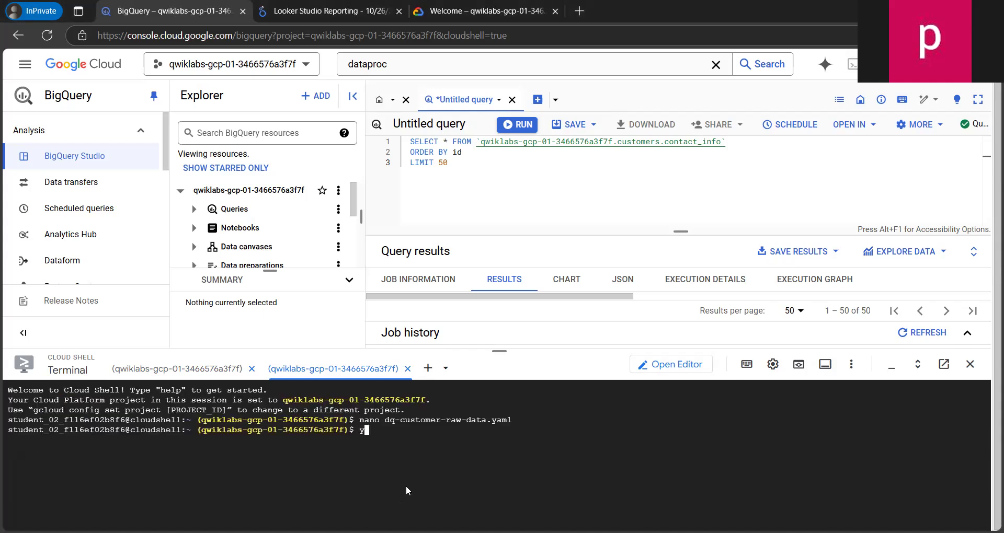
{"action": "key", "text": "BackSpace"}
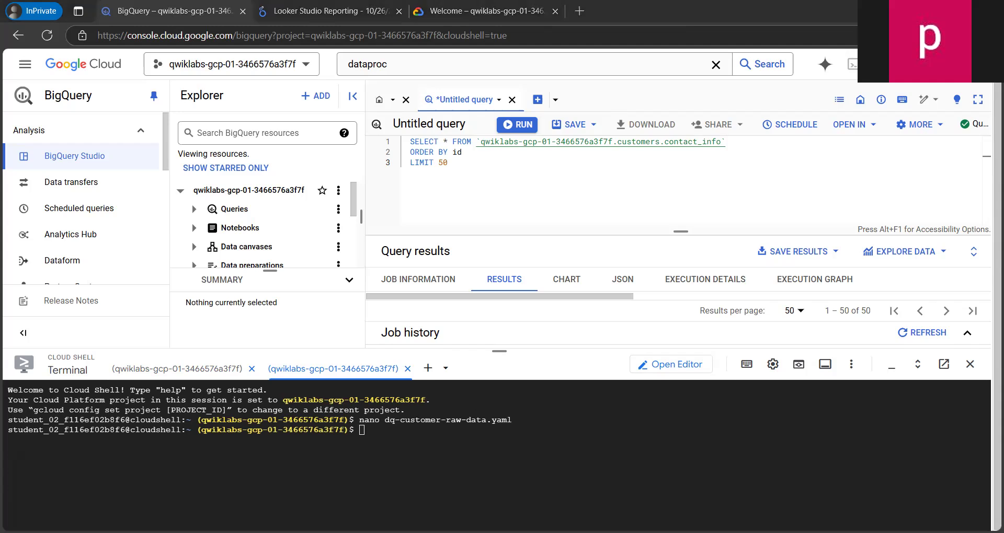
Copy dq-customer-raw-data.yaml to gs://qwiklabs-gcp-01-3466576a3f7f-bucket with gsutil cp.
{"action": "left_click", "coordinate": [451, 444]}
{"action": "key", "text": "ctrl+v"}
{"action": "key", "text": "Return"}
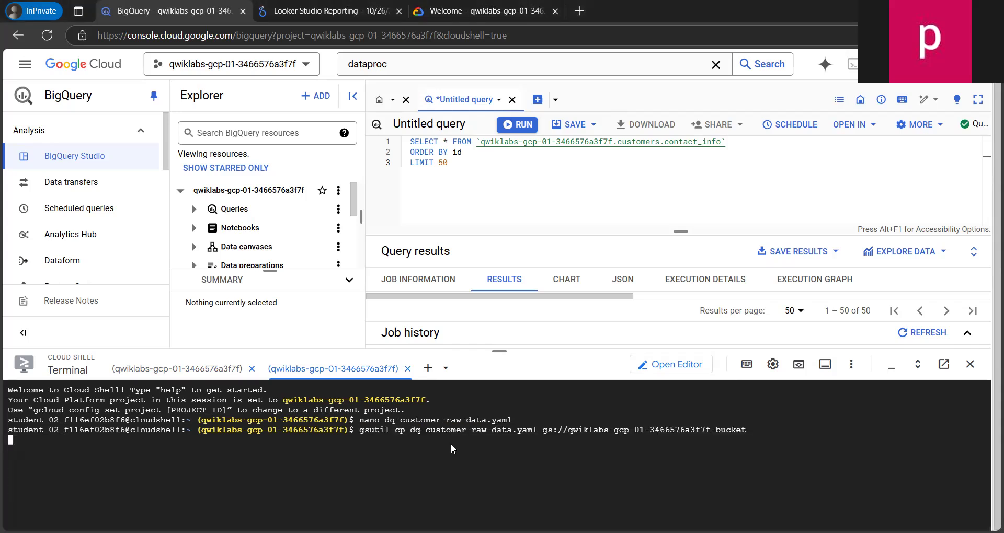
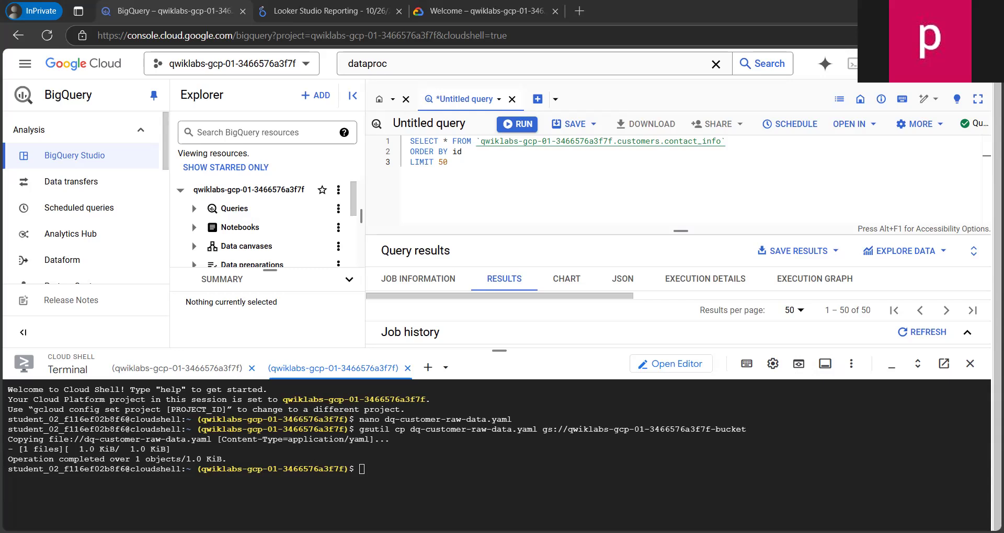
Open customers_dq_dataset and review its dataset and replica information, collapsing the summary and the customers dataset.
{"action": "scroll", "coordinate": [240, 242], "scroll_direction": "down", "scroll_amount": 5}
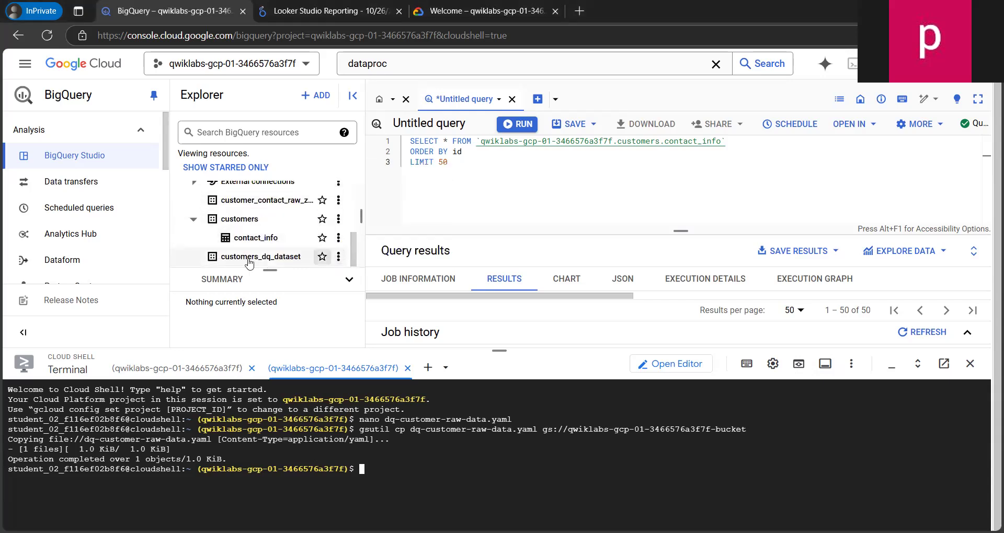
{"action": "left_click", "coordinate": [236, 264]}
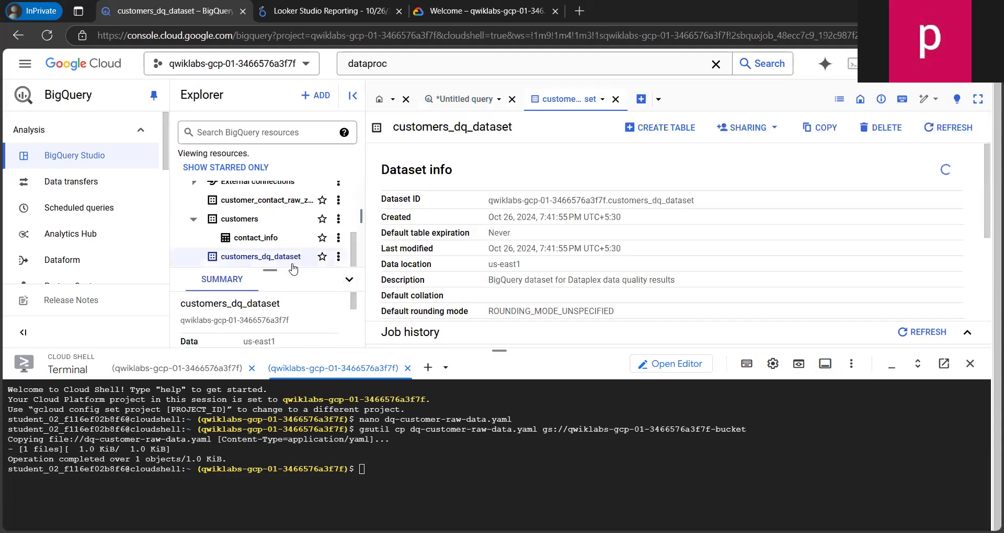
{"action": "scroll", "coordinate": [432, 248], "scroll_direction": "down", "scroll_amount": 3}
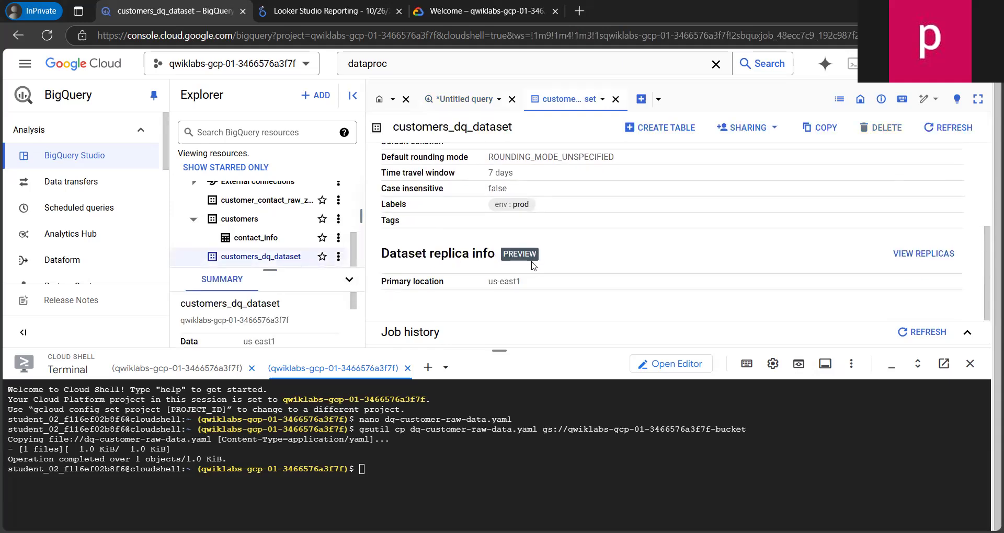
{"action": "left_click", "coordinate": [349, 280]}
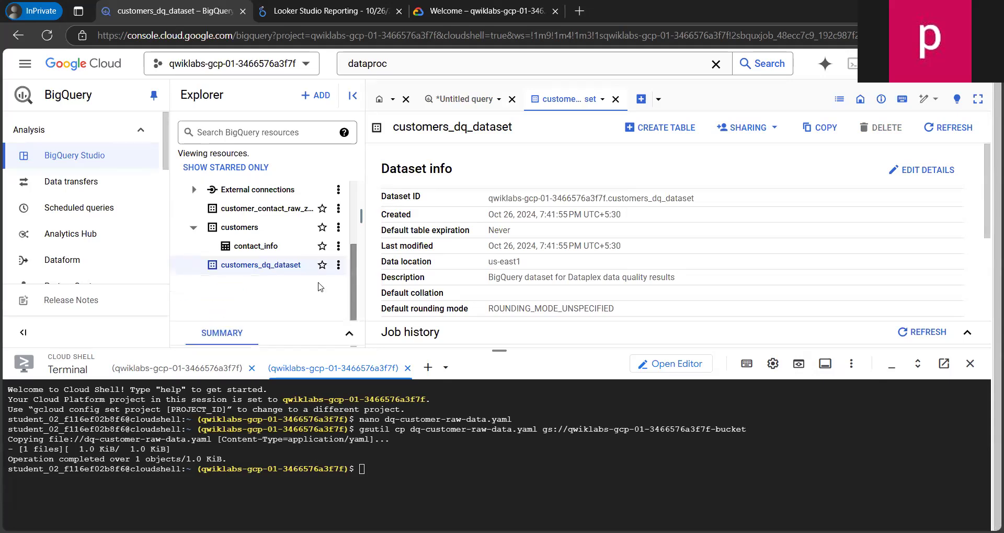
{"action": "left_click", "coordinate": [193, 227]}
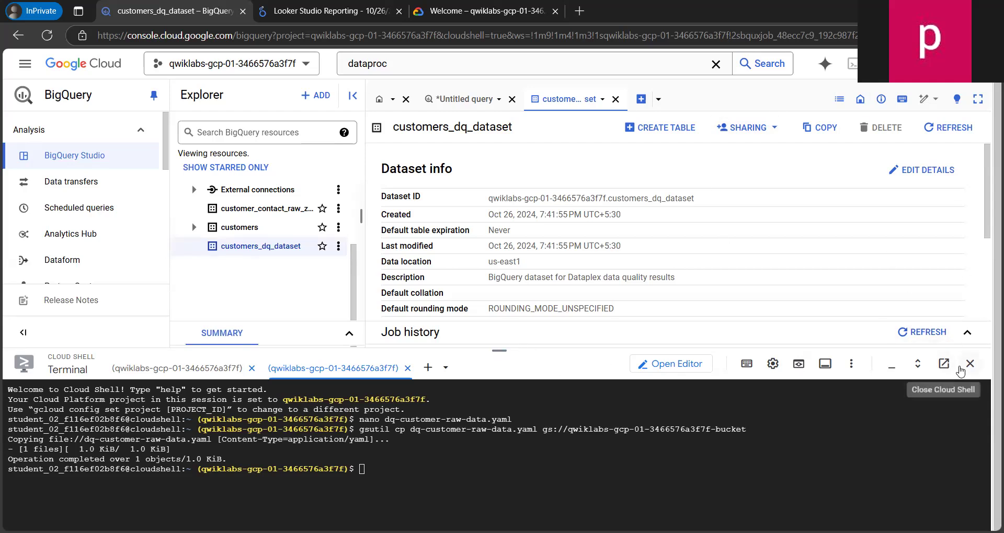
Close Cloud Shell and open the Google Cloud home page in a new browser tab while keeping the unsaved query.
{"action": "left_click", "coordinate": [970, 364]}
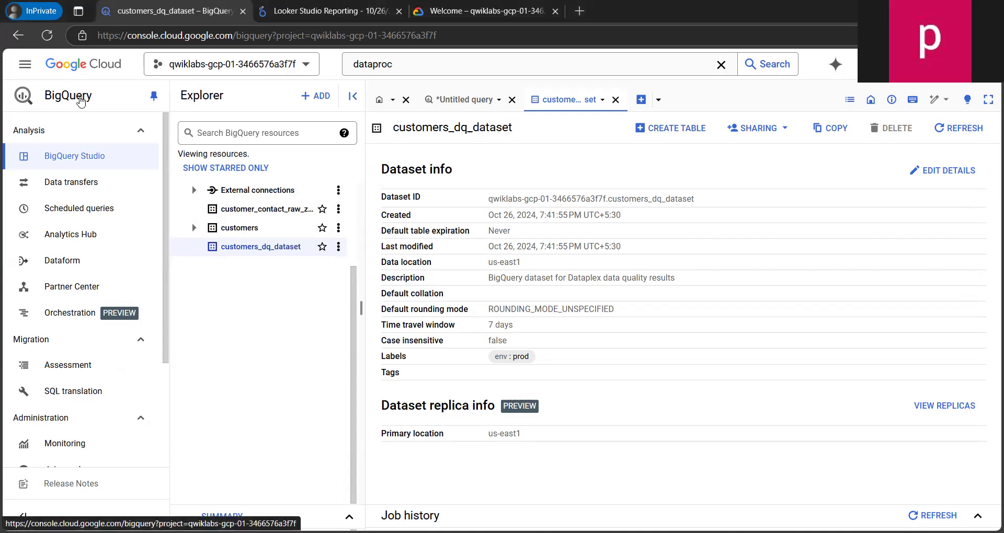
{"action": "left_click", "coordinate": [85, 79]}
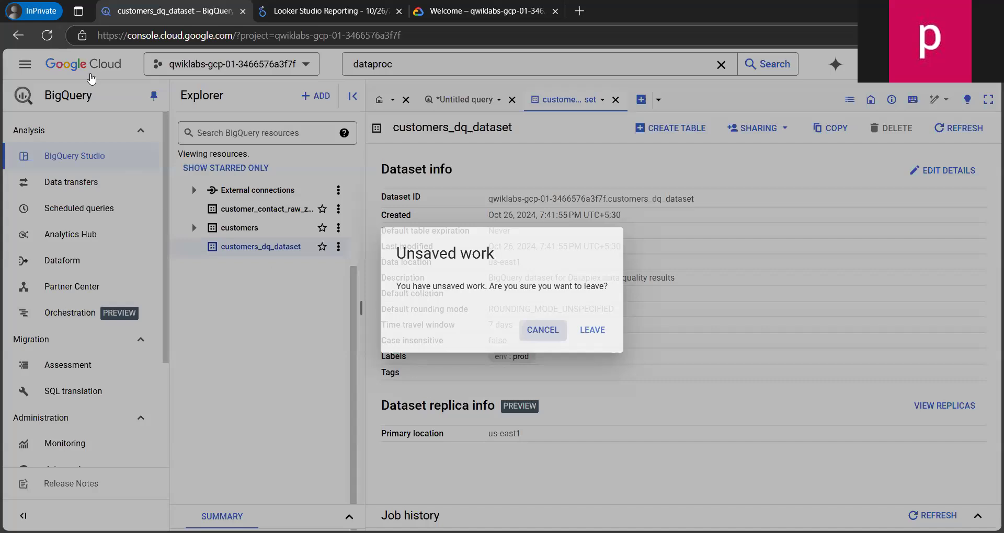
{"action": "middle_click", "coordinate": [89, 67]}
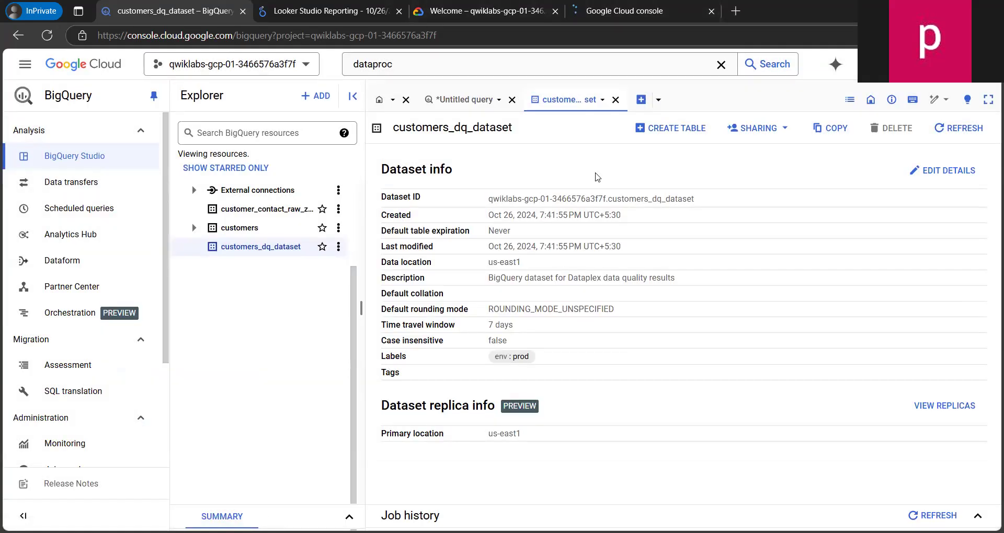
{"action": "left_click", "coordinate": [474, 107]}
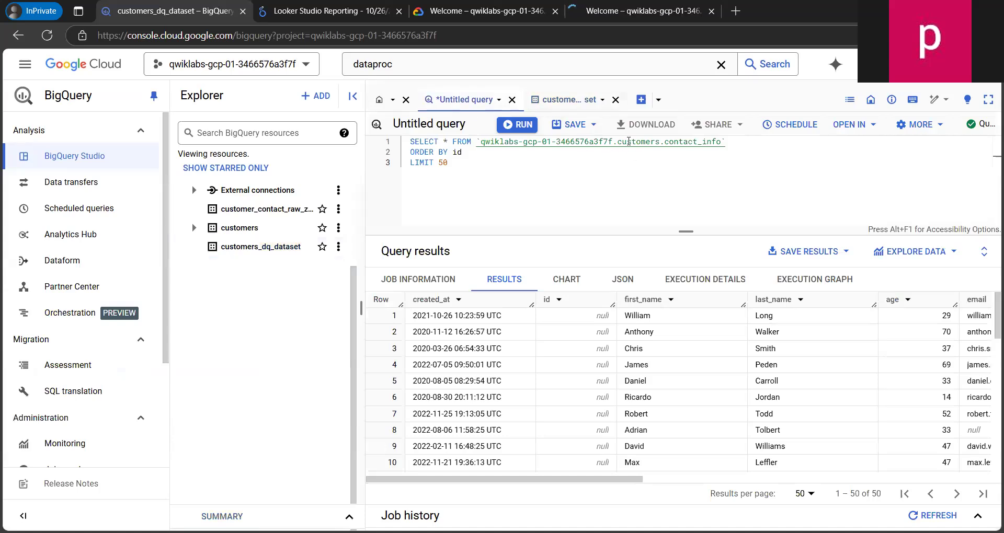
{"action": "left_click", "coordinate": [575, 125]}
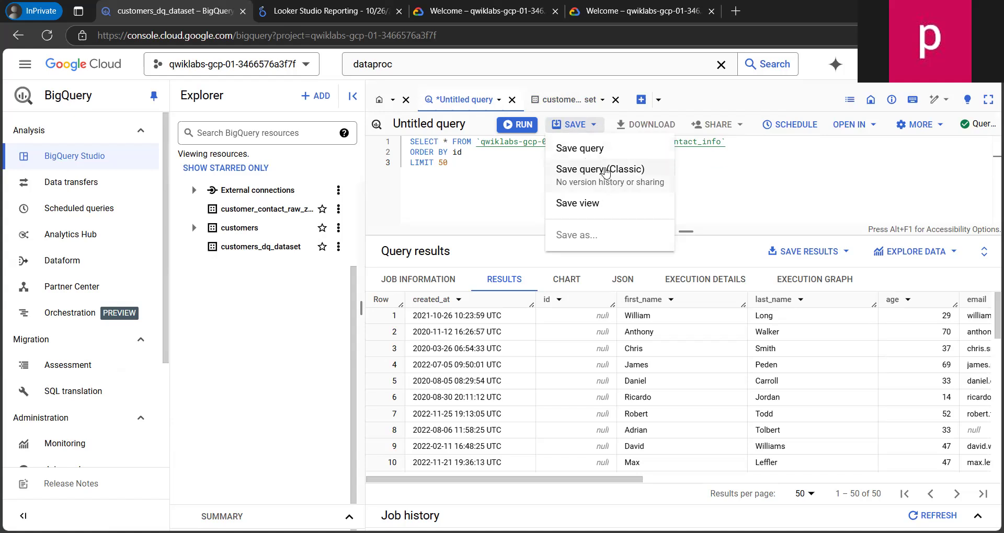
{"action": "left_click", "coordinate": [611, 215]}
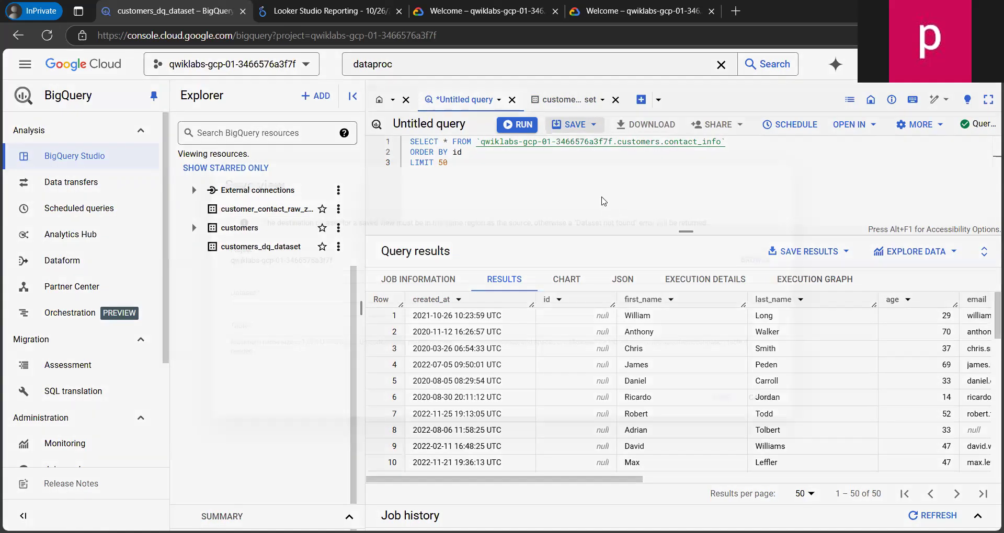
{"action": "left_click", "coordinate": [796, 425]}
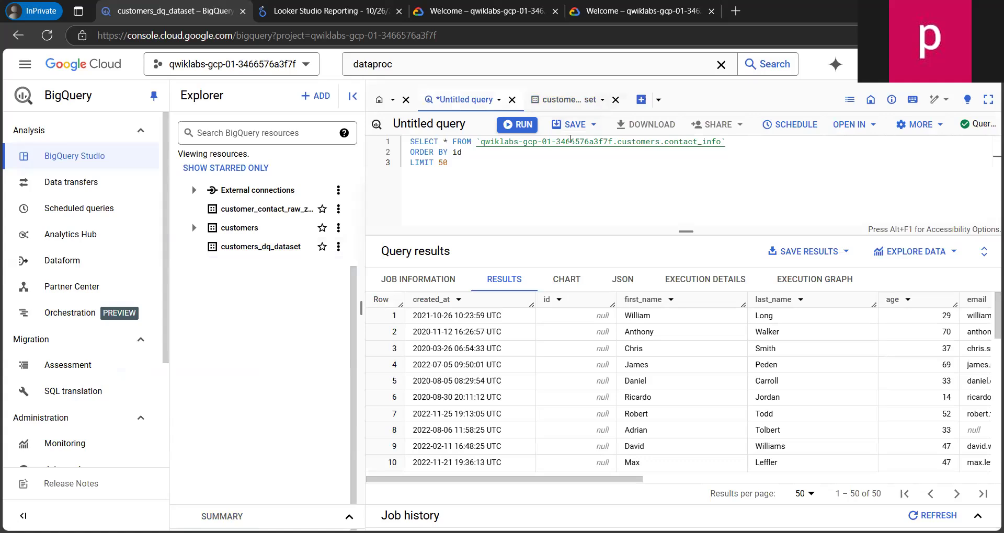
{"action": "left_click", "coordinate": [574, 124]}
{"action": "left_click", "coordinate": [572, 148]}
{"action": "left_click", "coordinate": [59, 67]}
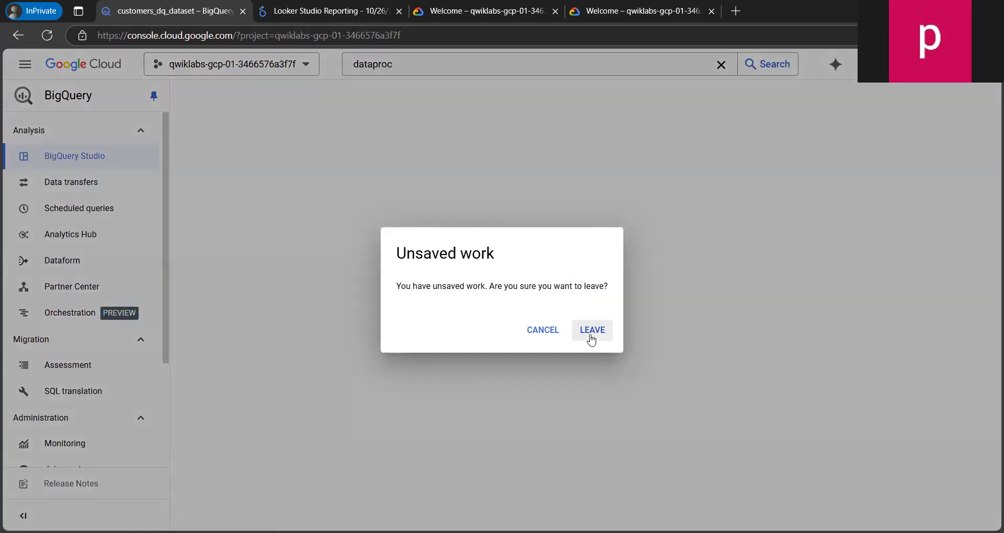
{"action": "left_click", "coordinate": [550, 339]}
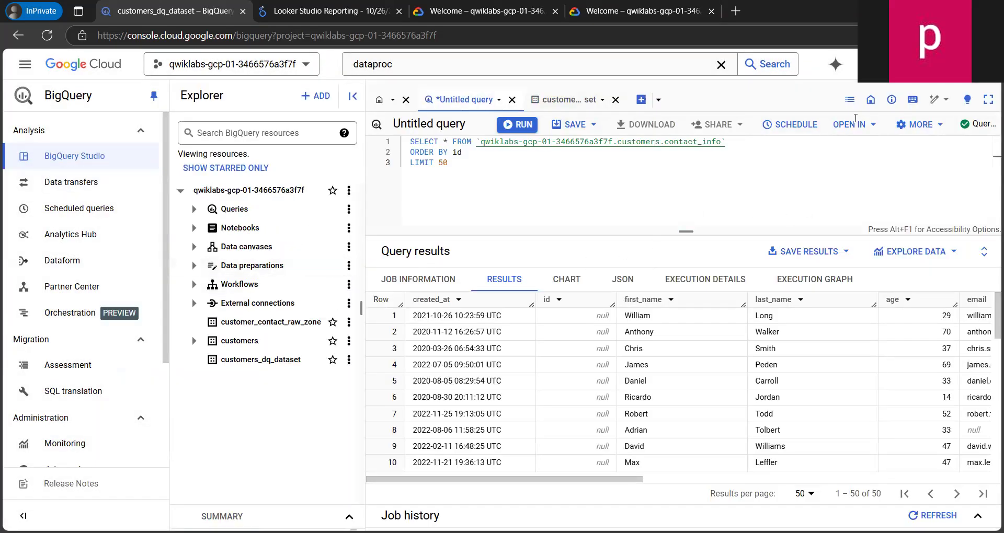
{"action": "key", "text": "ctrl+s"}
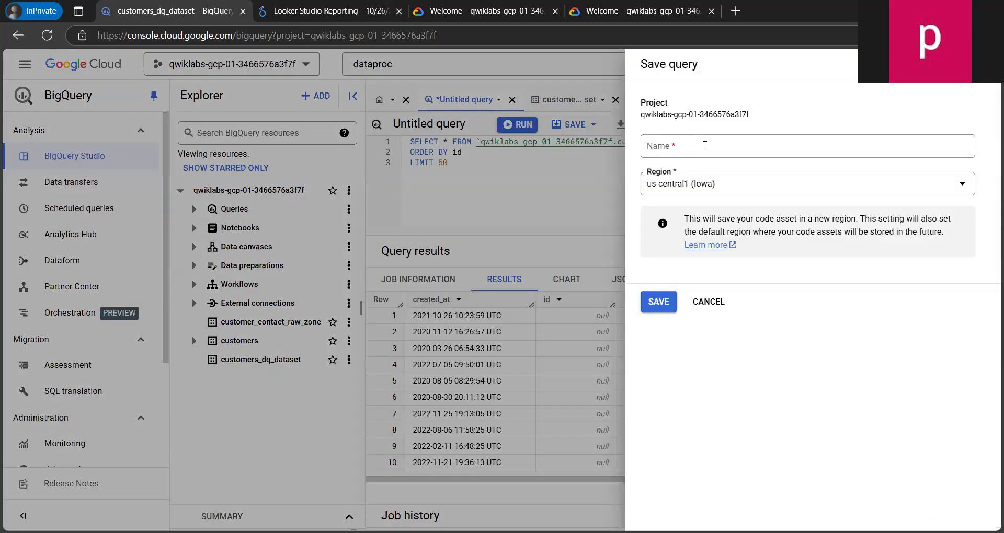
{"action": "left_click", "coordinate": [701, 147]}
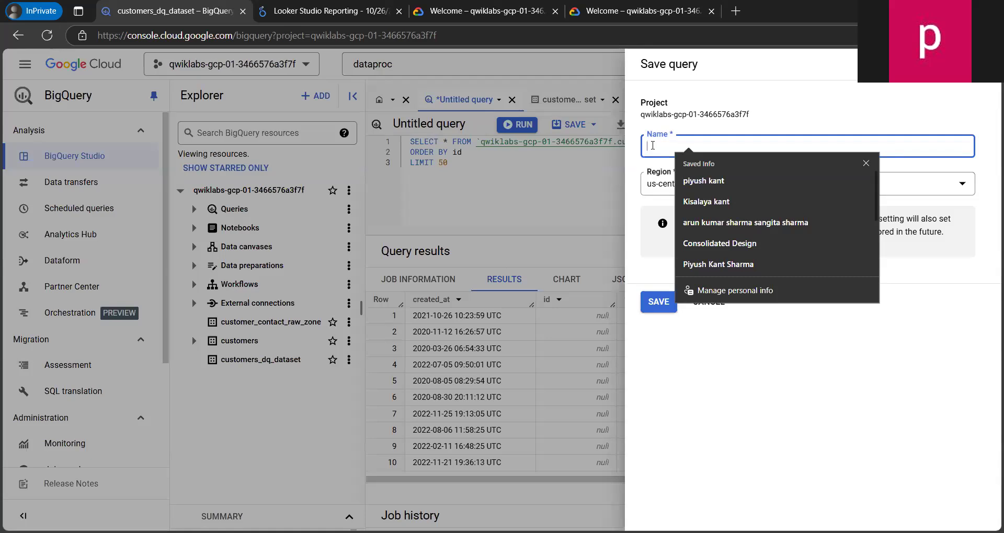
{"action": "type", "text": "cd"}
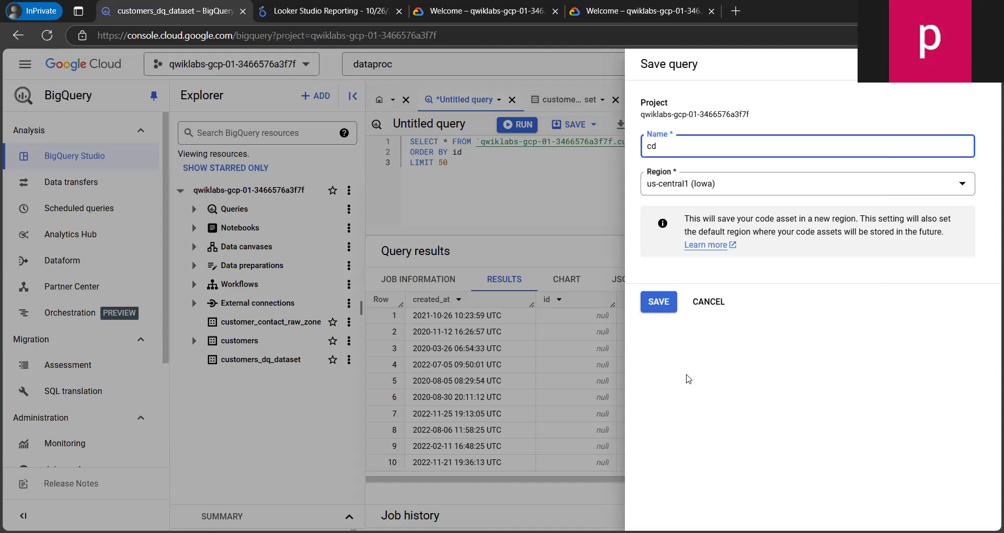
{"action": "key", "text": "BackSpace"}
{"action": "key", "text": "BackSpace"}
{"action": "left_click", "coordinate": [809, 365]}
{"action": "left_click", "coordinate": [722, 321]}
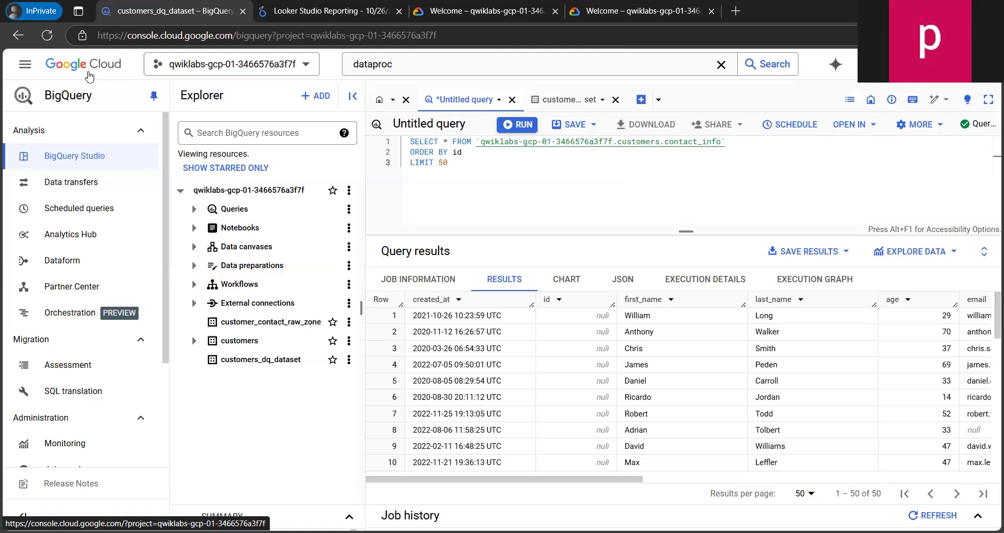
Leave BigQuery without saving the query and open the full list of Google Cloud products.
{"action": "left_click", "coordinate": [25, 63]}
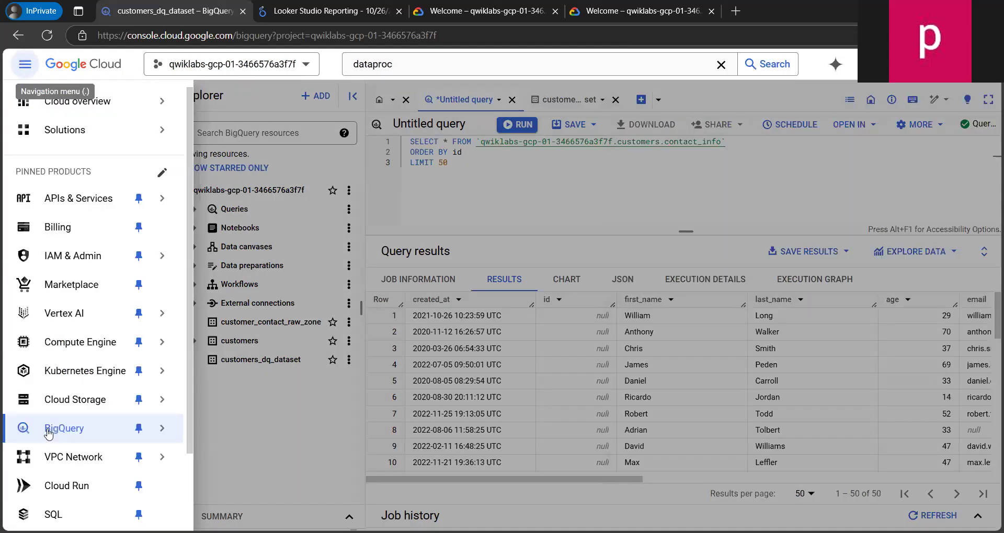
{"action": "left_click", "coordinate": [48, 429]}
{"action": "scroll", "coordinate": [78, 510], "scroll_direction": "down", "scroll_amount": 2}
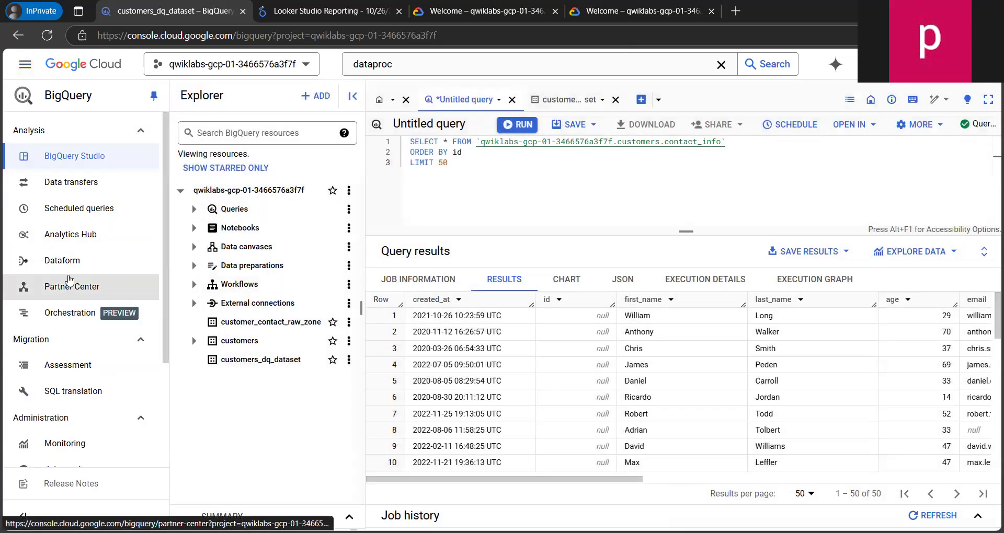
{"action": "scroll", "coordinate": [25, 78], "scroll_direction": "down", "scroll_amount": 3}
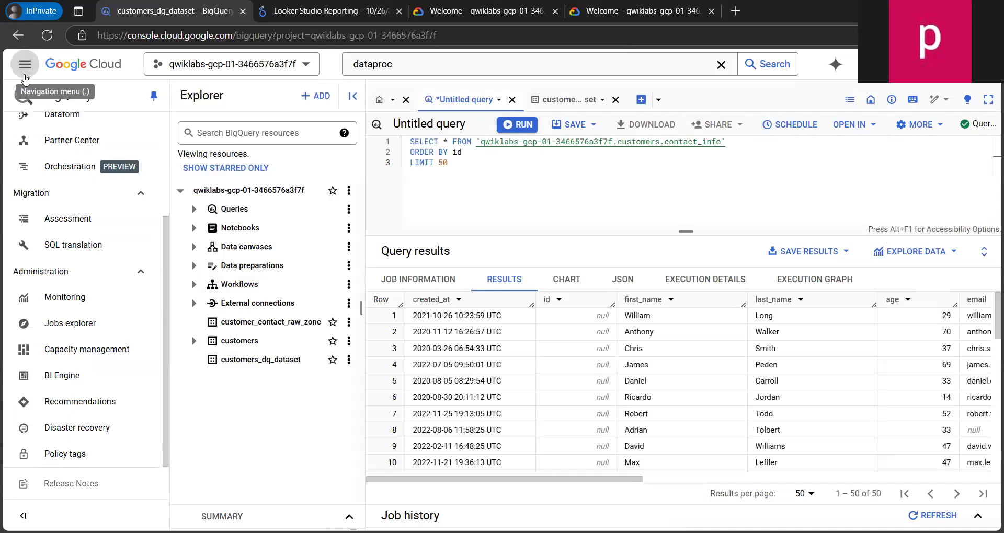
{"action": "left_click", "coordinate": [25, 76]}
{"action": "scroll", "coordinate": [88, 471], "scroll_direction": "down", "scroll_amount": 2}
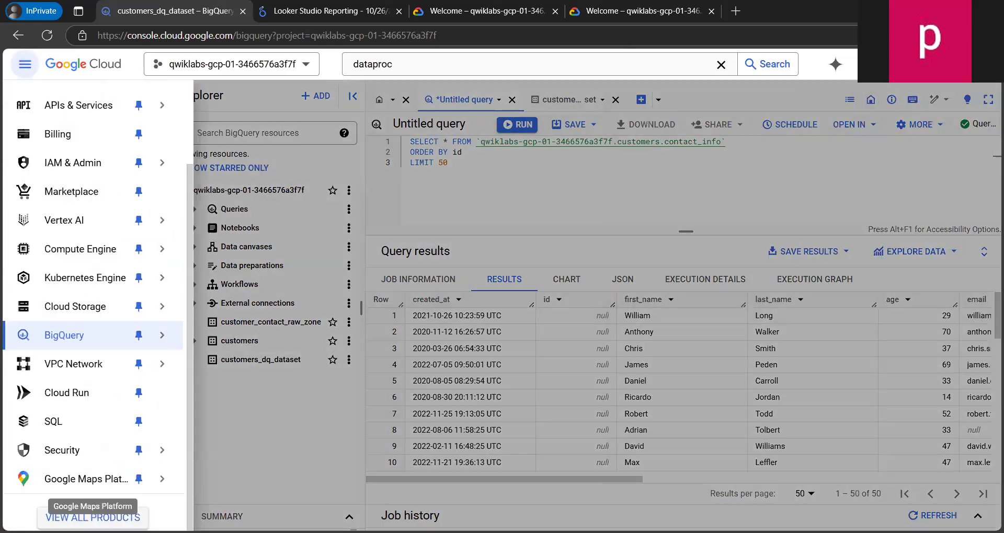
{"action": "left_click", "coordinate": [92, 517]}
{"action": "left_click", "coordinate": [591, 331]}
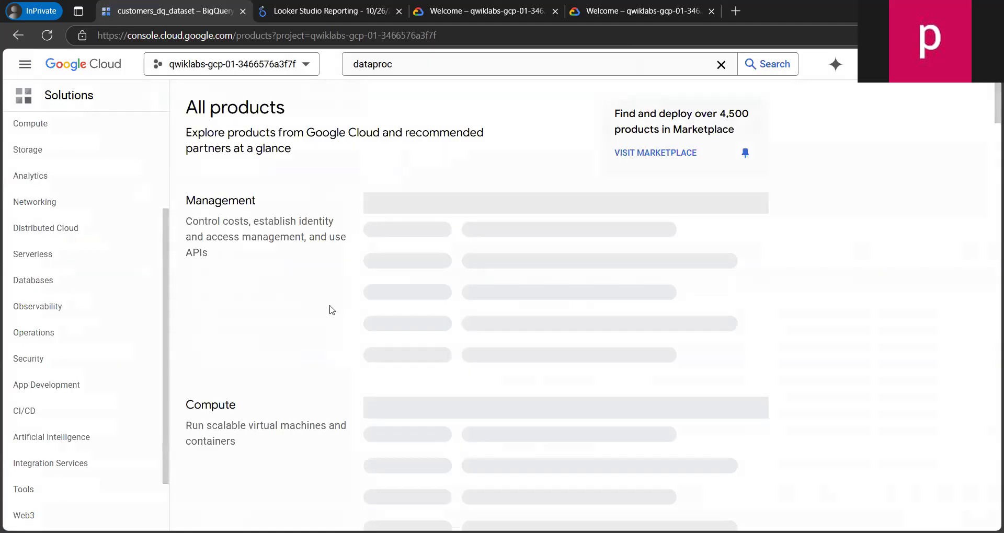
Find Dataplex in the Analytics section of the product list and open it.
{"action": "scroll", "coordinate": [328, 287], "scroll_direction": "down", "scroll_amount": 8}
{"action": "scroll", "coordinate": [241, 410], "scroll_direction": "down", "scroll_amount": 6}
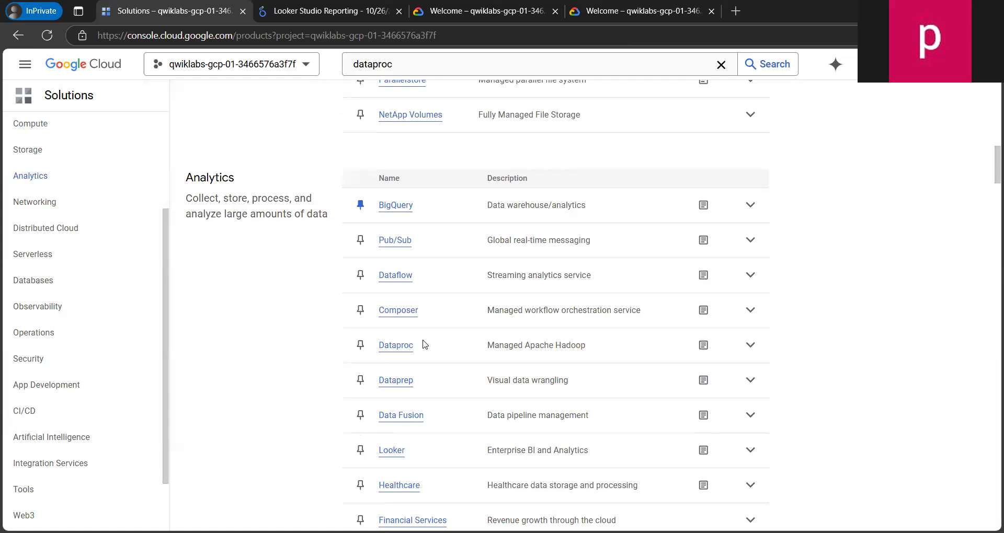
{"action": "scroll", "coordinate": [415, 476], "scroll_direction": "down", "scroll_amount": 8}
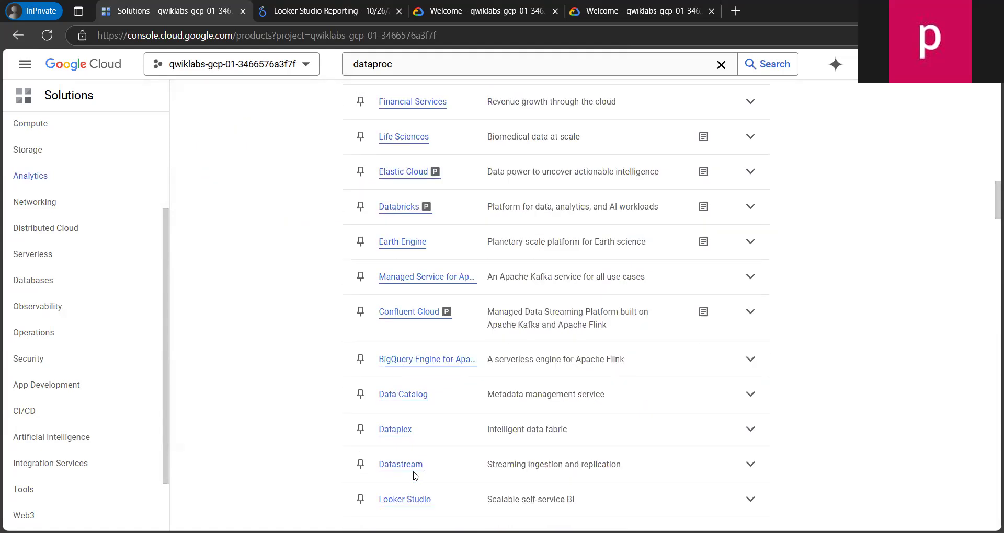
{"action": "scroll", "coordinate": [416, 476], "scroll_direction": "down", "scroll_amount": 1}
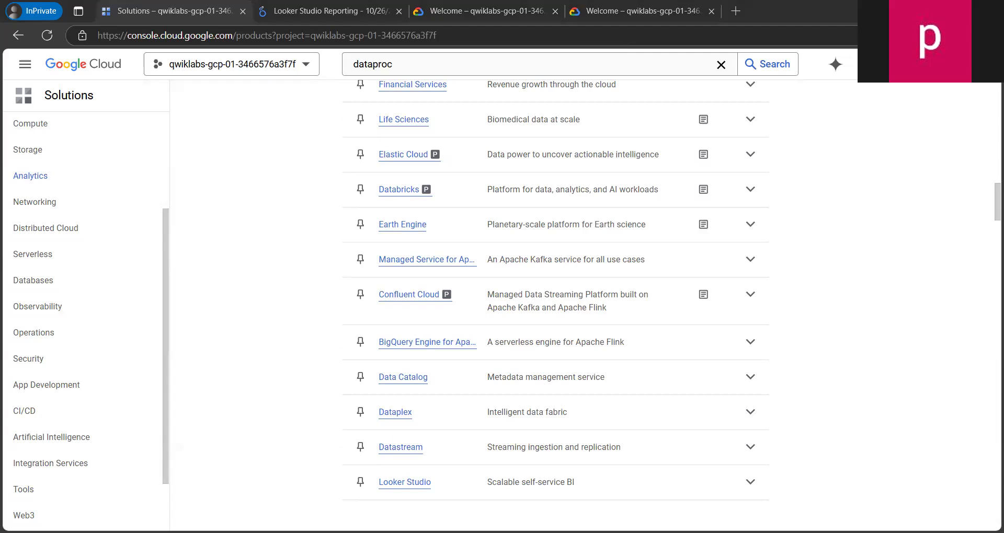
{"action": "left_click", "coordinate": [396, 412]}
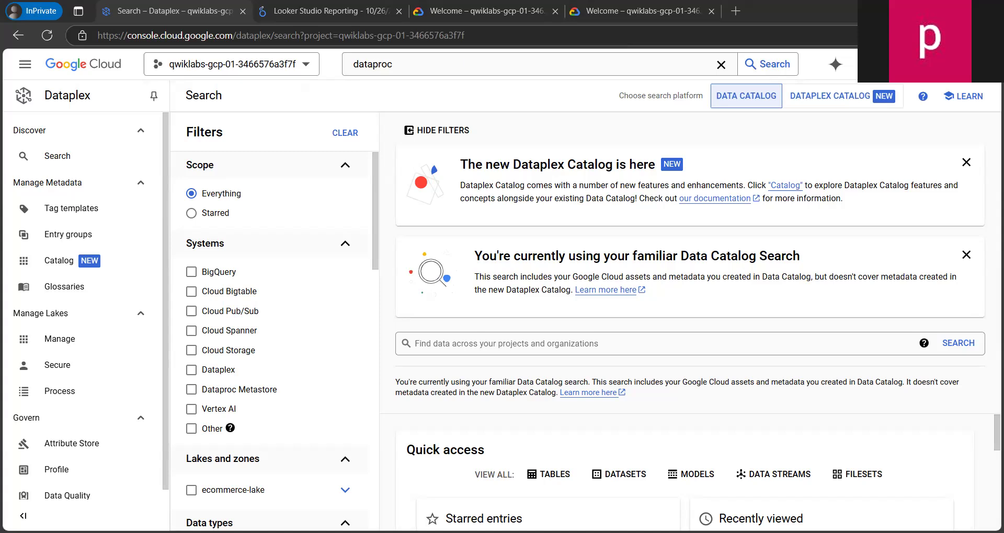
Start creating a Check Data Quality [Legacy offering] task for processing in Dataplex.
{"action": "left_click", "coordinate": [60, 339]}
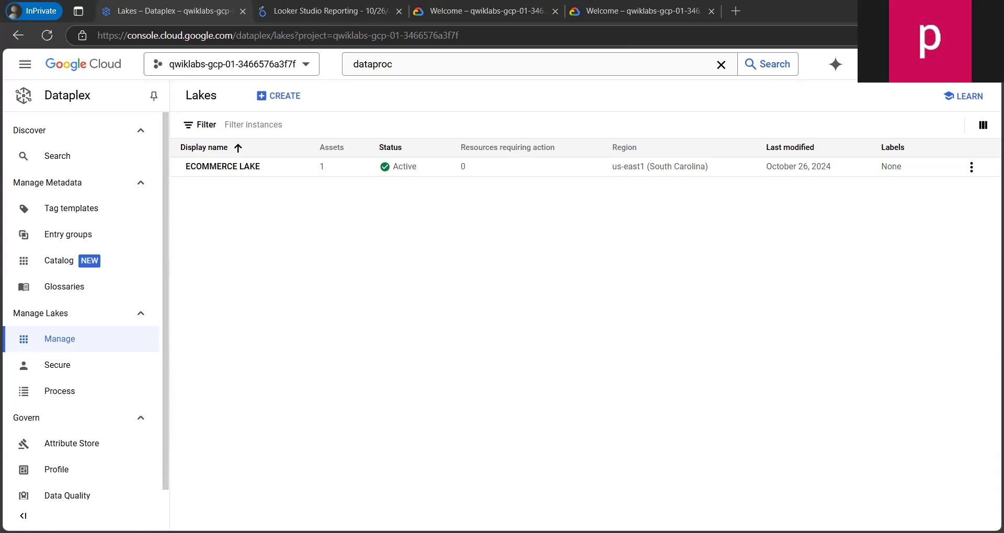
{"action": "left_click", "coordinate": [127, 399]}
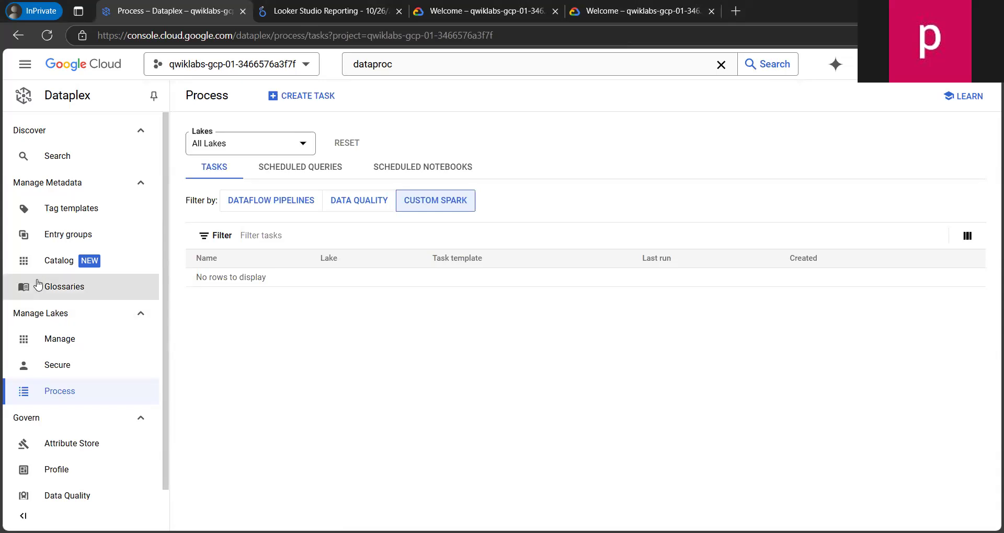
{"action": "left_click", "coordinate": [62, 340]}
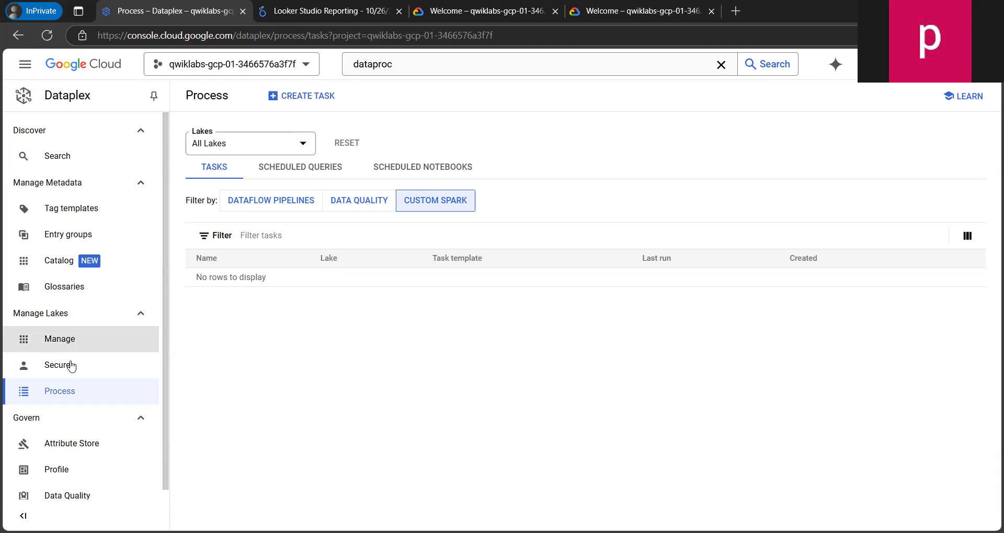
{"action": "left_click", "coordinate": [76, 390]}
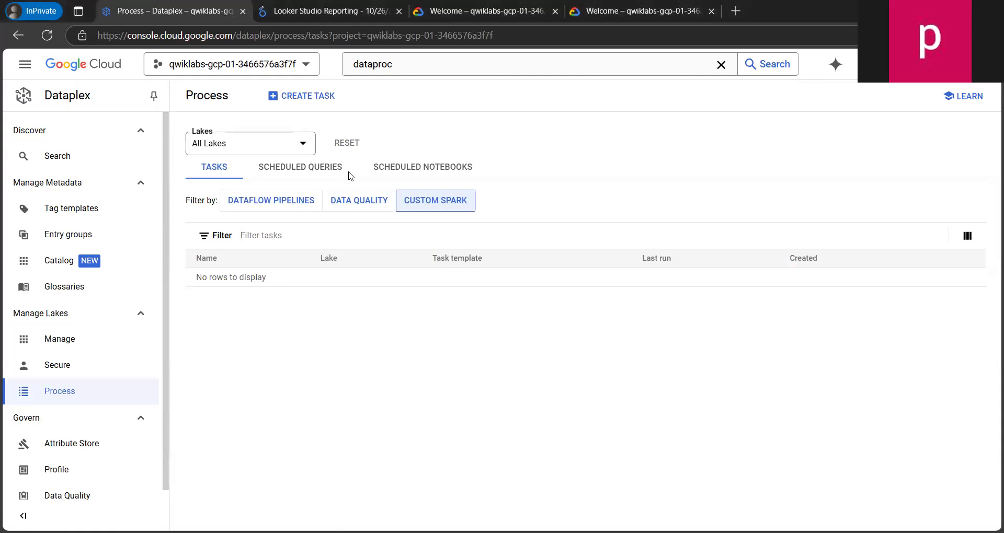
{"action": "left_click", "coordinate": [284, 104]}
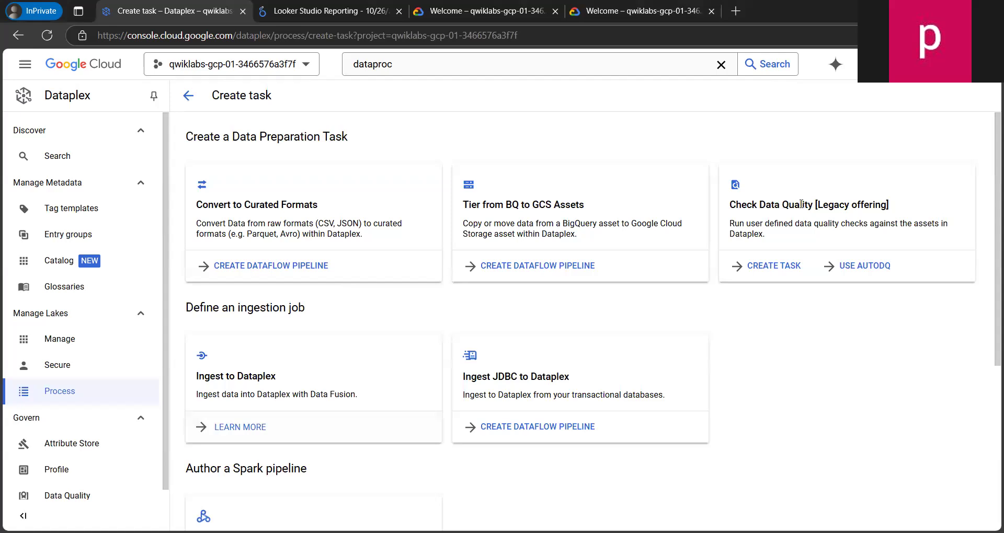
{"action": "left_click_drag", "start_coordinate": [731, 208], "coordinate": [903, 210]}
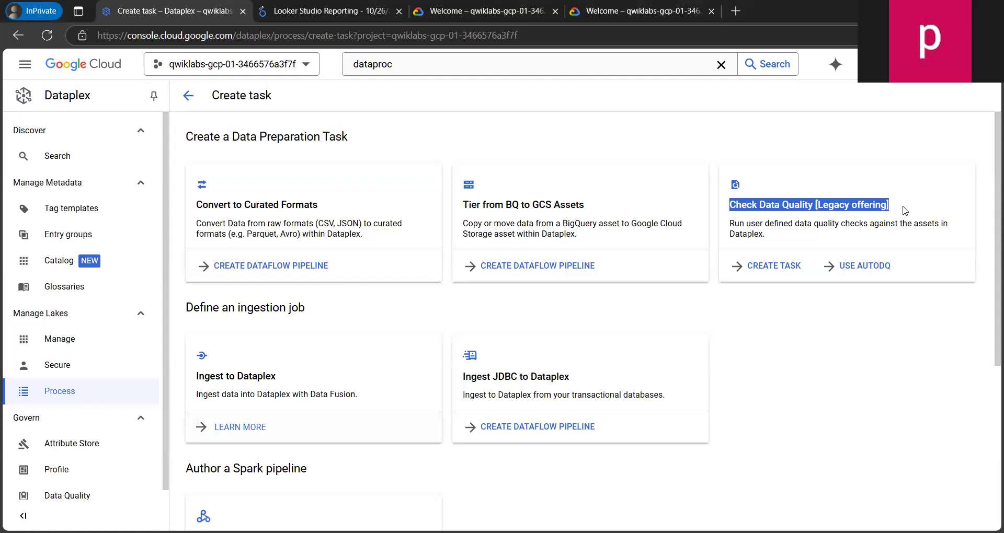
{"action": "left_click", "coordinate": [774, 271]}
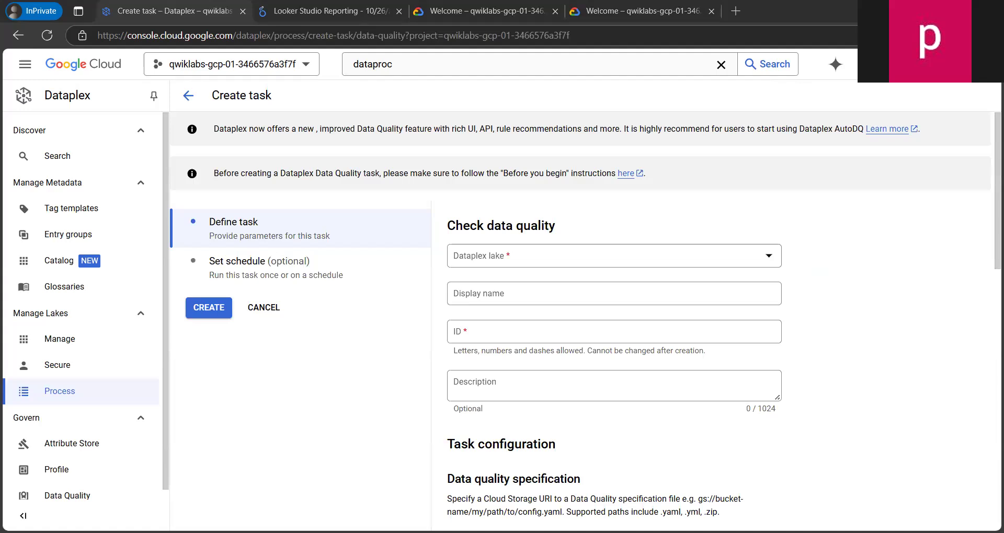
Choose ecommerce-lake as the task's Dataplex lake and set the display name to Customer Data Quality Job.
{"action": "left_click", "coordinate": [607, 261]}
{"action": "left_click", "coordinate": [606, 305]}
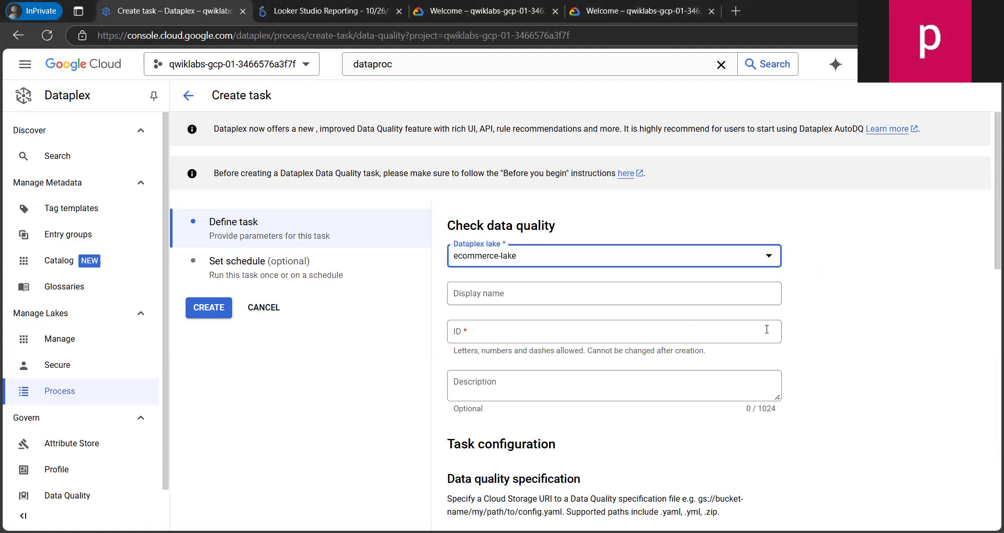
{"action": "left_click", "coordinate": [617, 295]}
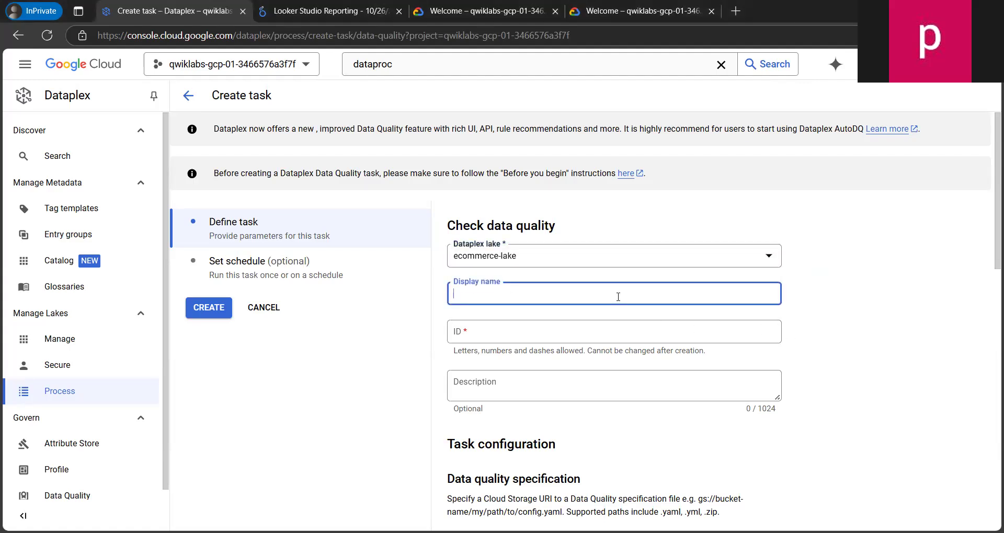
{"action": "type", "text": "Customer Data Quality Job"}
{"action": "left_click", "coordinate": [816, 326]}
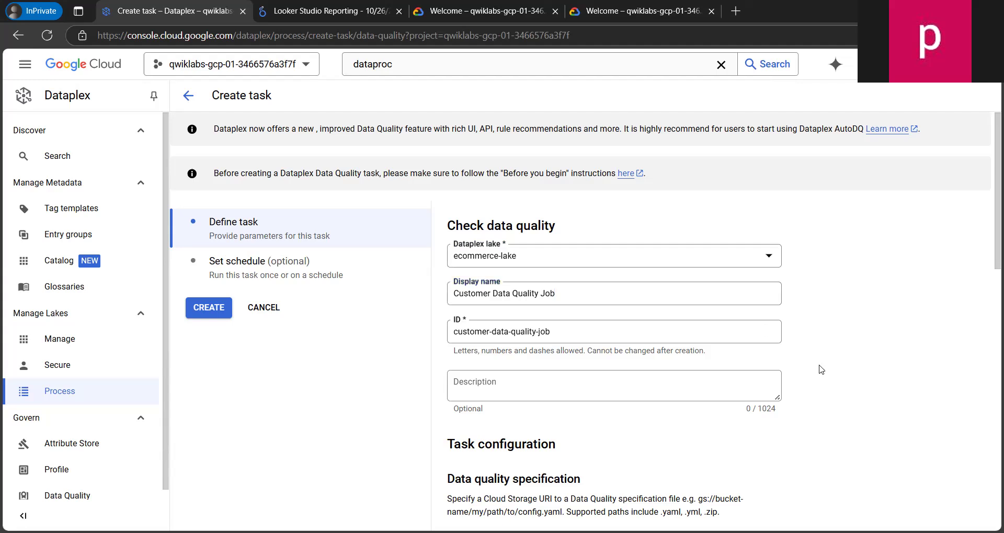
{"action": "scroll", "coordinate": [821, 370], "scroll_direction": "down", "scroll_amount": 4}
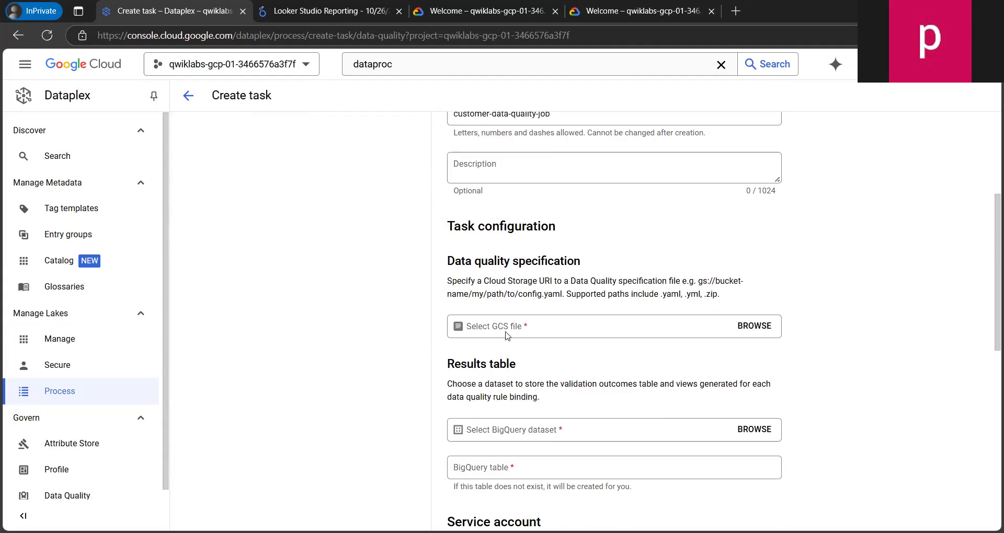
{"action": "left_click", "coordinate": [759, 327]}
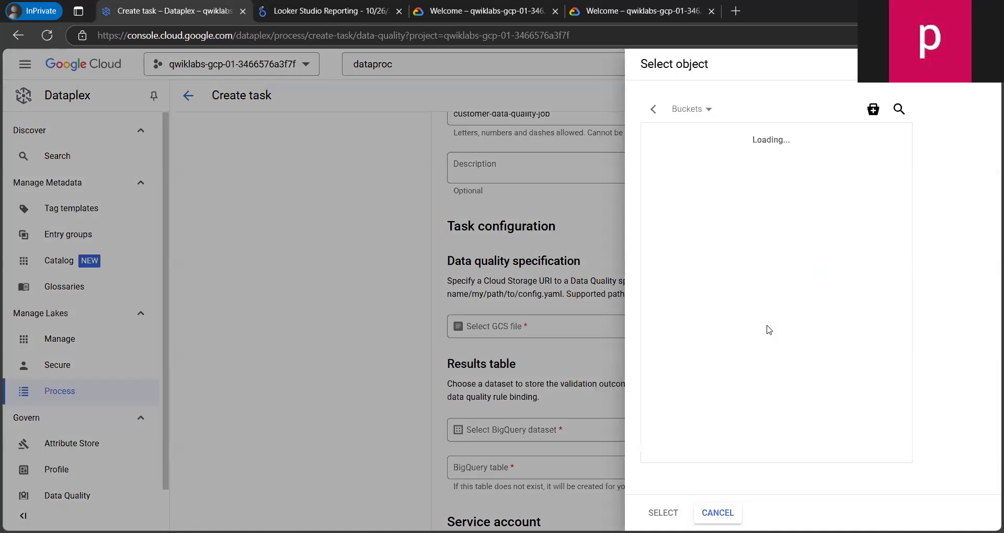
{"action": "left_click", "coordinate": [764, 140]}
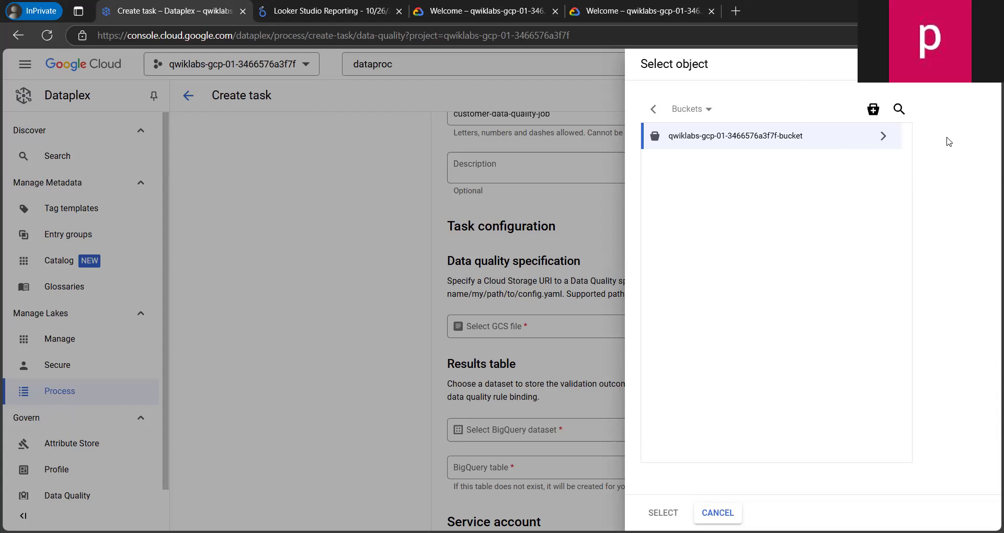
{"action": "left_click", "coordinate": [327, 195]}
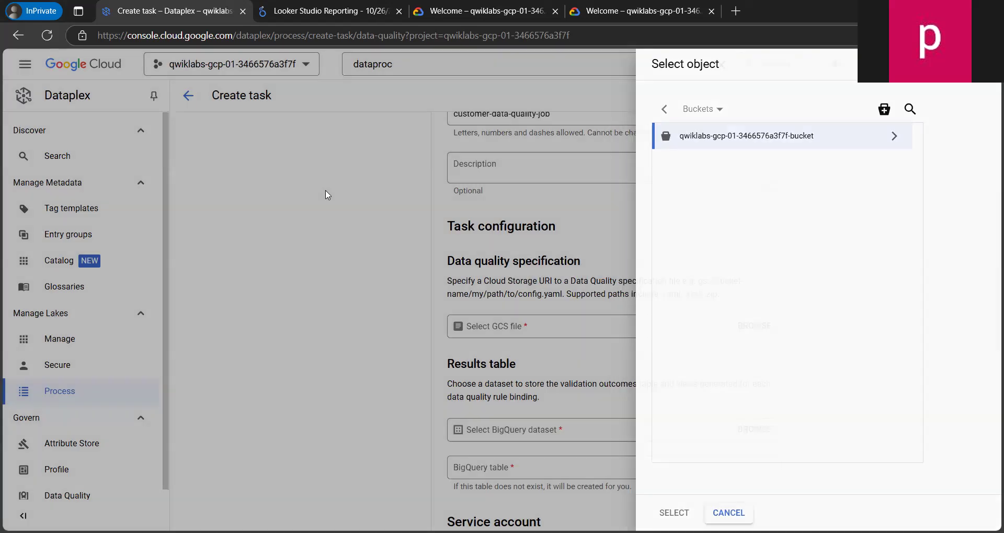
Set the data quality specification's GCS file to qwiklabs-gcp-01-3466576a3f7f-bucket/dq-customer-raw-data.yaml.
{"action": "left_click", "coordinate": [557, 326]}
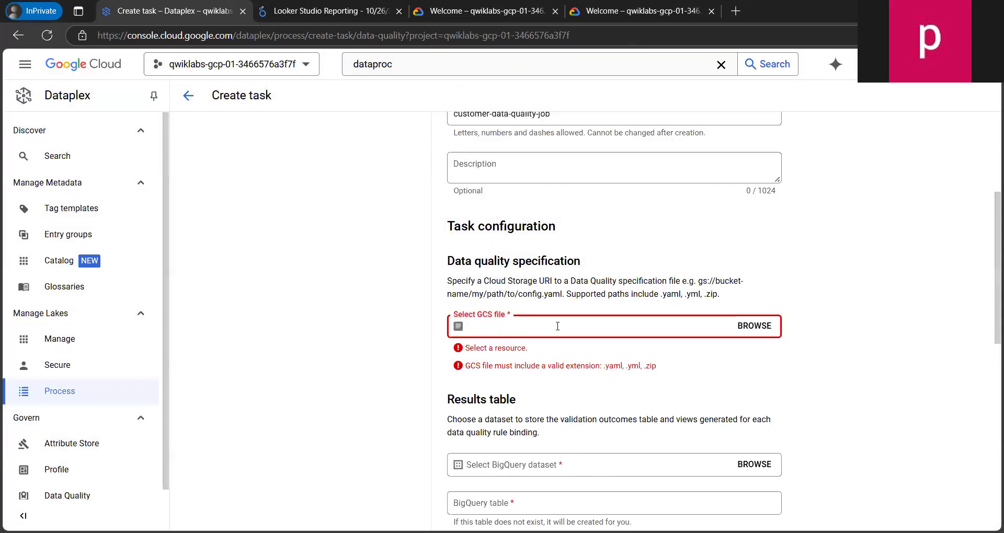
{"action": "type", "text": "qwiklabs-gcp-01-3466576a3f7f-bucket/dq-customer-raw-data.yaml"}
{"action": "left_click", "coordinate": [819, 346]}
Search the results table's BigQuery dataset list for qwiklabs-gcp-01-3466576a3f7f.customers_dq_dataset.
{"action": "scroll", "coordinate": [820, 347], "scroll_direction": "down", "scroll_amount": 2}
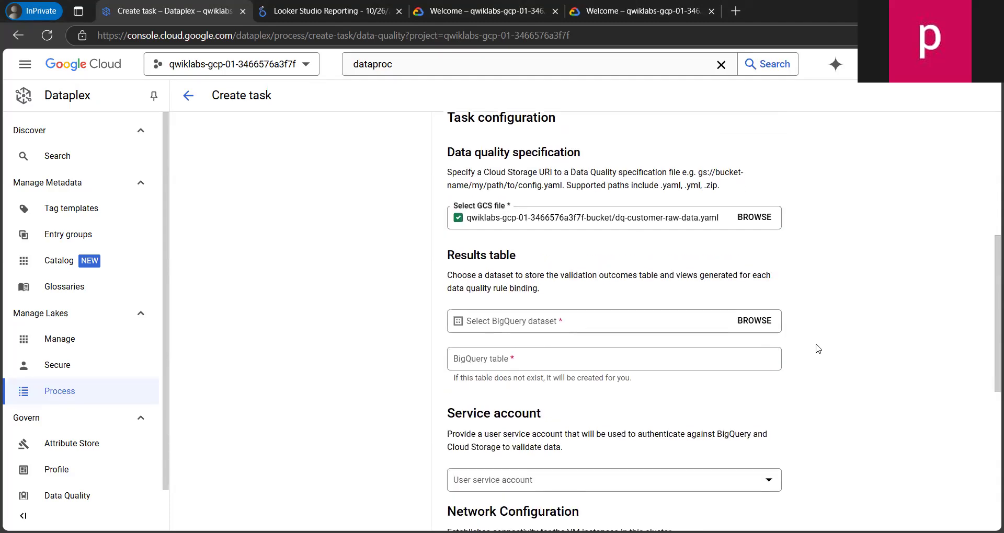
{"action": "left_click", "coordinate": [587, 321]}
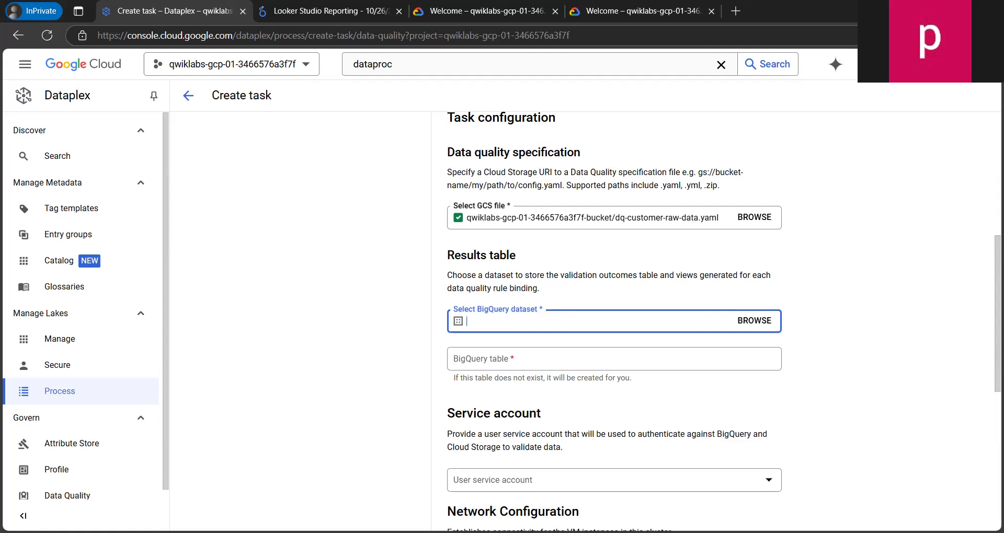
{"action": "key", "text": "alt+Tab"}
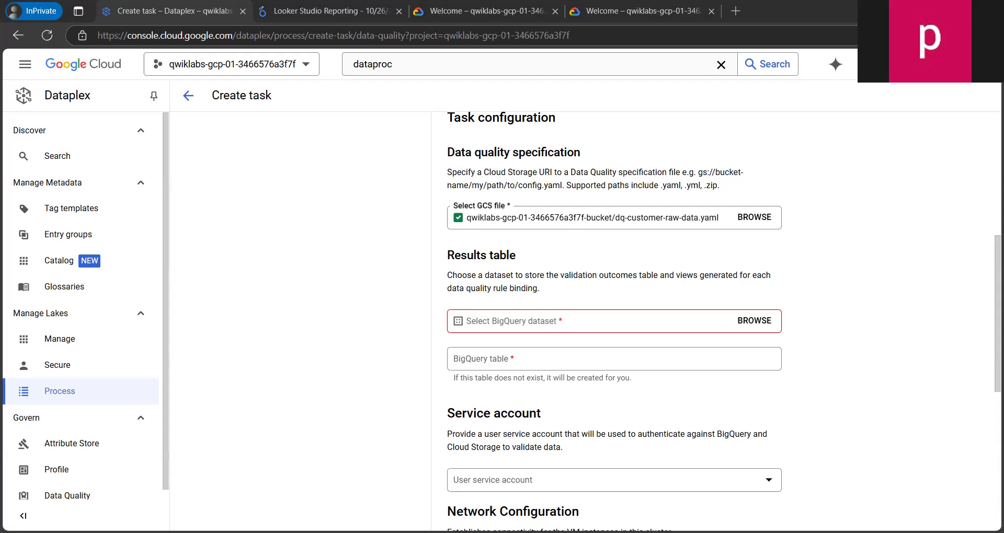
{"action": "left_click", "coordinate": [753, 321]}
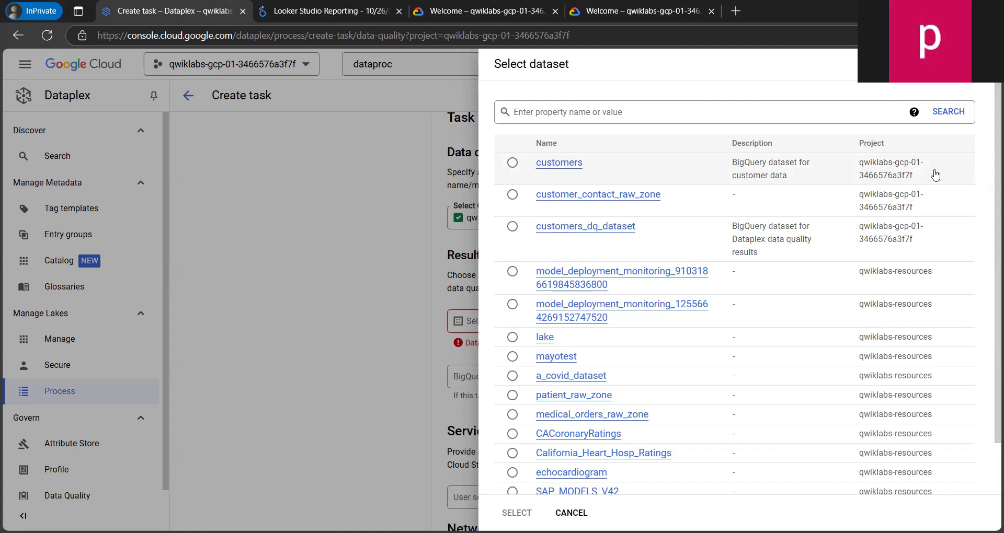
{"action": "left_click", "coordinate": [672, 112]}
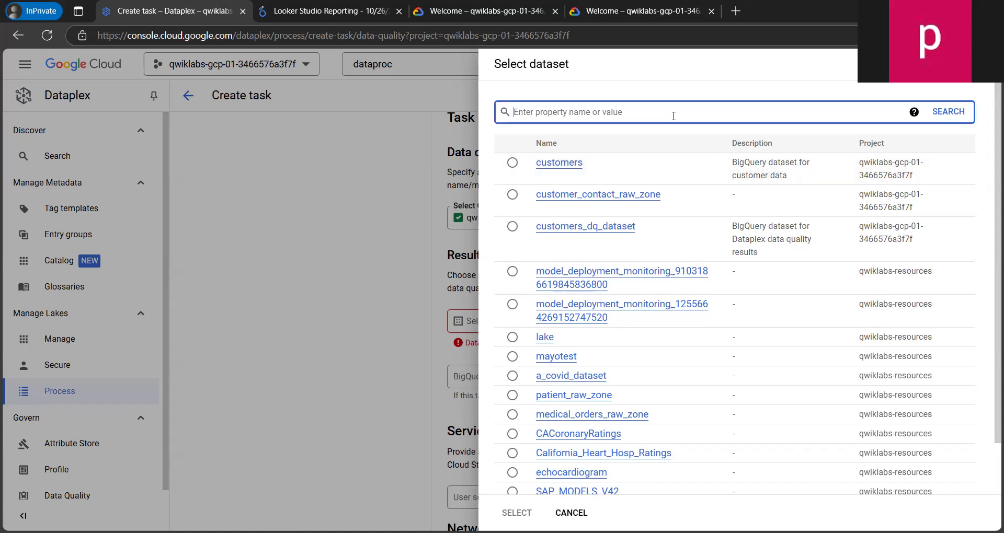
{"action": "type", "text": "qwiklabs-gcp-01-3466576a3f7f.customers_dq_dataset"}
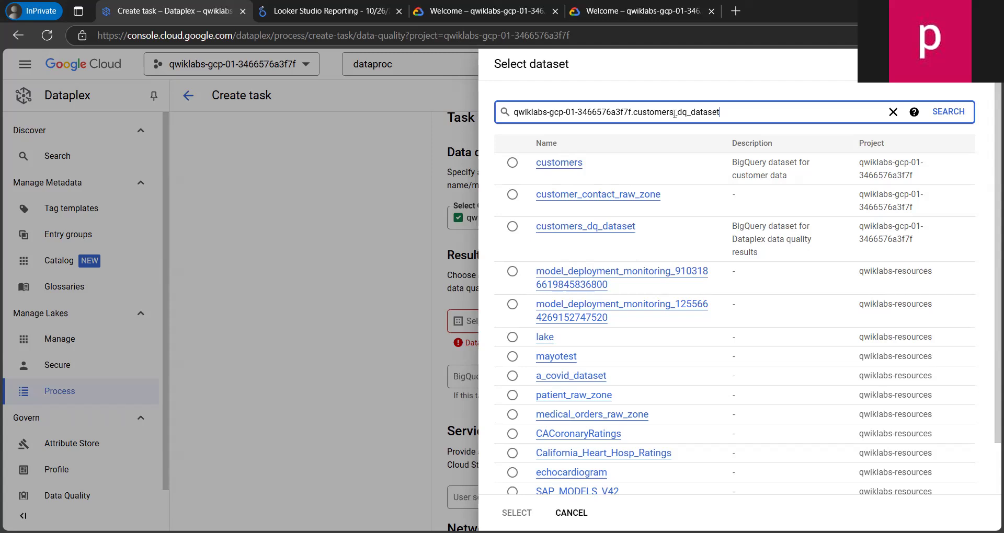
{"action": "key", "text": "Return"}
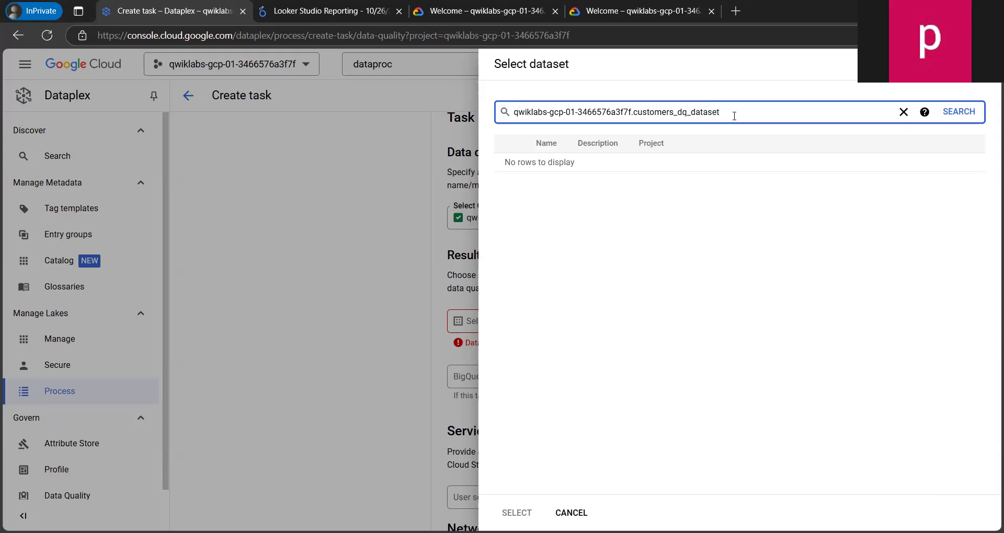
Leave the dataset search and set the results table's BigQuery dataset to qwiklabs-gcp-01-3466576a3f7f.customers_dq_dataset.
{"action": "left_click_drag", "start_coordinate": [734, 116], "coordinate": [500, 121]}
{"action": "key", "text": "ctrl+c"}
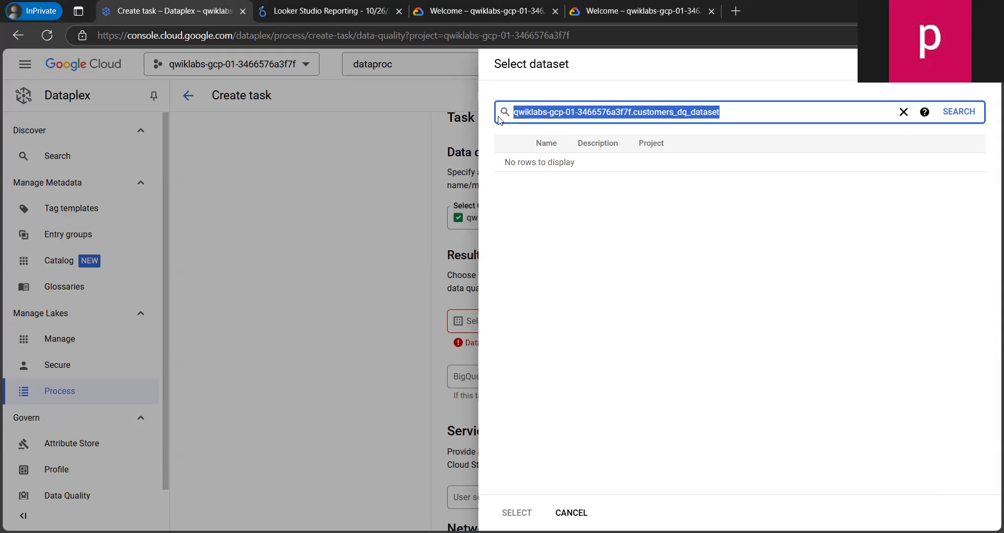
{"action": "key", "text": "BackSpace"}
{"action": "left_click", "coordinate": [410, 217]}
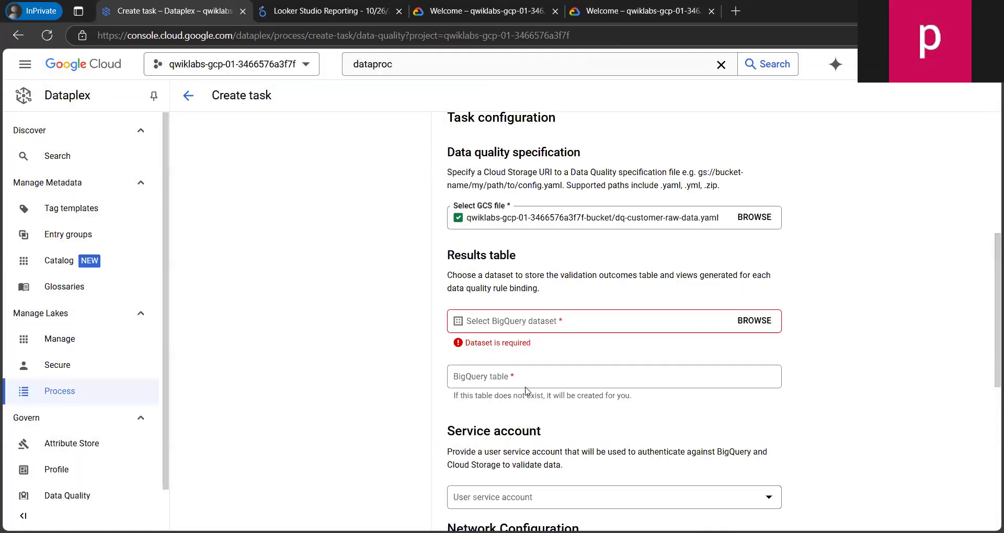
{"action": "left_click", "coordinate": [548, 323]}
{"action": "key", "text": "ctrl+v"}
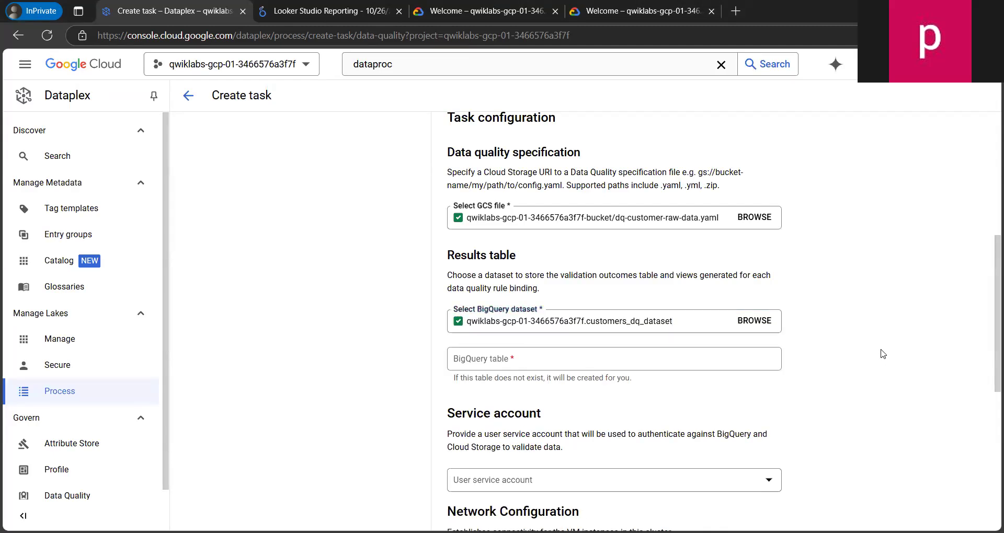
Name the results table's BigQuery table dq_results.
{"action": "left_click", "coordinate": [613, 360]}
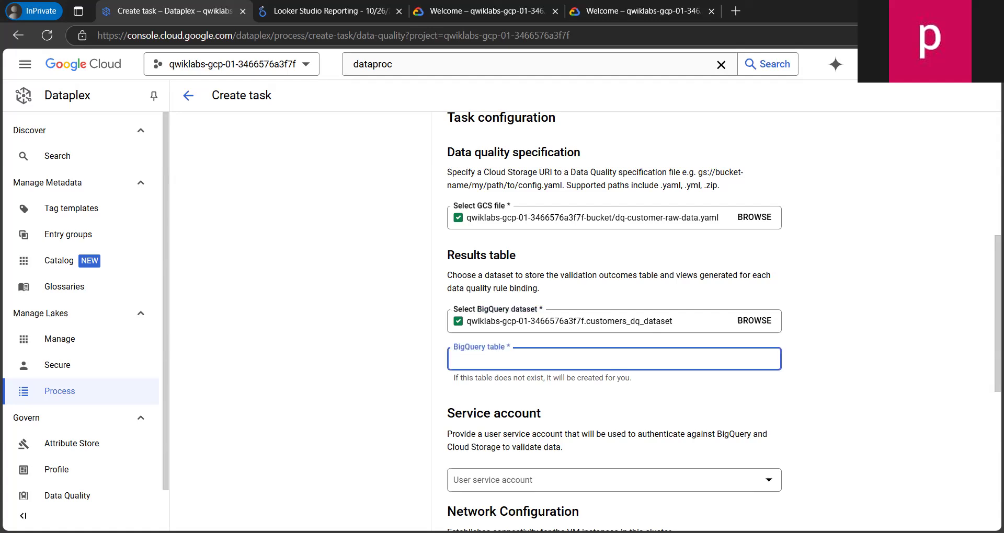
{"action": "key", "text": "alt+Tab"}
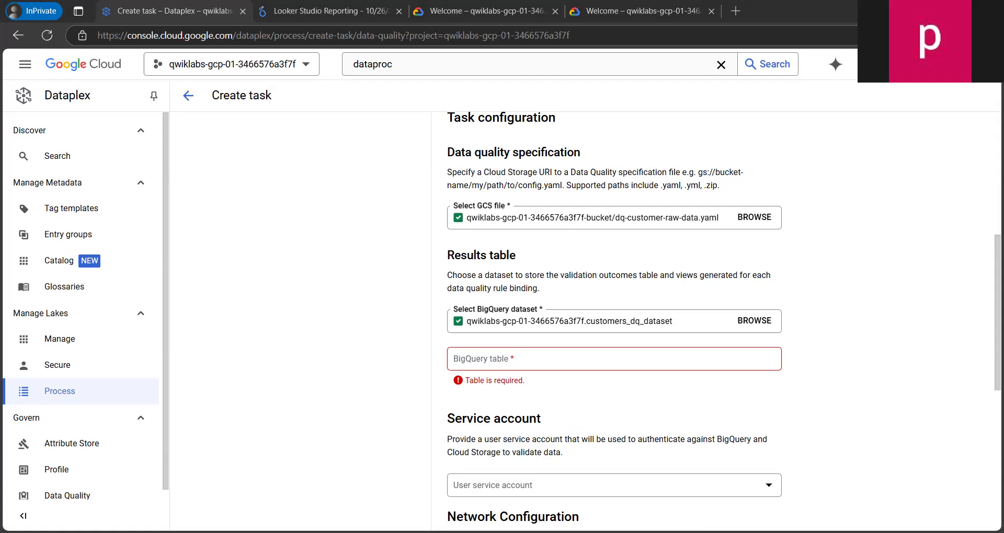
{"action": "key", "text": "alt+Tab"}
{"action": "type", "text": "d"}
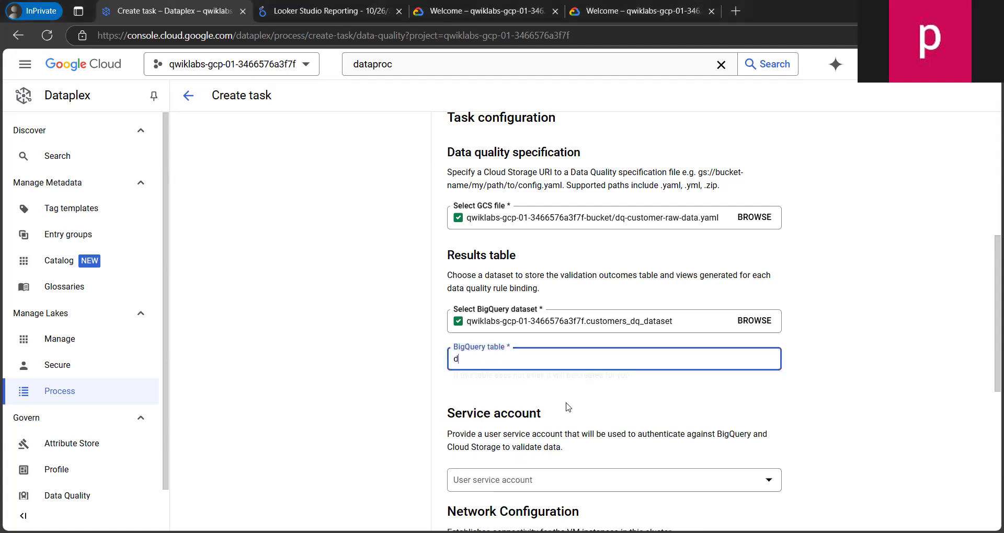
{"action": "type", "text": "q_r"}
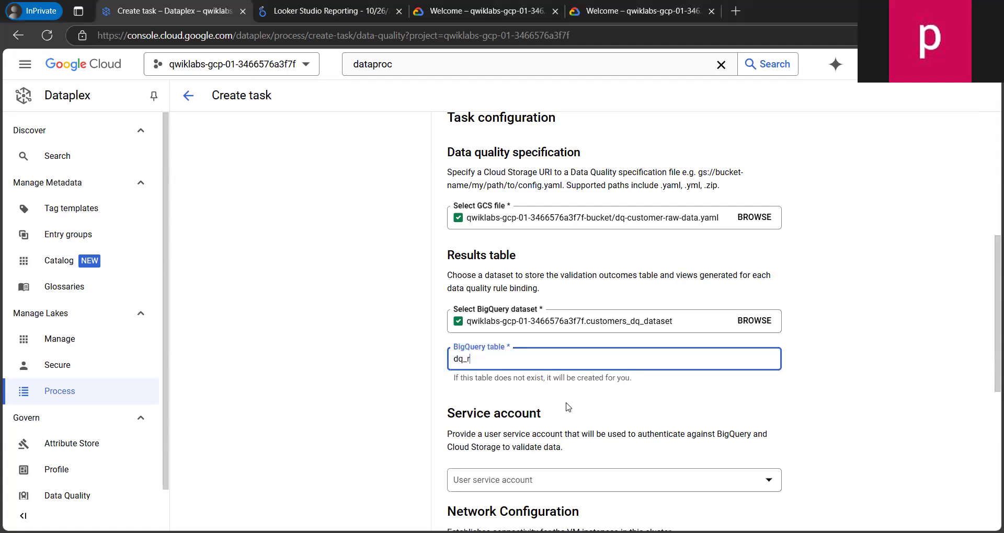
{"action": "type", "text": "esults"}
{"action": "left_click", "coordinate": [818, 460]}
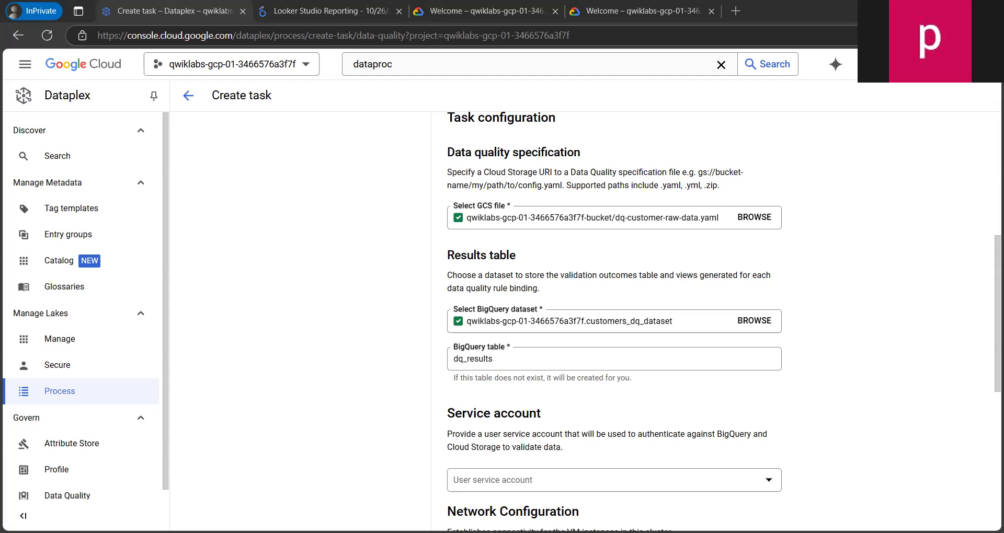
{"action": "key", "text": "Tab"}
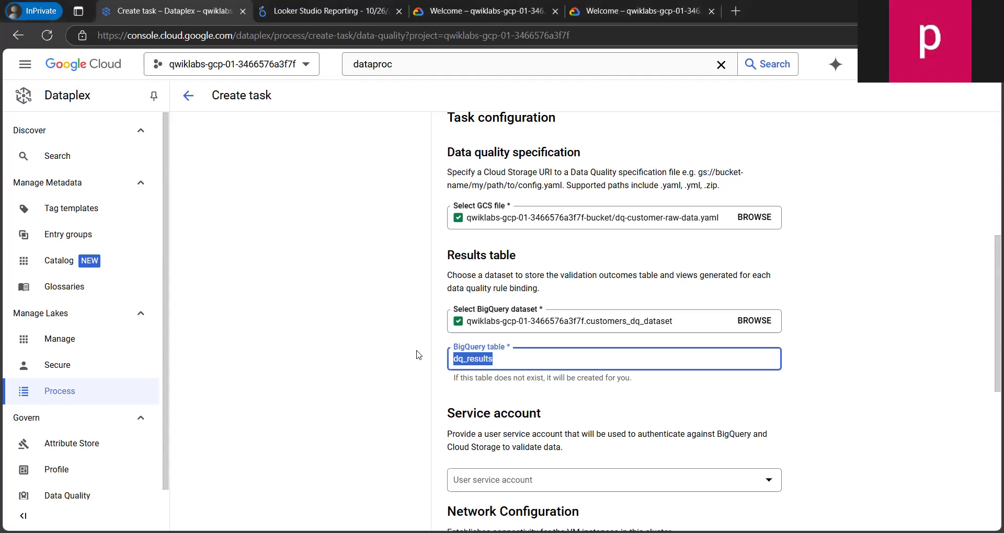
{"action": "key", "text": "End"}
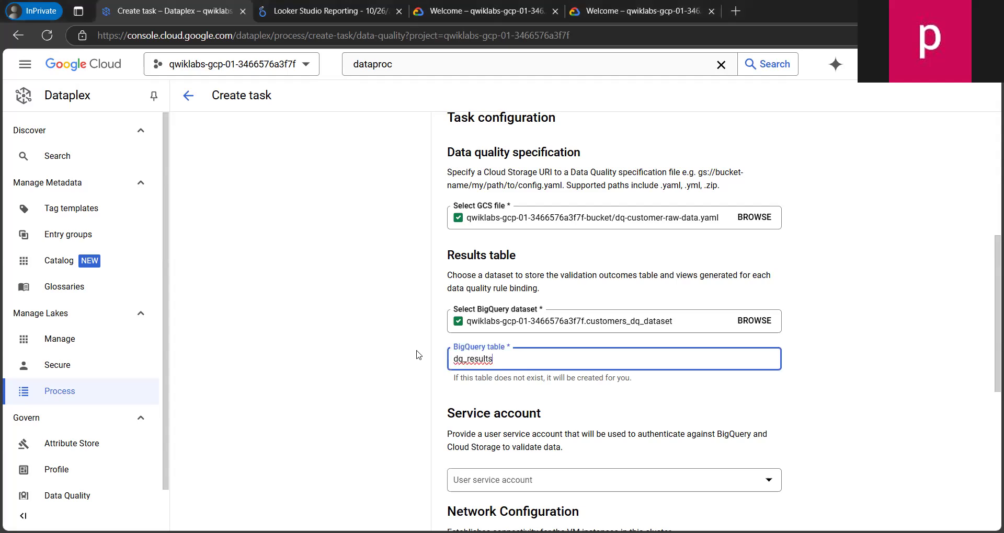
{"action": "left_click", "coordinate": [790, 405]}
Choose the Compute Engine default service account as the user service account and continue to the task schedule.
{"action": "scroll", "coordinate": [789, 405], "scroll_direction": "down", "scroll_amount": 2}
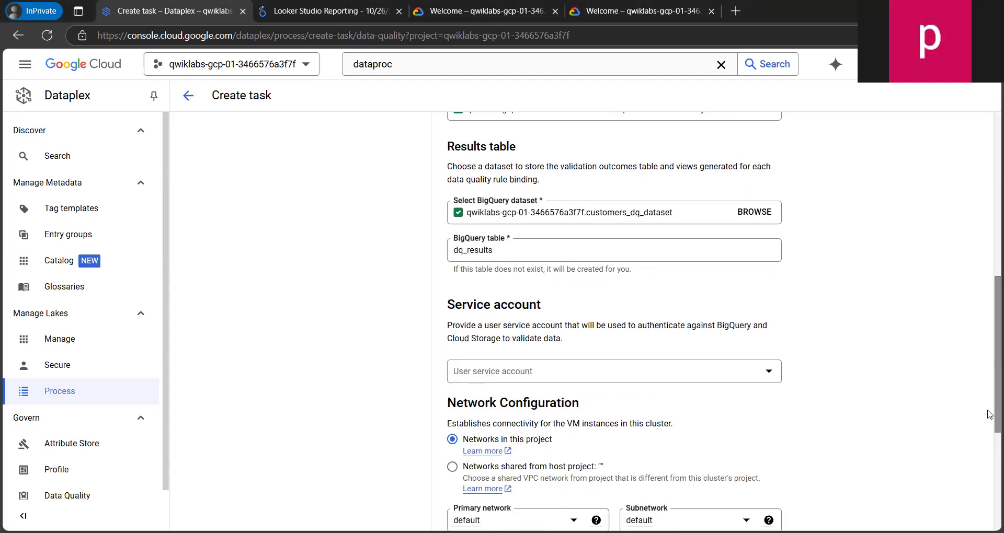
{"action": "left_click", "coordinate": [773, 374]}
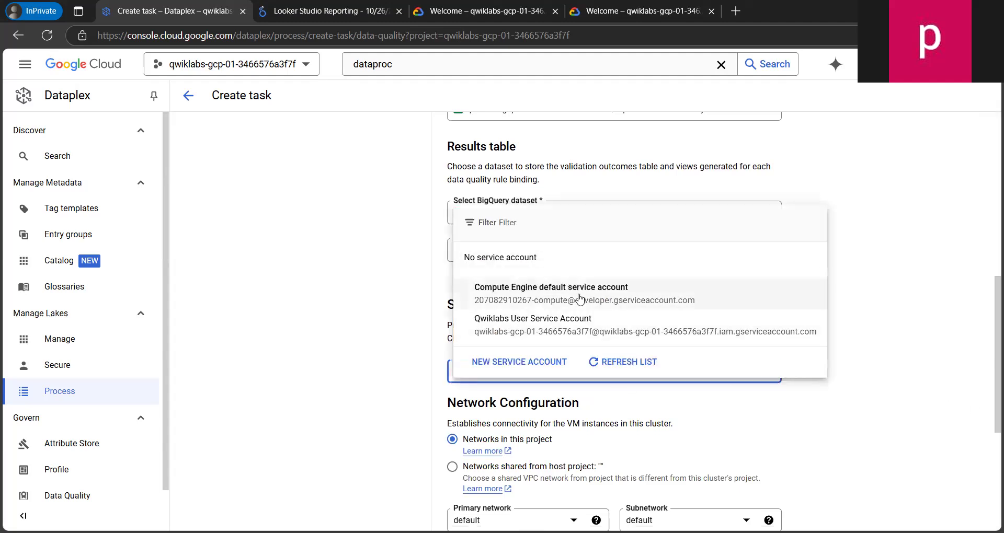
{"action": "left_click", "coordinate": [579, 292]}
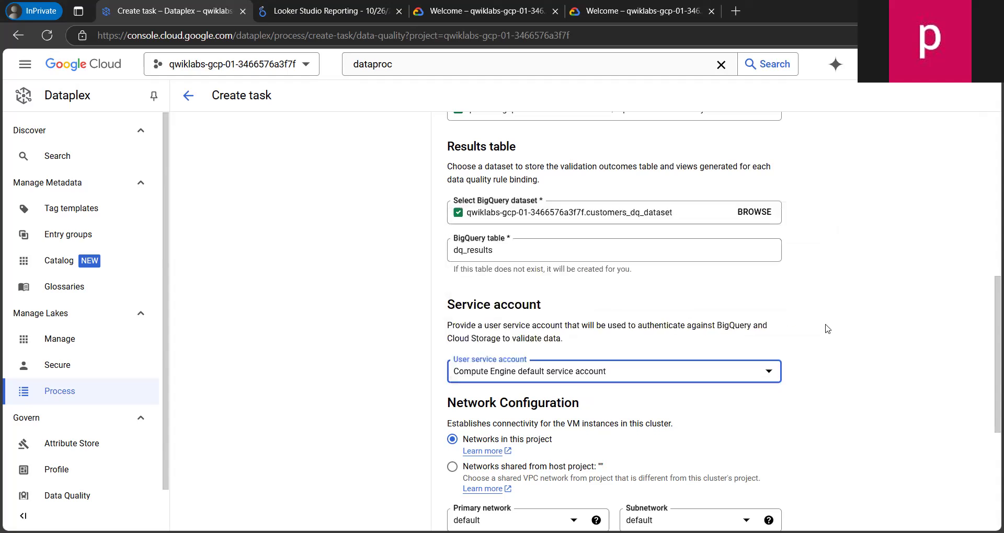
{"action": "scroll", "coordinate": [830, 329], "scroll_direction": "down", "scroll_amount": 2}
{"action": "left_click", "coordinate": [830, 328]}
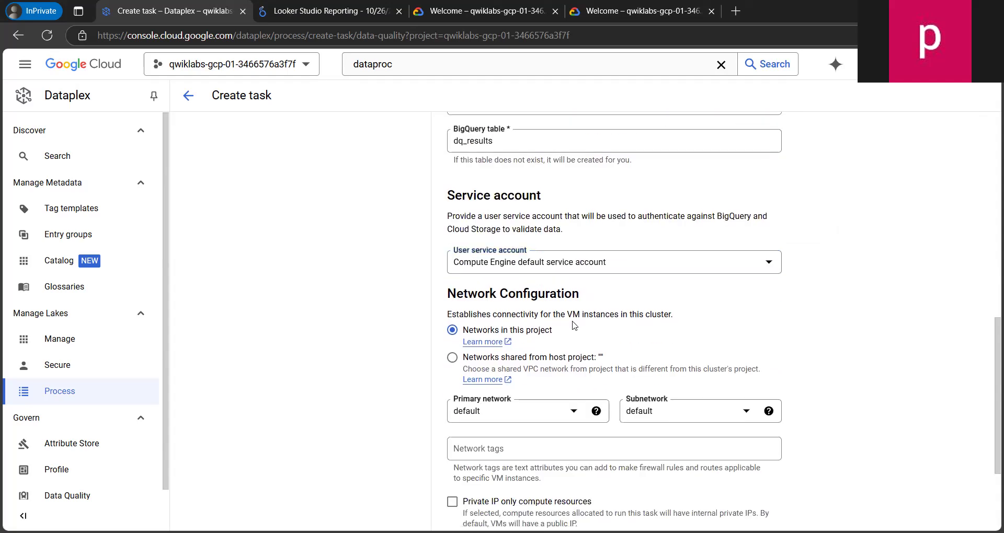
{"action": "scroll", "coordinate": [575, 339], "scroll_direction": "down", "scroll_amount": 2}
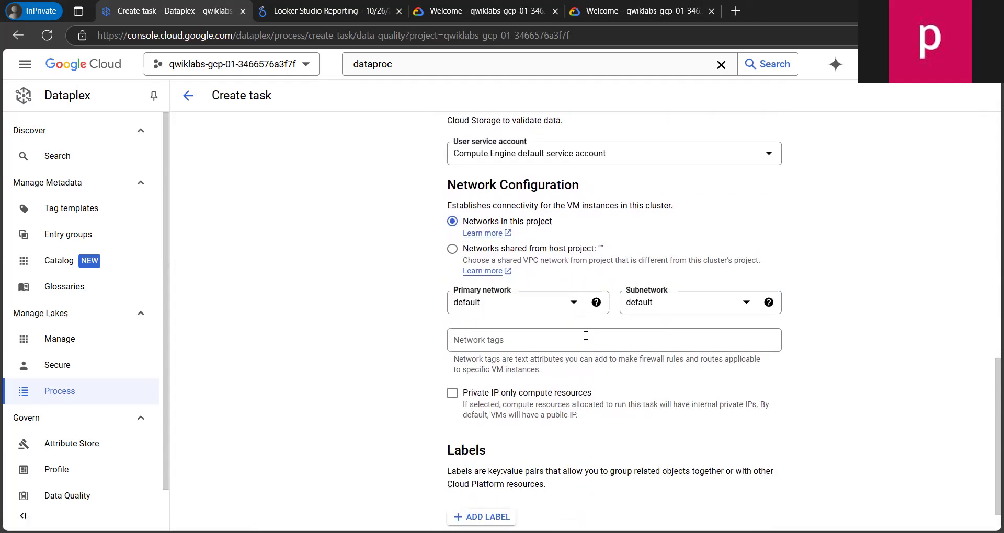
{"action": "scroll", "coordinate": [753, 321], "scroll_direction": "down", "scroll_amount": 1}
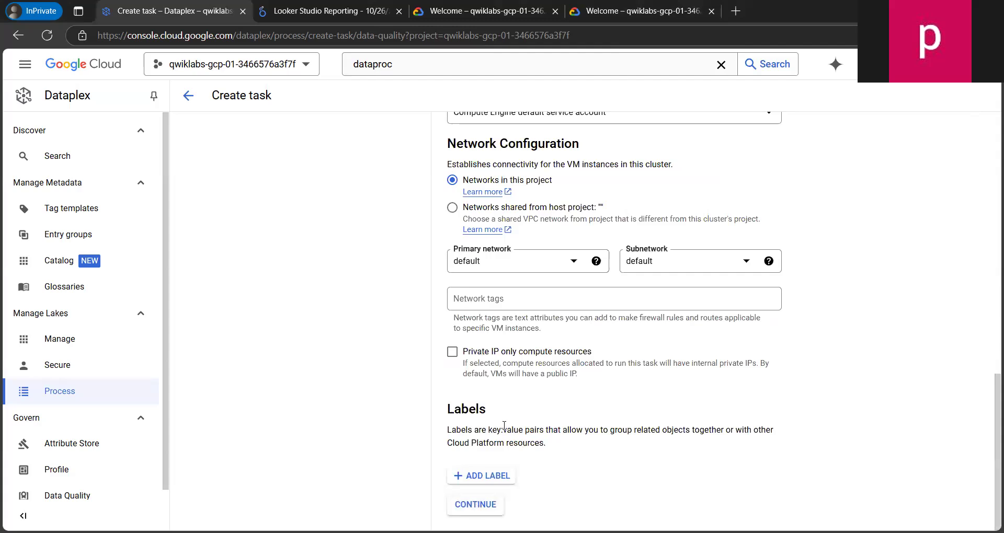
{"action": "left_click", "coordinate": [487, 506]}
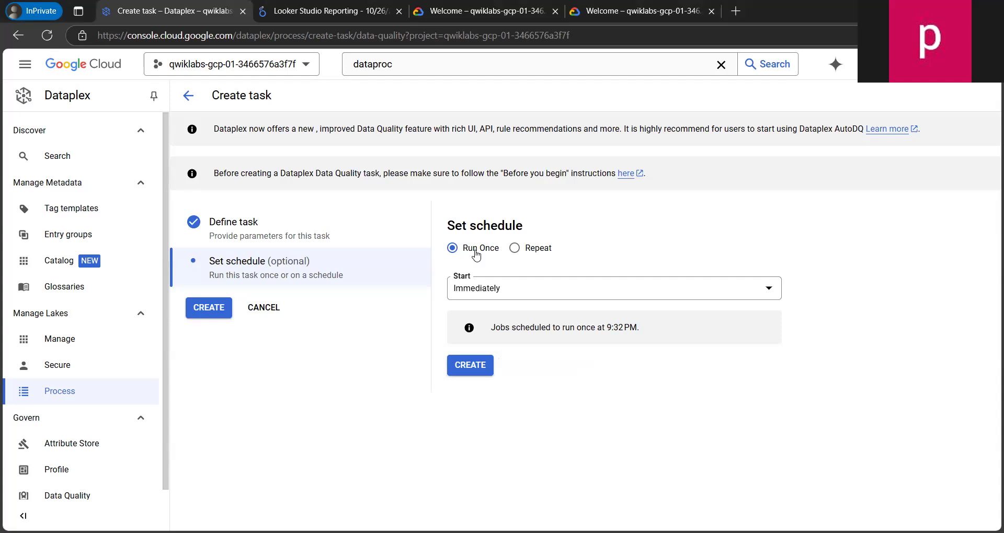
Set the task schedule to Run Once with an immediate start and create the data quality task.
{"action": "left_click", "coordinate": [557, 292]}
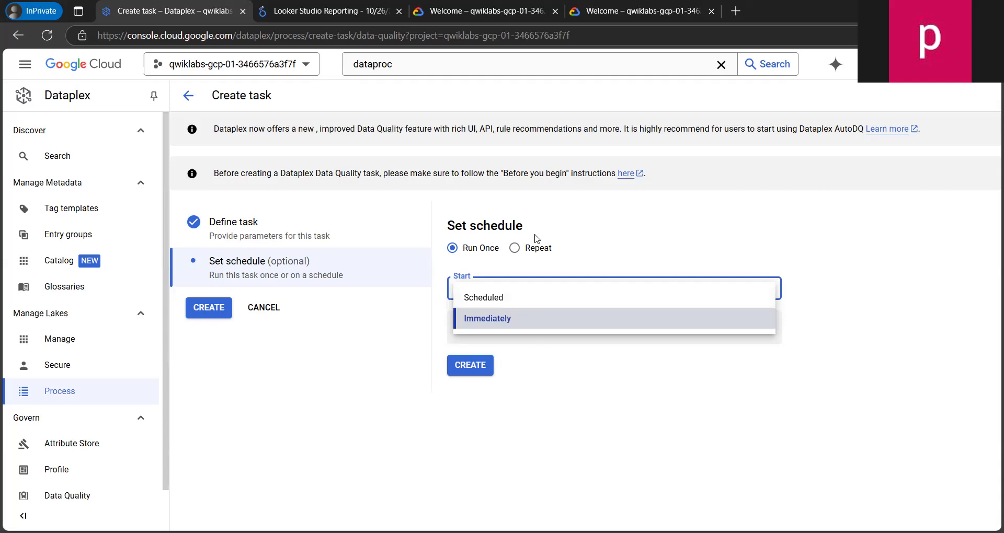
{"action": "left_click", "coordinate": [527, 395]}
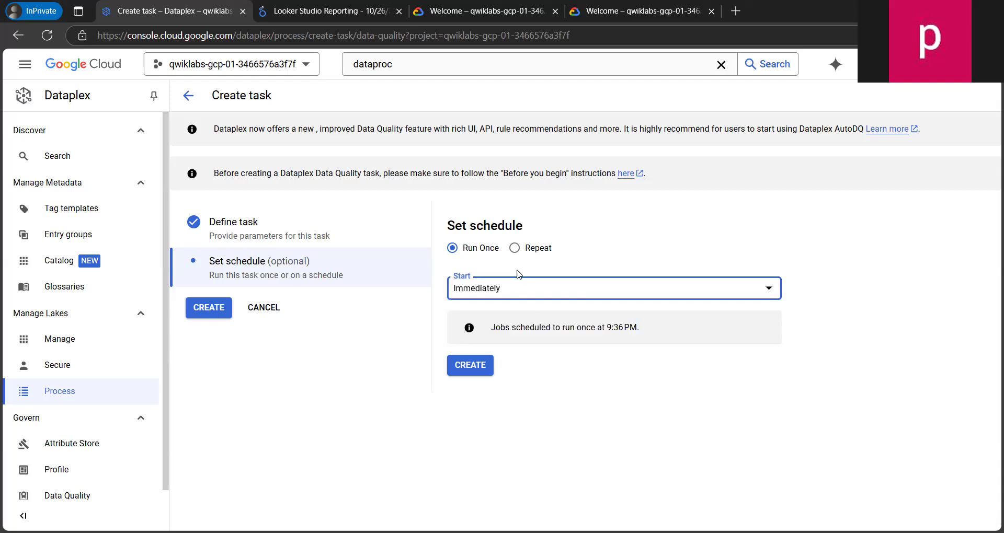
{"action": "left_click", "coordinate": [515, 249]}
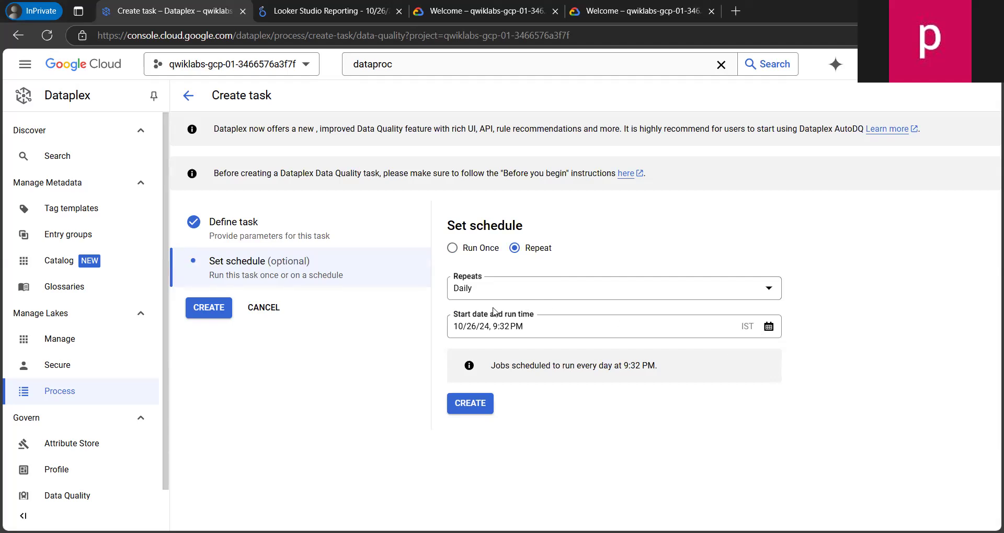
{"action": "left_click", "coordinate": [453, 248]}
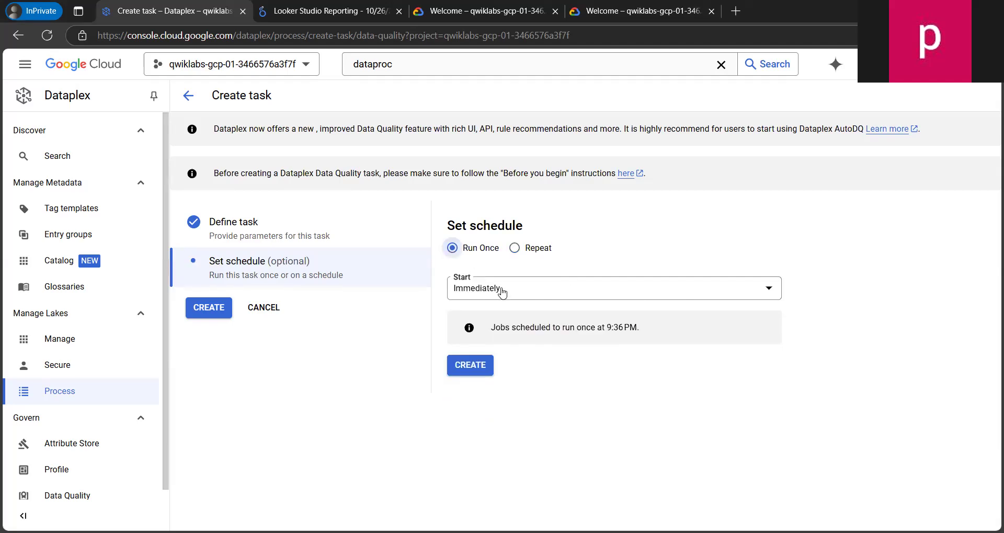
{"action": "left_click", "coordinate": [474, 375]}
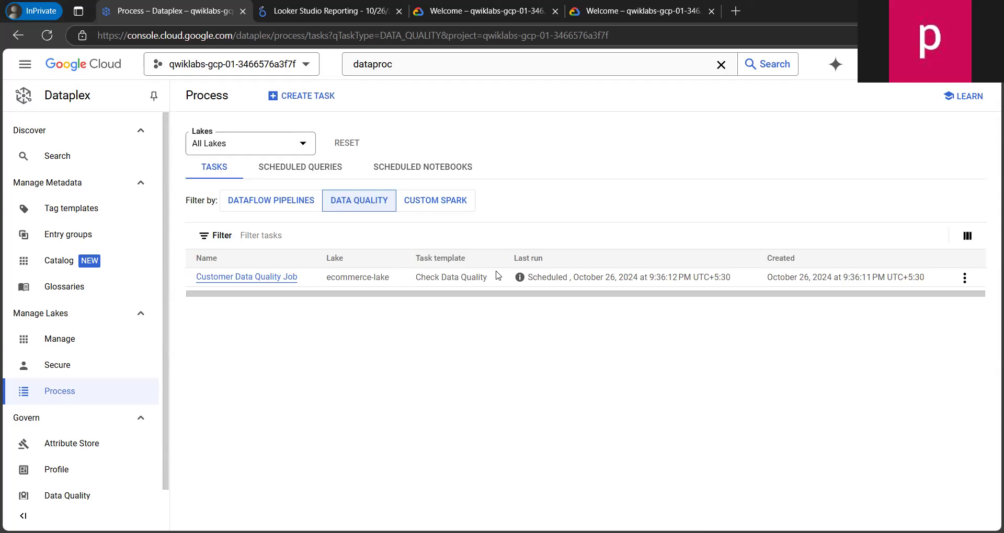
Close the two extra Google Cloud Welcome pages.
{"action": "left_click", "coordinate": [676, 9]}
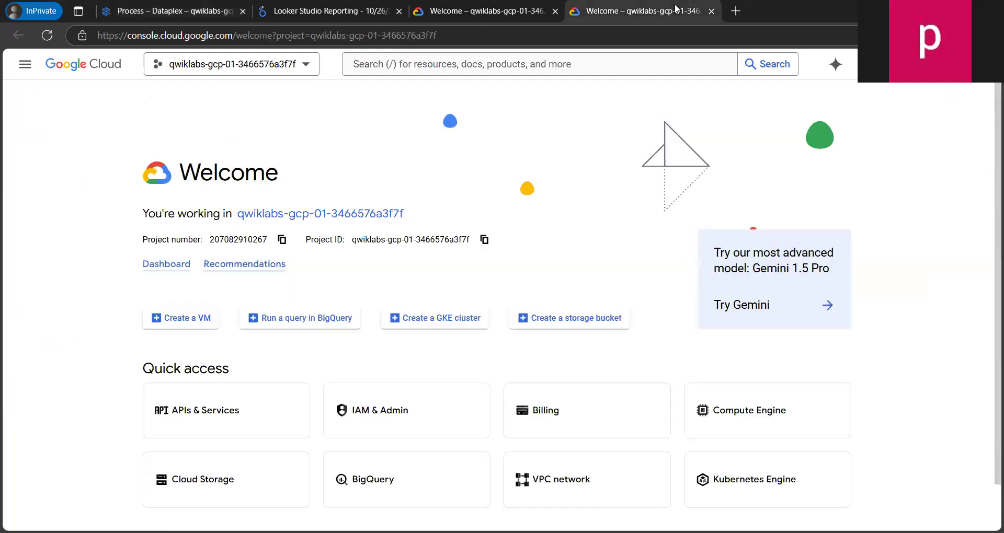
{"action": "left_click", "coordinate": [482, 11]}
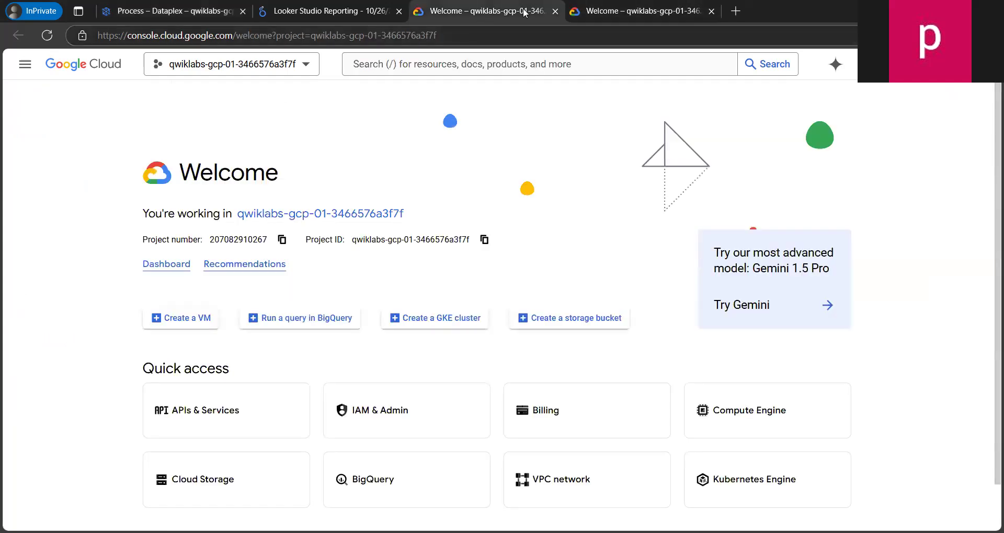
{"action": "left_click", "coordinate": [555, 12]}
{"action": "left_click", "coordinate": [556, 12]}
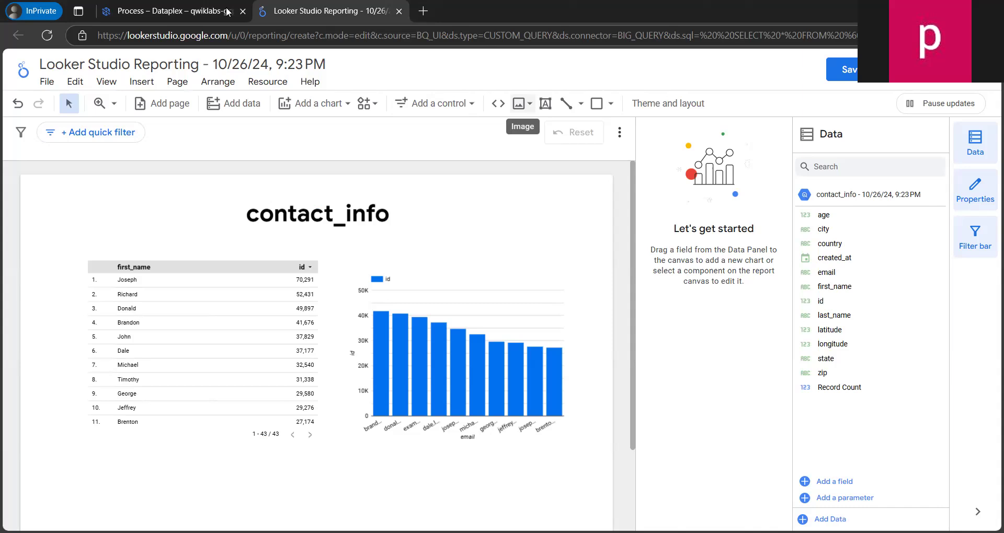
Return to the Dataplex task list and view the scheduled queries and scheduled notebooks.
{"action": "left_click", "coordinate": [209, 10]}
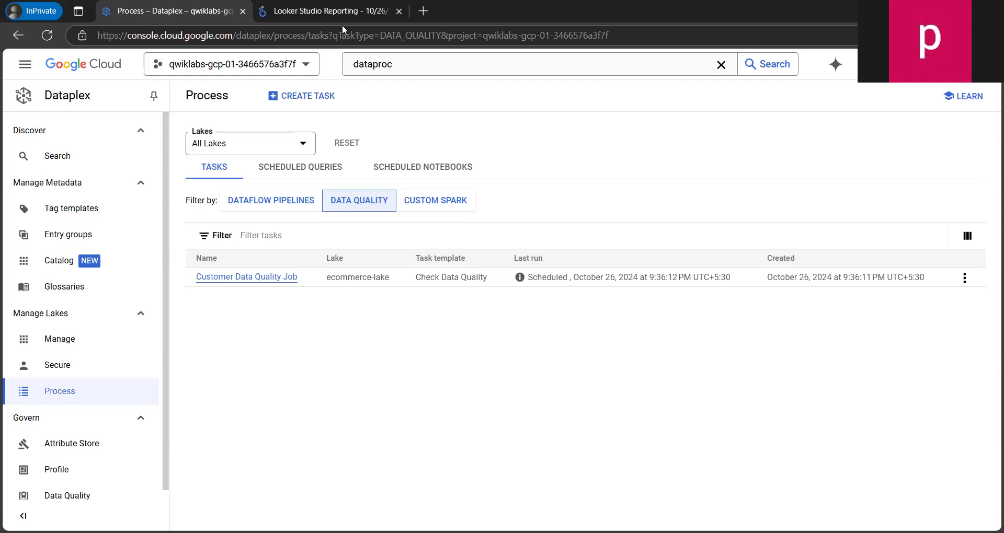
{"action": "left_click", "coordinate": [300, 166]}
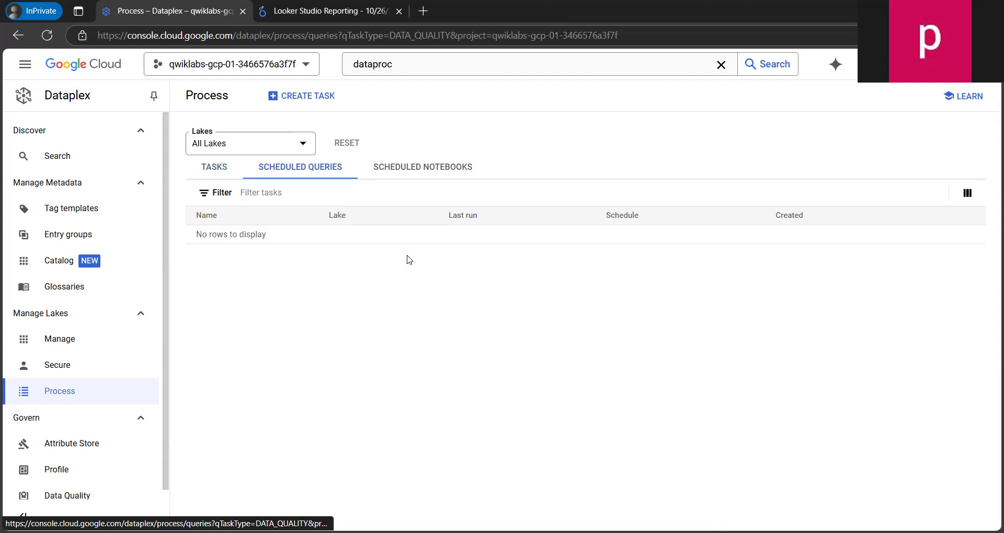
{"action": "left_click", "coordinate": [460, 168]}
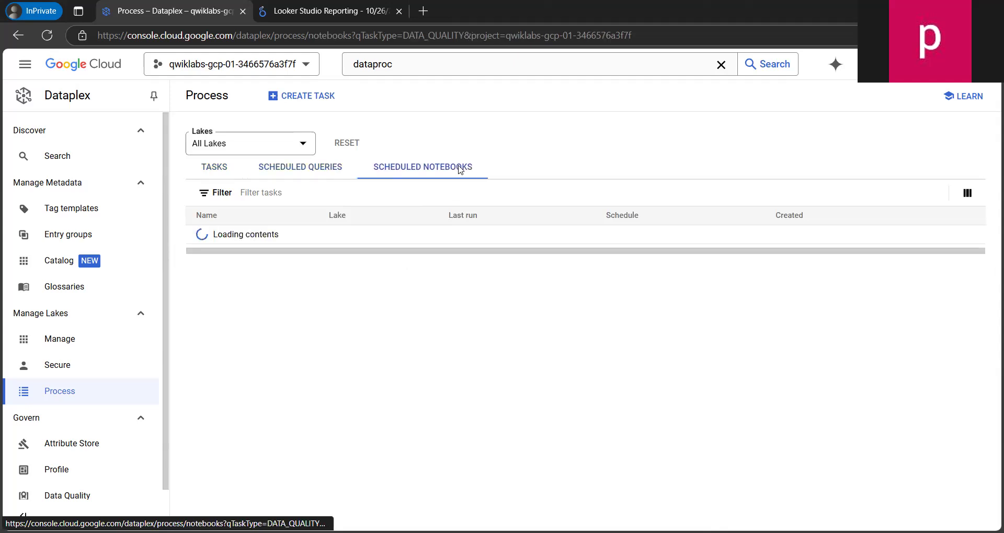
Go through the Dataplex tasks filtered by Dataflow pipelines and custom Spark, ending on the data quality tasks.
{"action": "left_click", "coordinate": [215, 174]}
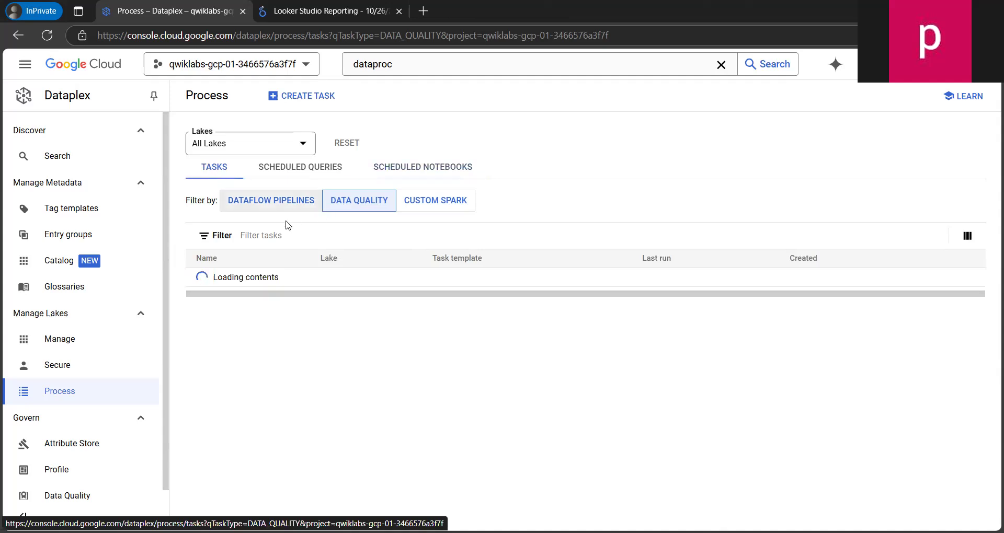
{"action": "left_click", "coordinate": [305, 210]}
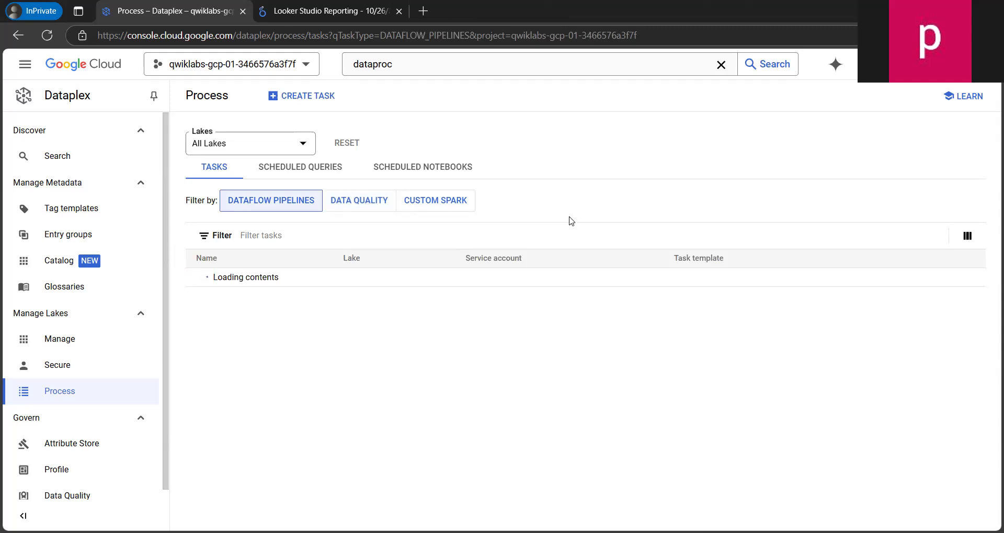
{"action": "left_click", "coordinate": [366, 207]}
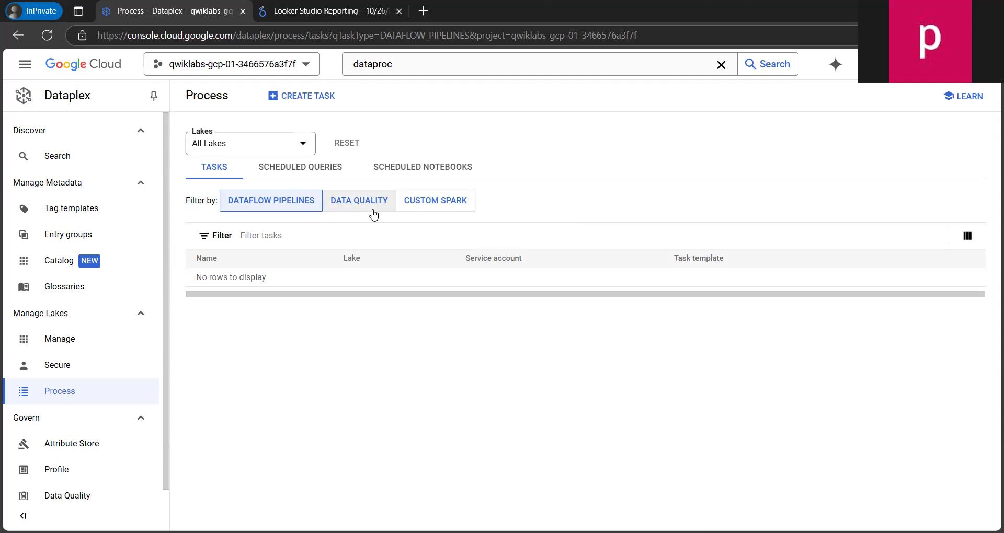
{"action": "left_click", "coordinate": [434, 210]}
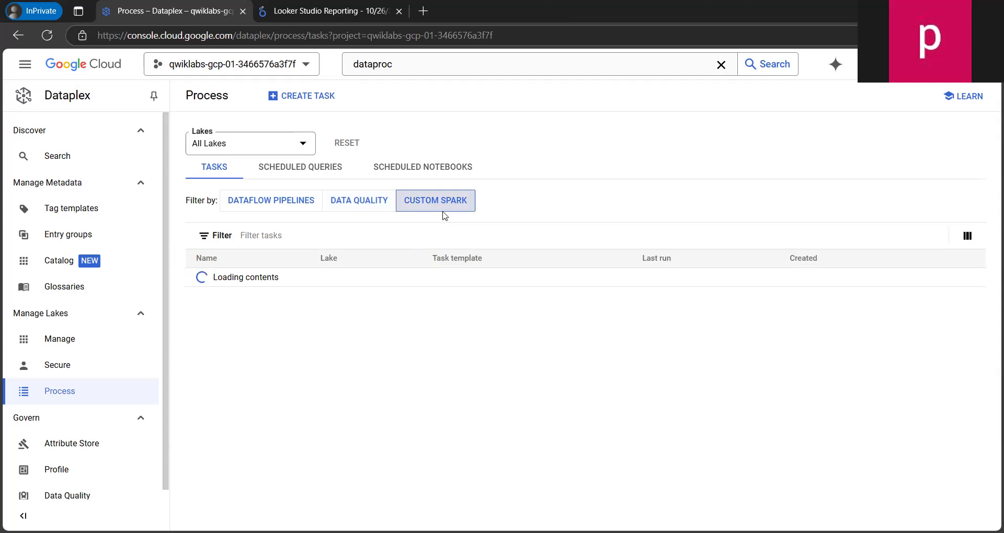
{"action": "left_click", "coordinate": [361, 201]}
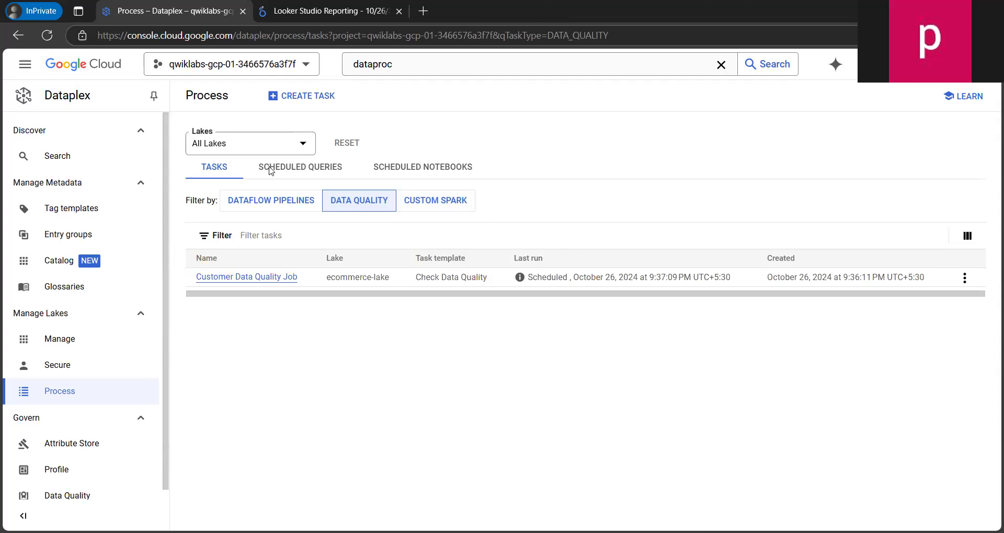
Open the Customer Data Quality Job and its job run to check the Dataproc batch status.
{"action": "left_click", "coordinate": [262, 285]}
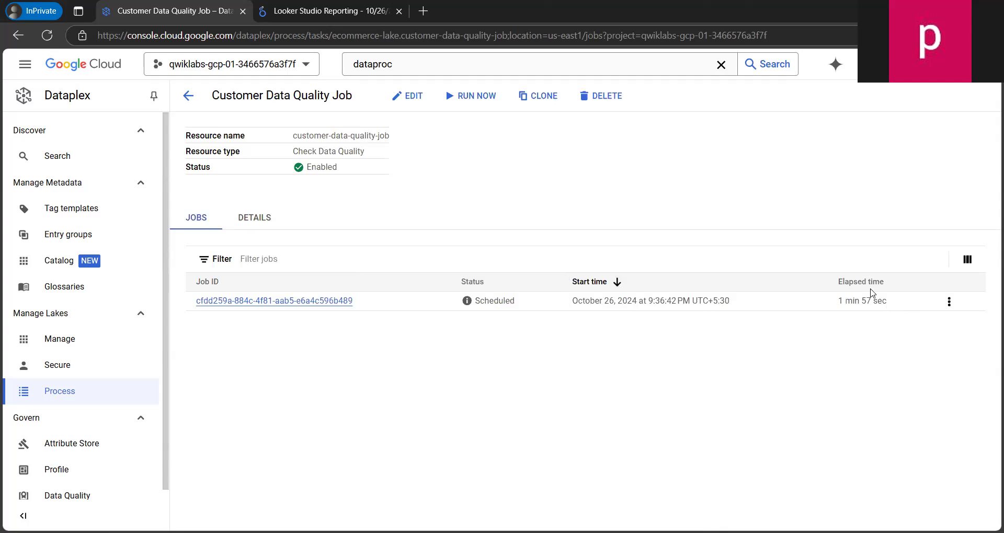
{"action": "left_click", "coordinate": [949, 303]}
{"action": "left_click", "coordinate": [314, 301]}
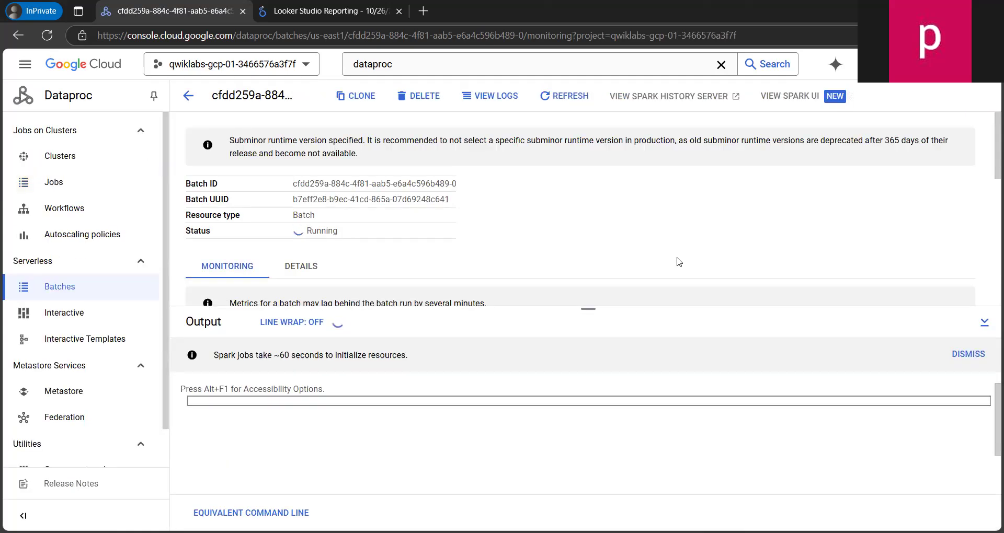
{"action": "mouse_move", "coordinate": [301, 239]}
{"action": "left_mouse_down"}
{"action": "mouse_move", "coordinate": [361, 241]}
{"action": "mouse_move", "coordinate": [301, 235]}
{"action": "left_mouse_up"}
{"action": "left_click", "coordinate": [353, 260]}
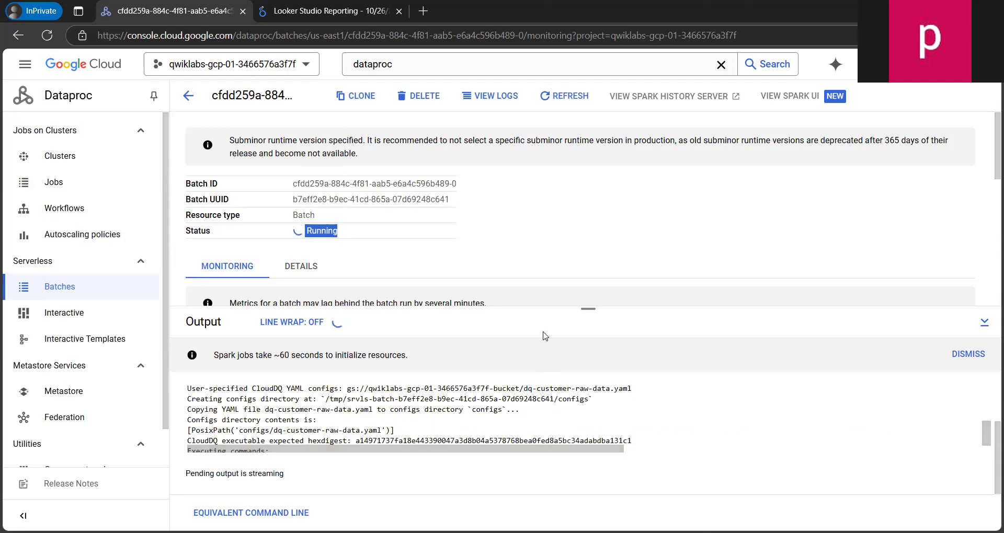
Enlarge the batch's output area, read through the execution log, and shrink the area again.
{"action": "left_click_drag", "start_coordinate": [588, 309], "coordinate": [590, 184]}
{"action": "scroll", "coordinate": [366, 387], "scroll_direction": "down", "scroll_amount": 10}
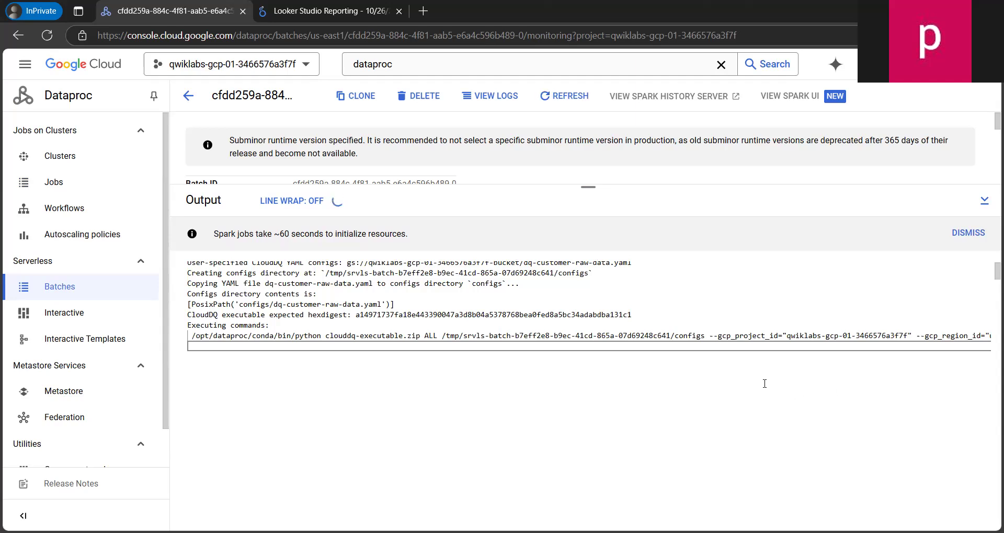
{"action": "scroll", "coordinate": [690, 340], "scroll_direction": "up", "scroll_amount": 2}
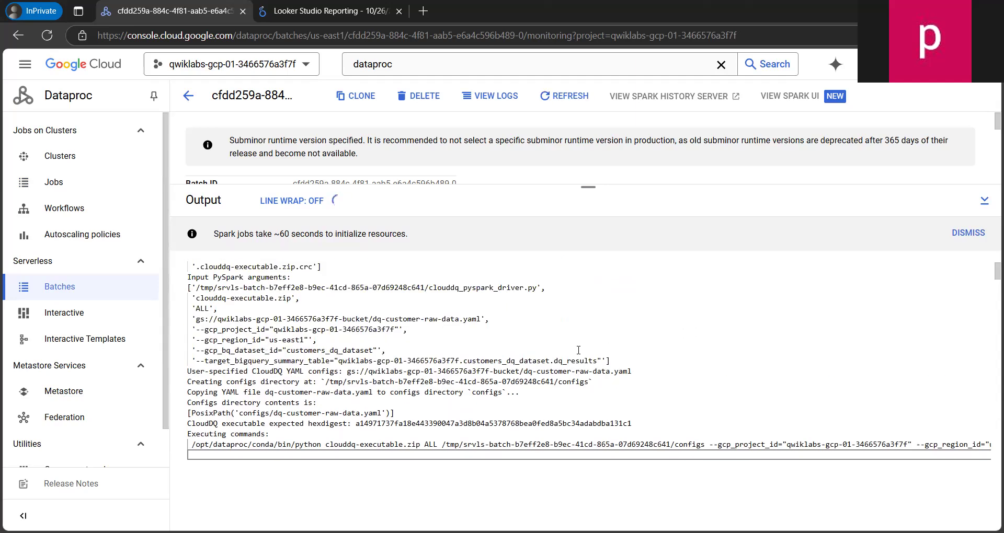
{"action": "scroll", "coordinate": [579, 350], "scroll_direction": "up", "scroll_amount": 6}
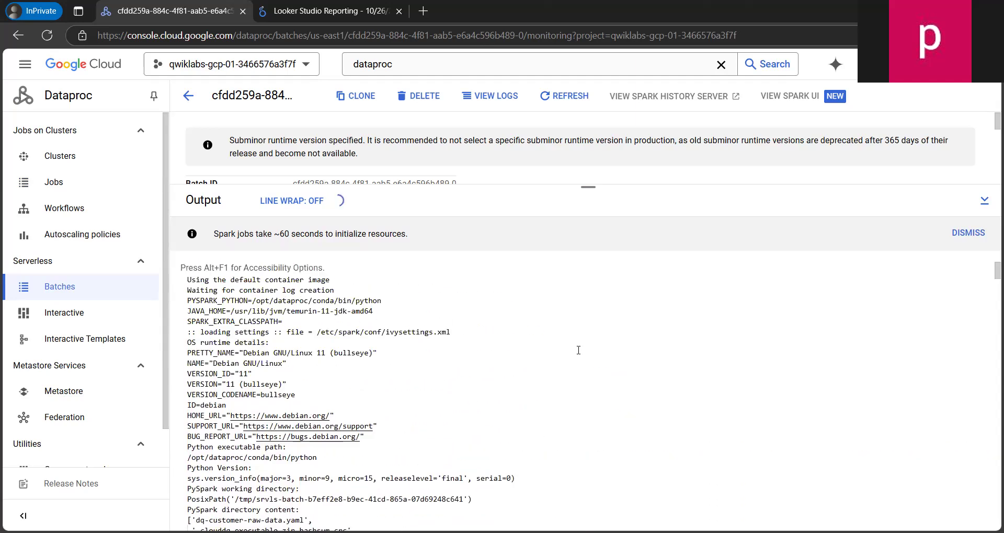
{"action": "scroll", "coordinate": [578, 350], "scroll_direction": "down", "scroll_amount": 4}
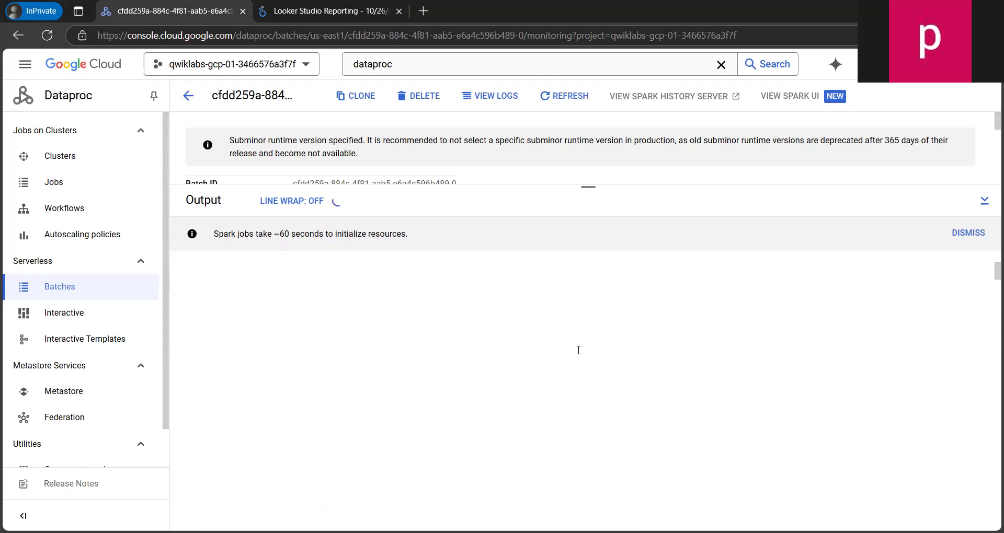
{"action": "scroll", "coordinate": [578, 350], "scroll_direction": "up", "scroll_amount": 5}
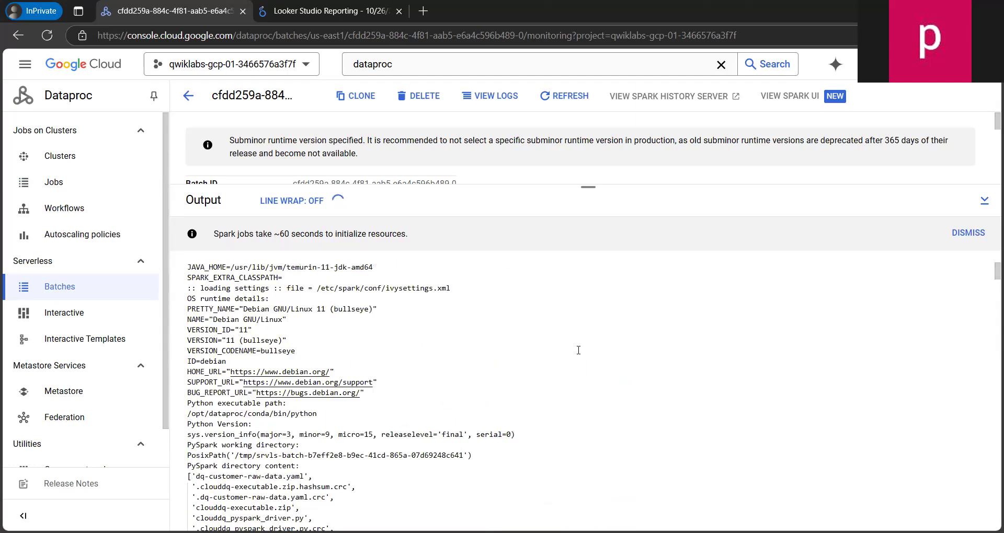
{"action": "left_click_drag", "start_coordinate": [589, 183], "coordinate": [586, 439]}
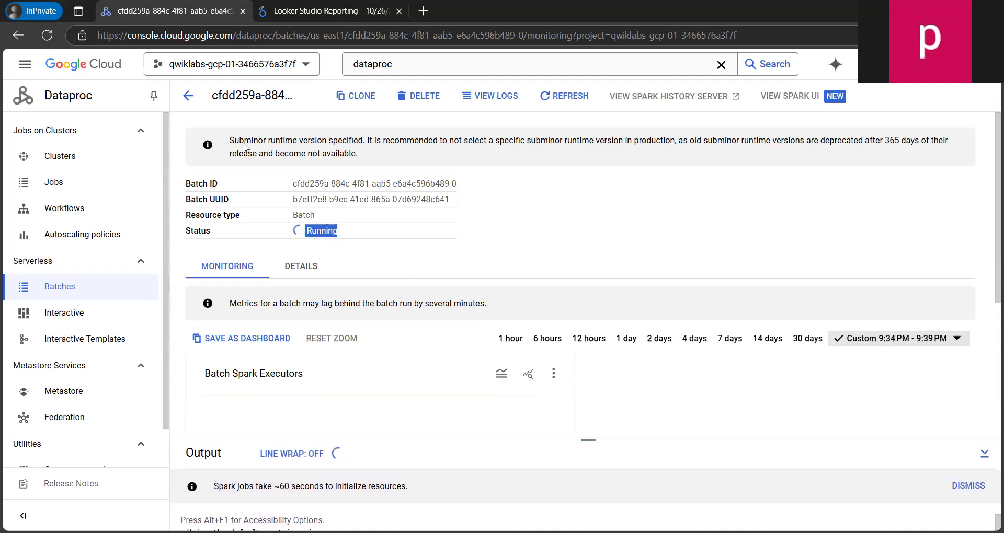
Look over the Dataproc serverless batches list and the cluster jobs page.
{"action": "left_click", "coordinate": [188, 96]}
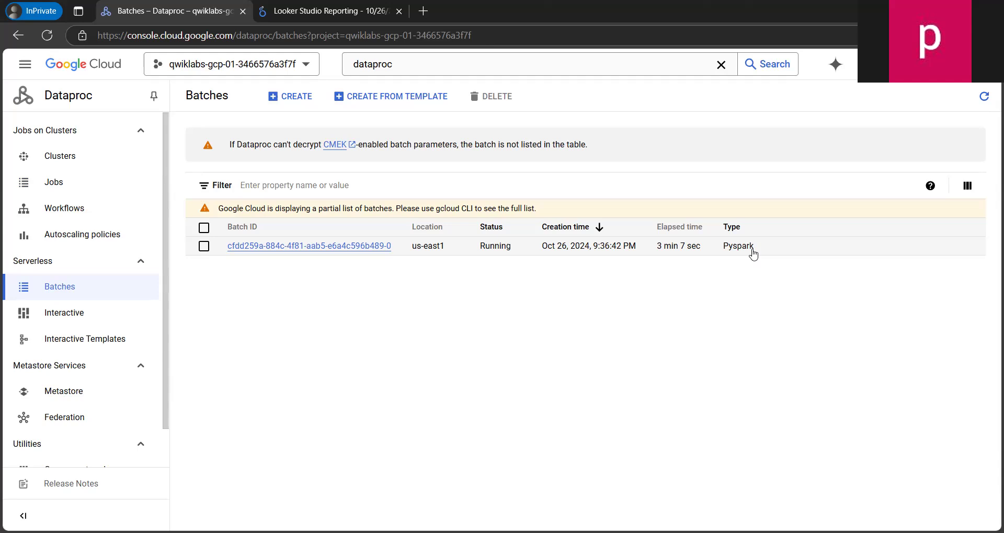
{"action": "left_click", "coordinate": [71, 285]}
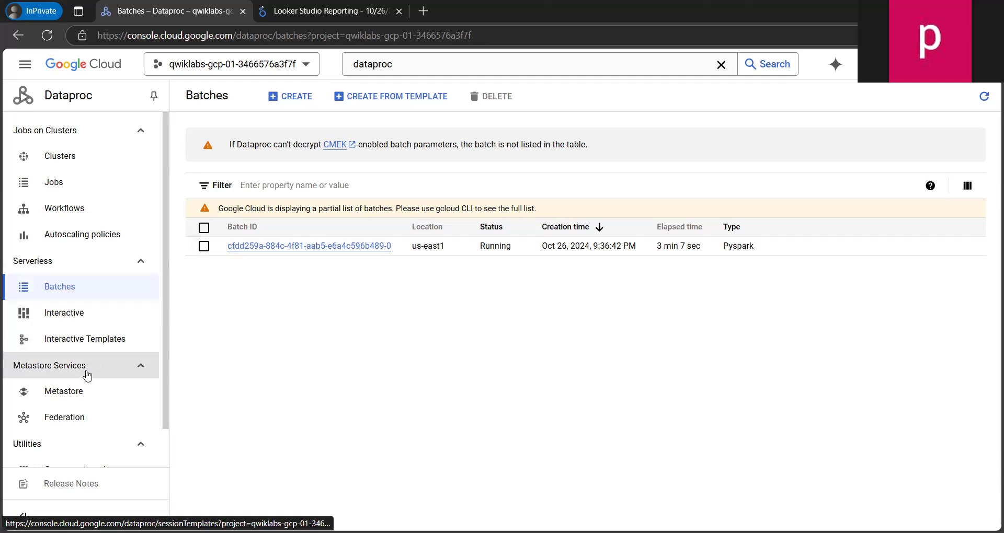
{"action": "scroll", "coordinate": [85, 400], "scroll_direction": "down", "scroll_amount": 2}
{"action": "scroll", "coordinate": [85, 402], "scroll_direction": "up", "scroll_amount": 2}
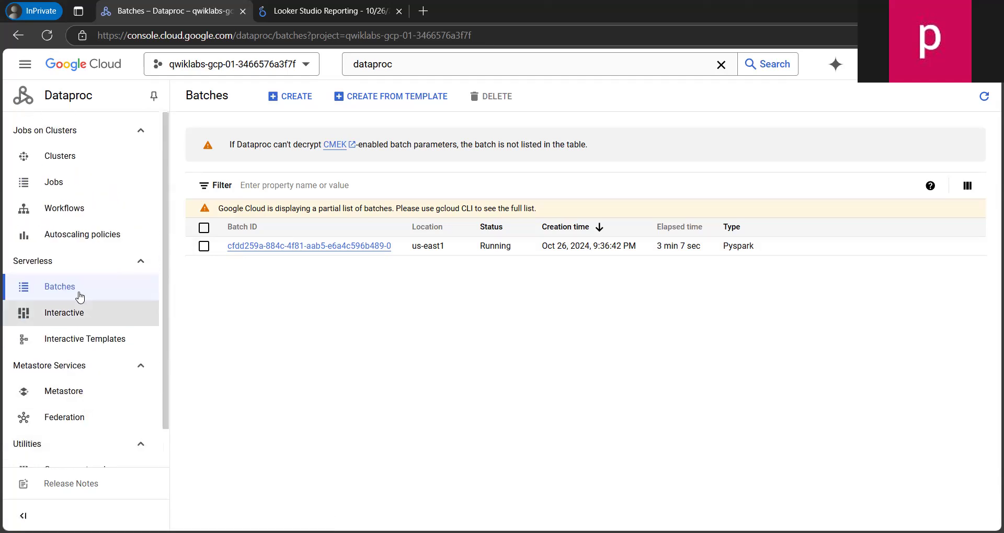
{"action": "left_click", "coordinate": [118, 190]}
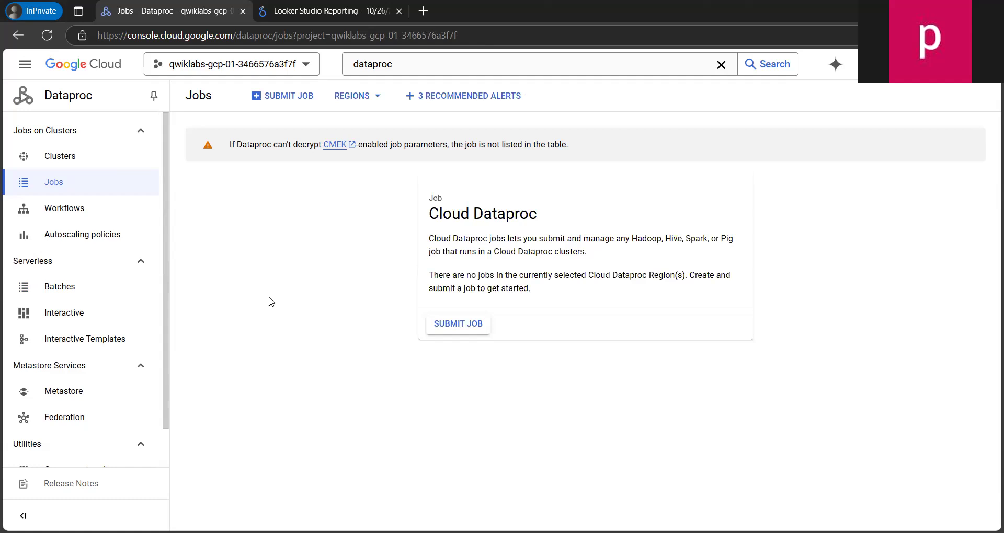
{"action": "left_click", "coordinate": [76, 157]}
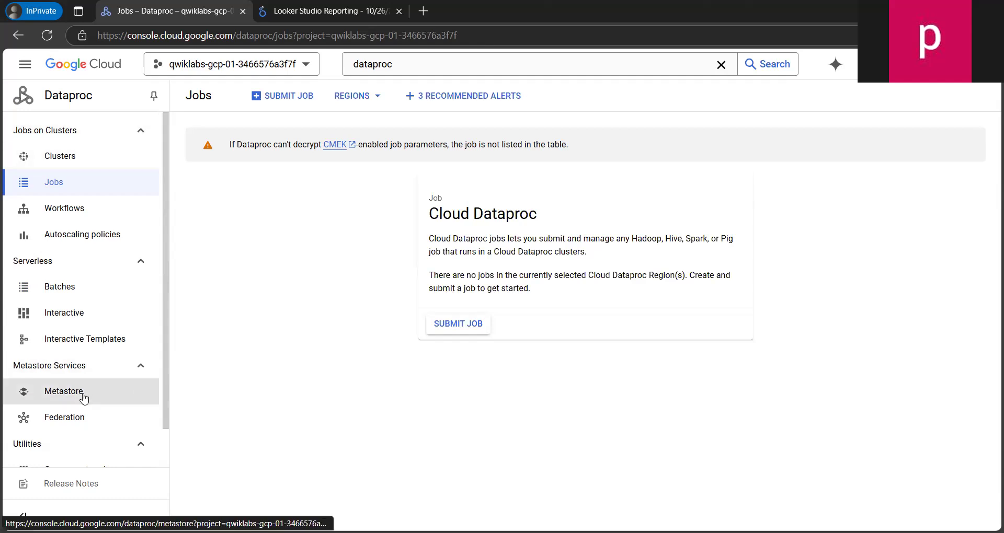
{"action": "scroll", "coordinate": [82, 398], "scroll_direction": "down", "scroll_amount": 2}
{"action": "scroll", "coordinate": [80, 371], "scroll_direction": "up", "scroll_amount": 2}
{"action": "scroll", "coordinate": [80, 371], "scroll_direction": "down", "scroll_amount": 2}
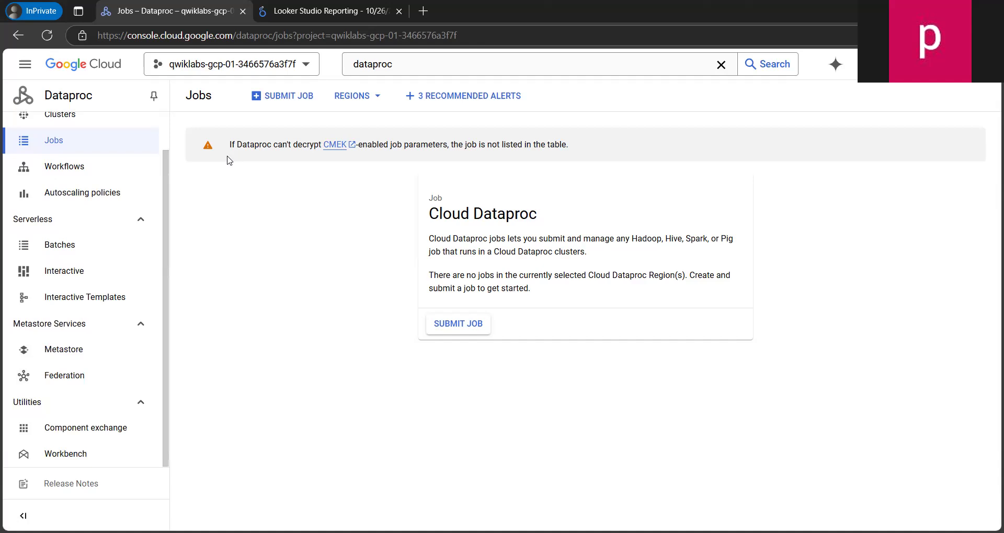
{"action": "scroll", "coordinate": [88, 129], "scroll_direction": "up", "scroll_amount": 2}
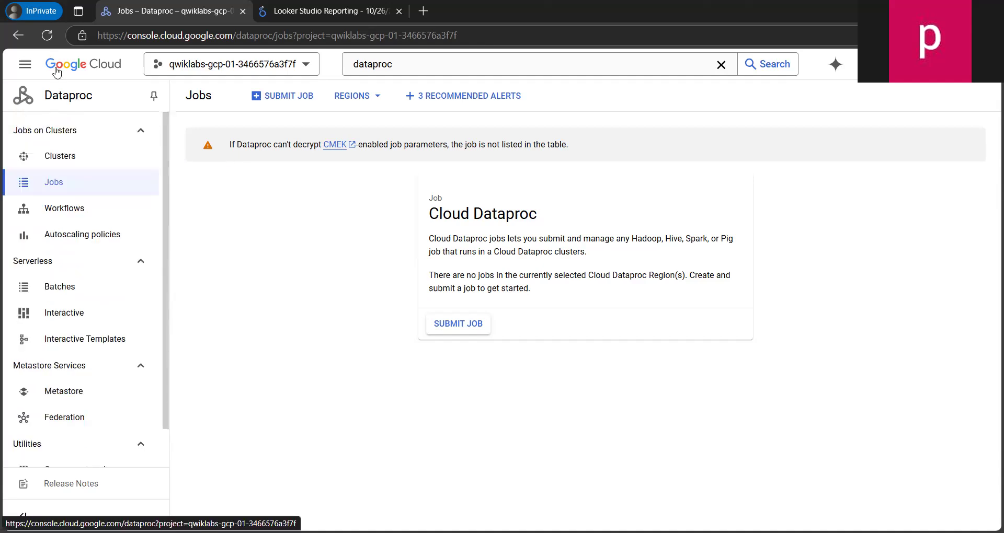
Return to the Customer Data Quality Job in Dataplex and check its last run in the data quality task list.
{"action": "left_click", "coordinate": [20, 37]}
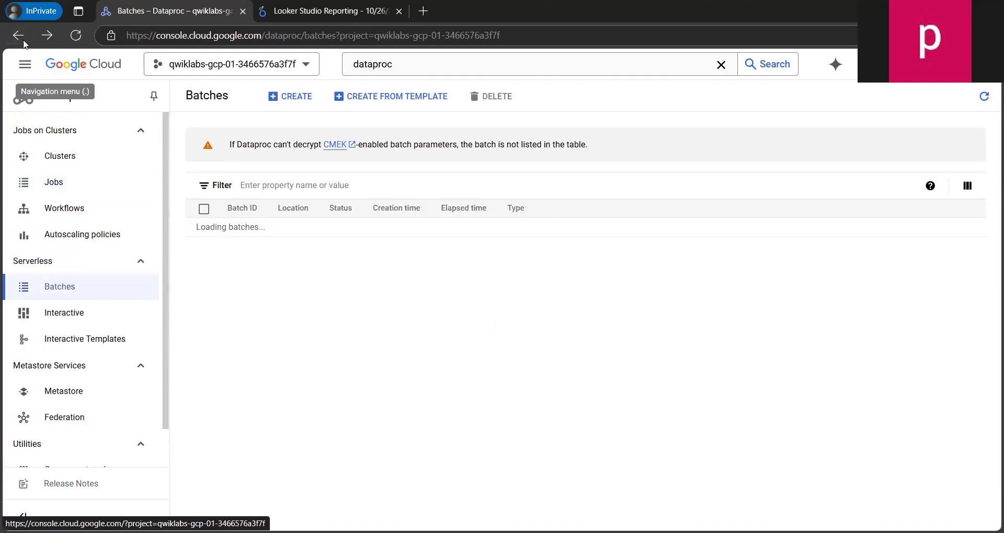
{"action": "left_click", "coordinate": [21, 38]}
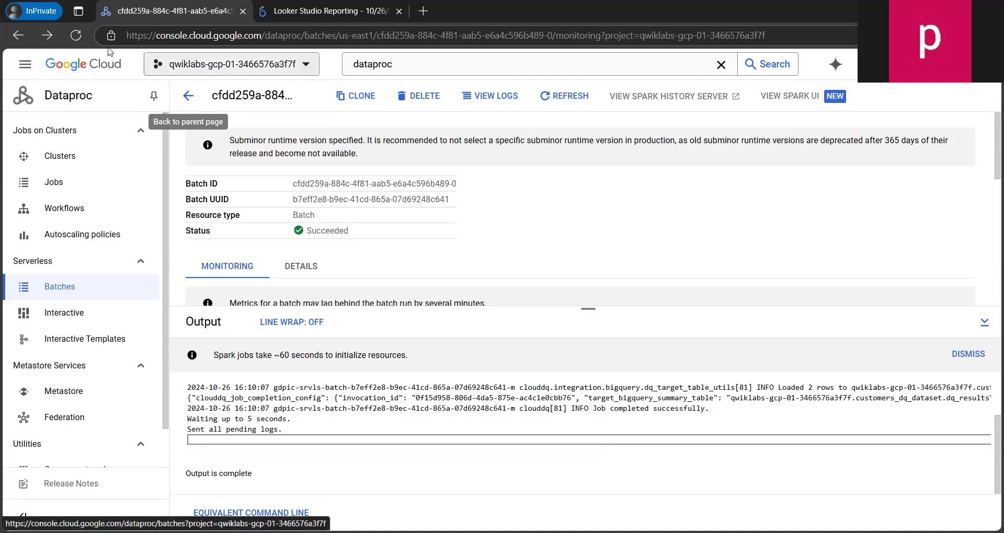
{"action": "left_click", "coordinate": [28, 36]}
{"action": "left_click", "coordinate": [28, 36]}
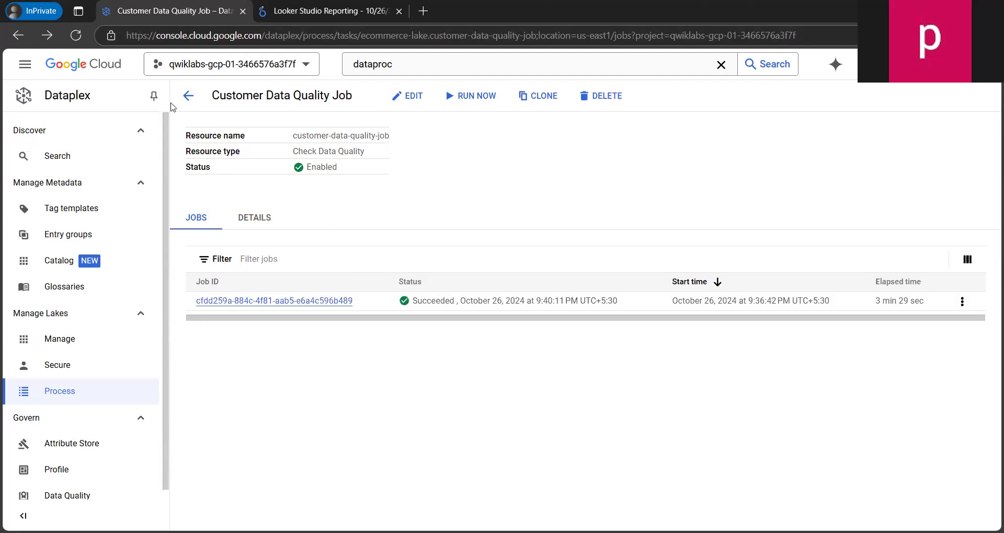
{"action": "left_click", "coordinate": [188, 95]}
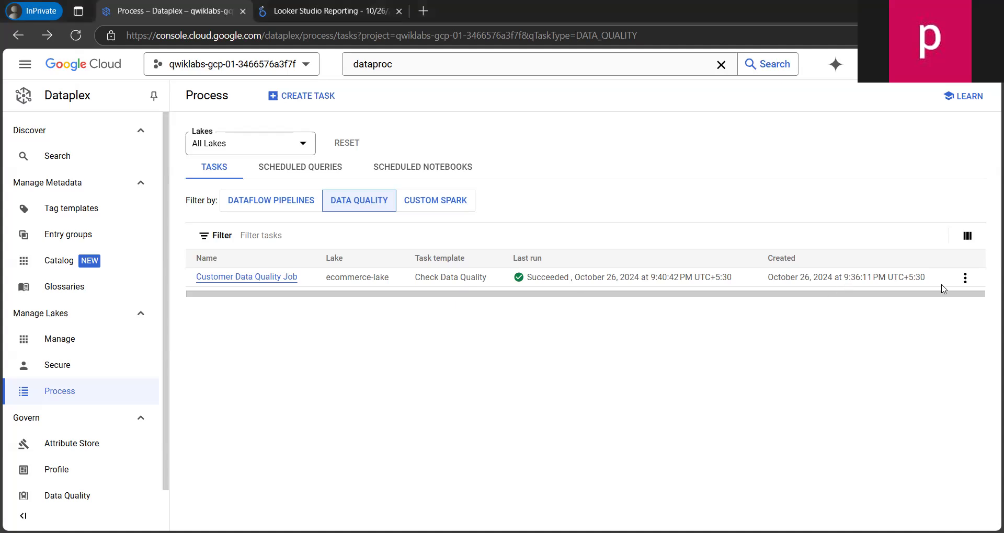
{"action": "left_click_drag", "start_coordinate": [941, 283], "coordinate": [208, 294]}
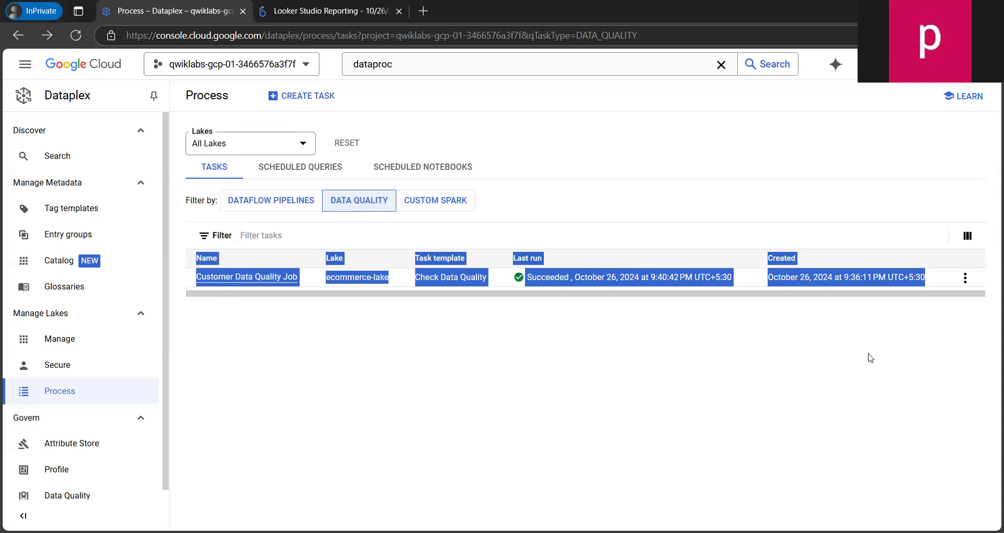
{"action": "left_click", "coordinate": [307, 284]}
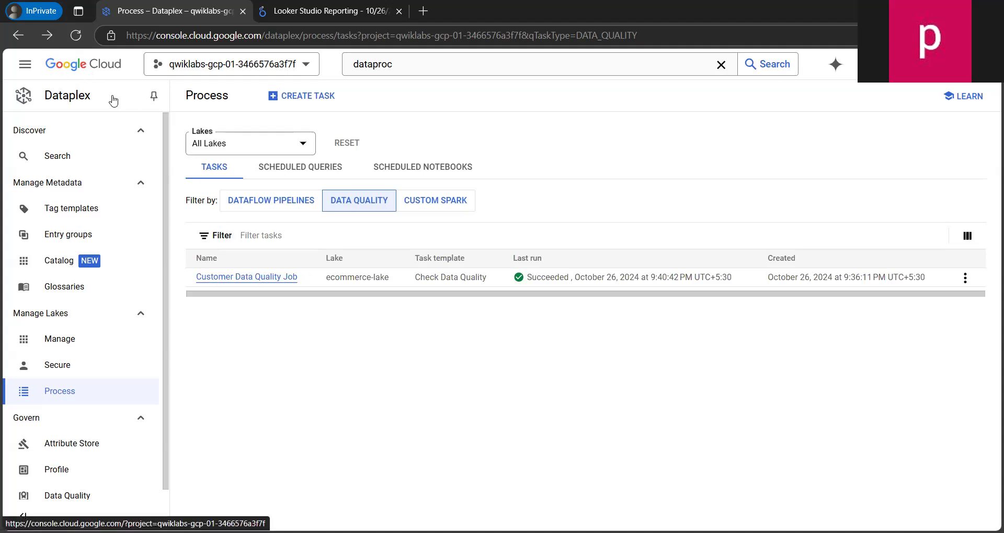
Switch to BigQuery and open the dq_results table in customers_dq_dataset.
{"action": "left_click", "coordinate": [85, 71]}
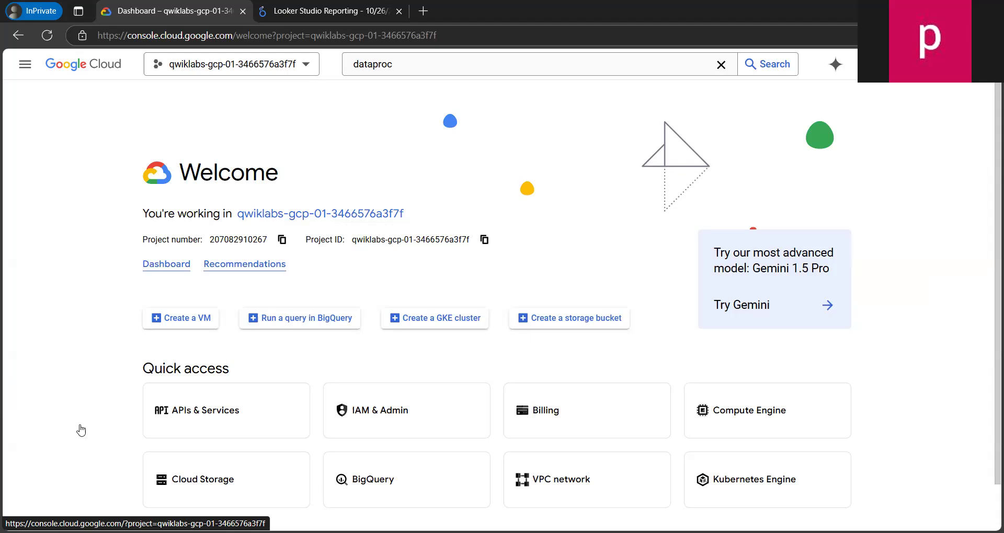
{"action": "left_click", "coordinate": [366, 480]}
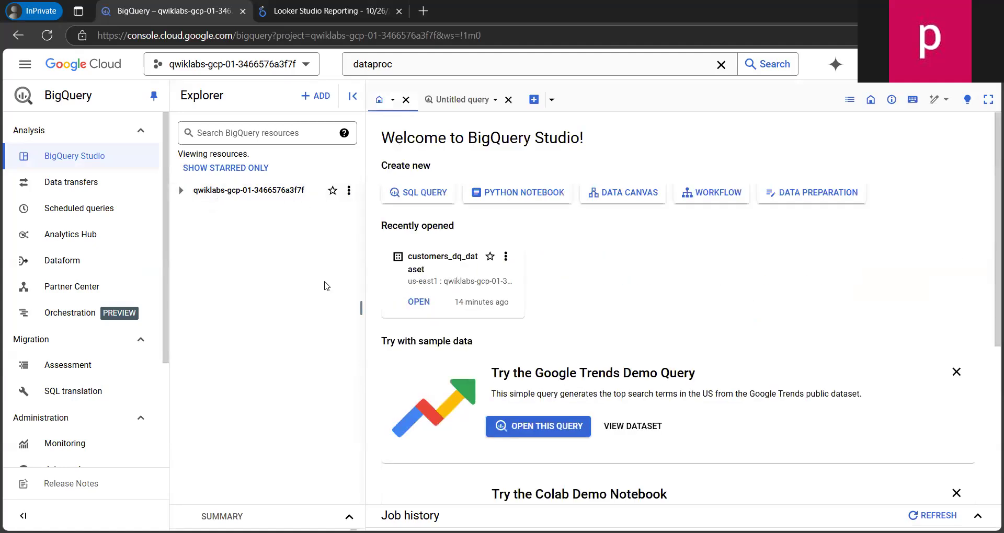
{"action": "left_click", "coordinate": [181, 190]}
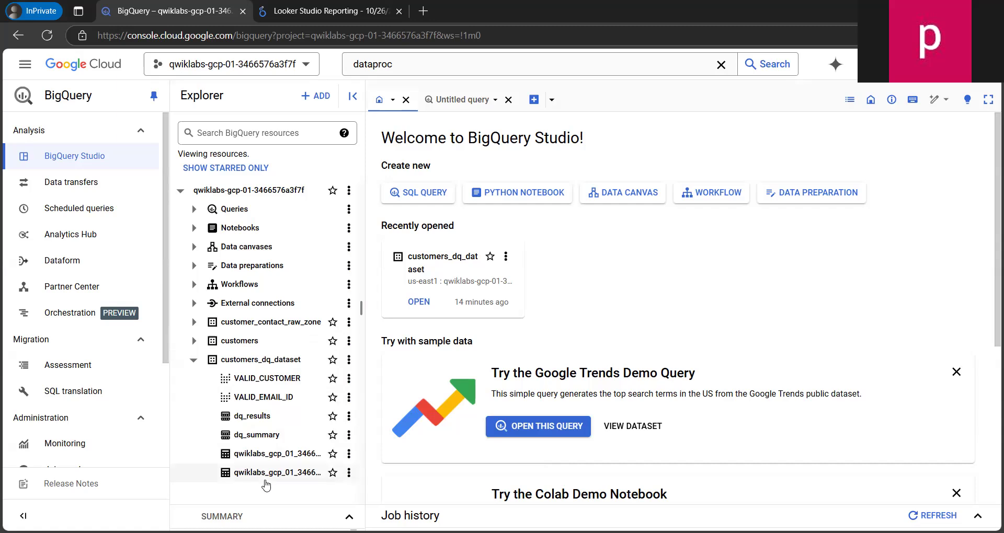
{"action": "left_click", "coordinate": [257, 417]}
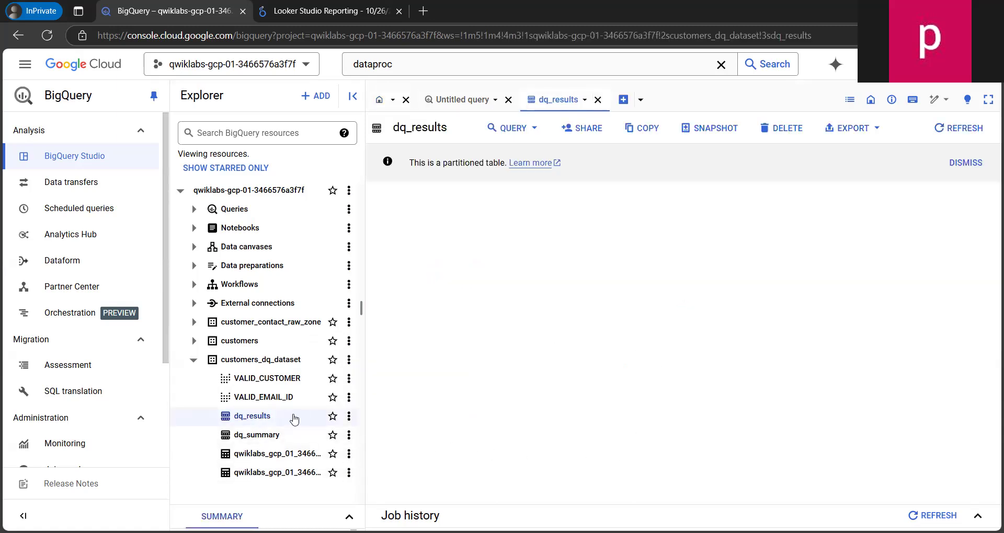
Review the dq_results schema and build a query on its failed_records_query field for 2024-10-26, limited to 1000 rows.
{"action": "scroll", "coordinate": [587, 379], "scroll_direction": "down", "scroll_amount": 5}
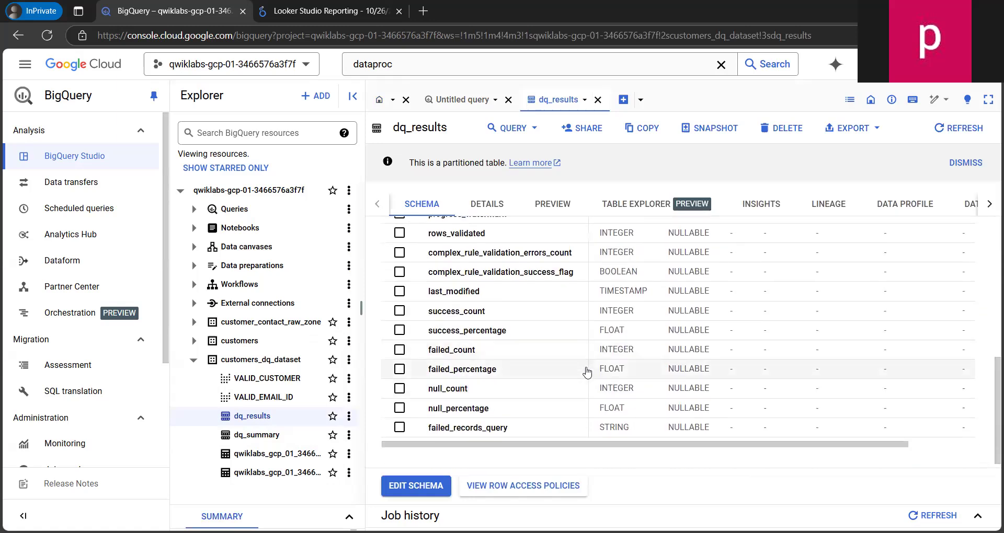
{"action": "scroll", "coordinate": [698, 335], "scroll_direction": "up", "scroll_amount": 5}
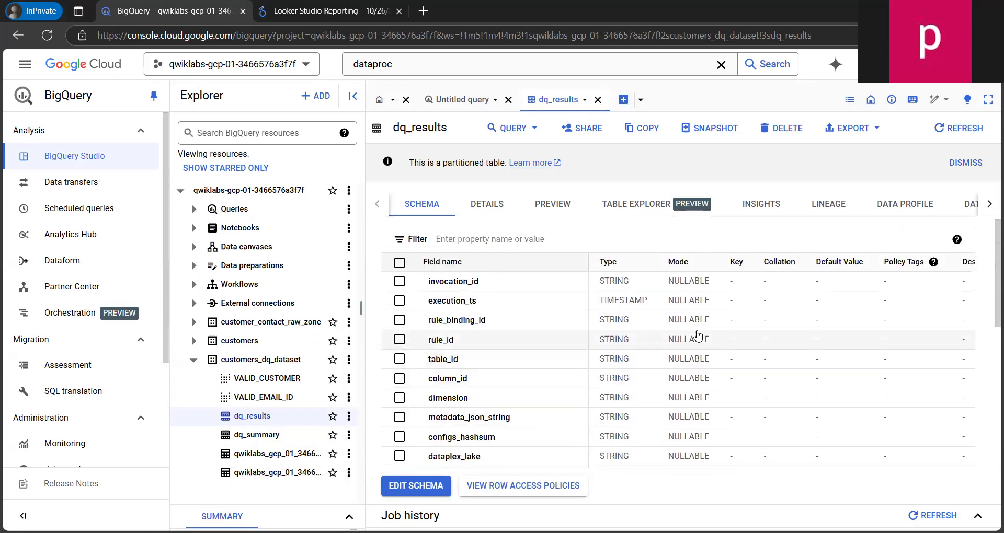
{"action": "scroll", "coordinate": [699, 335], "scroll_direction": "down", "scroll_amount": 5}
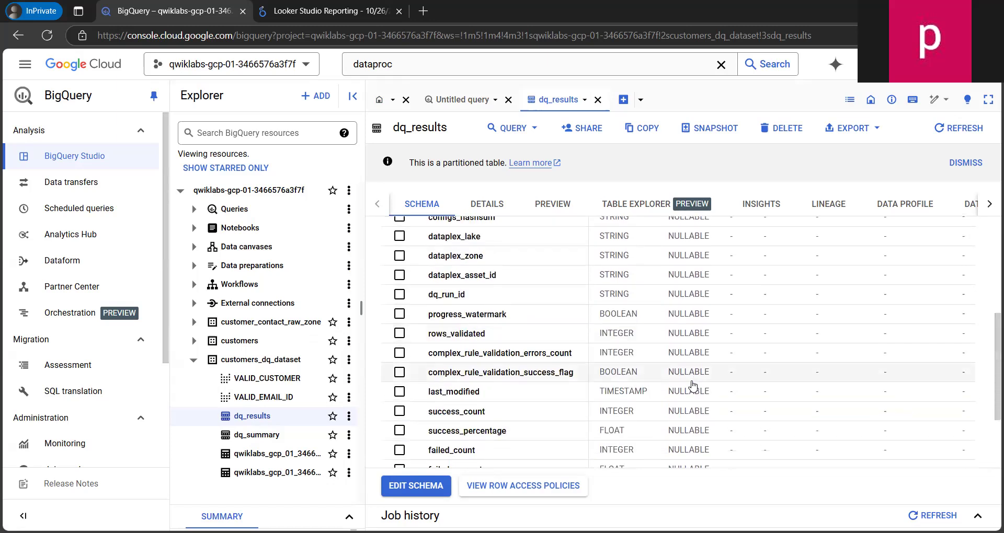
{"action": "scroll", "coordinate": [693, 386], "scroll_direction": "down", "scroll_amount": 3}
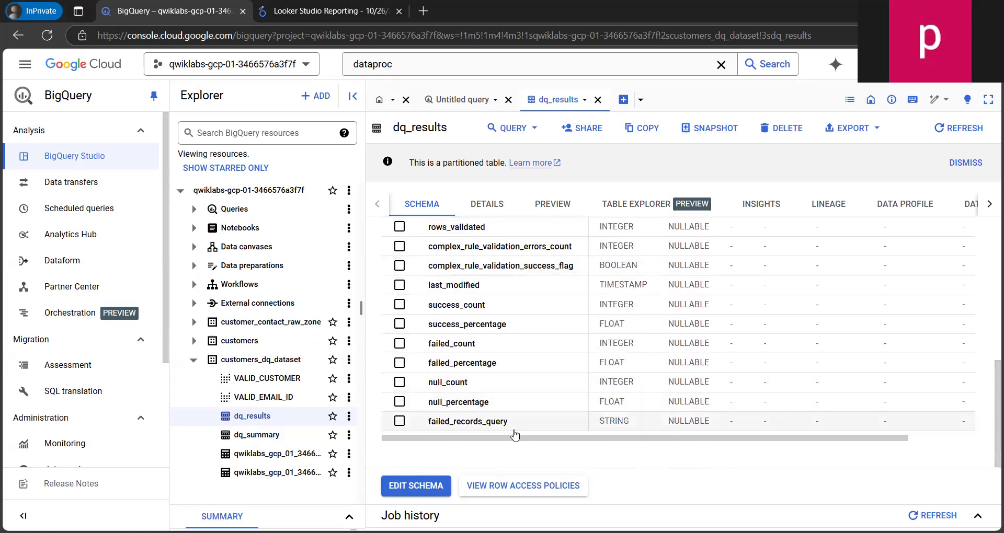
{"action": "left_click", "coordinate": [445, 428]}
{"action": "double_click", "coordinate": [472, 454]}
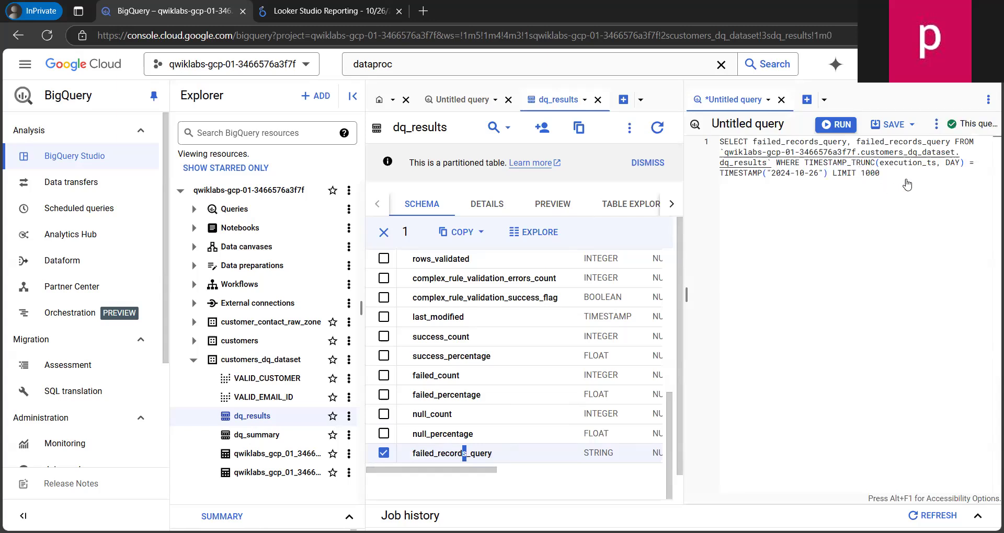
Run the failed_records_query selection and read through the returned query text for each data quality rule.
{"action": "left_click", "coordinate": [831, 124]}
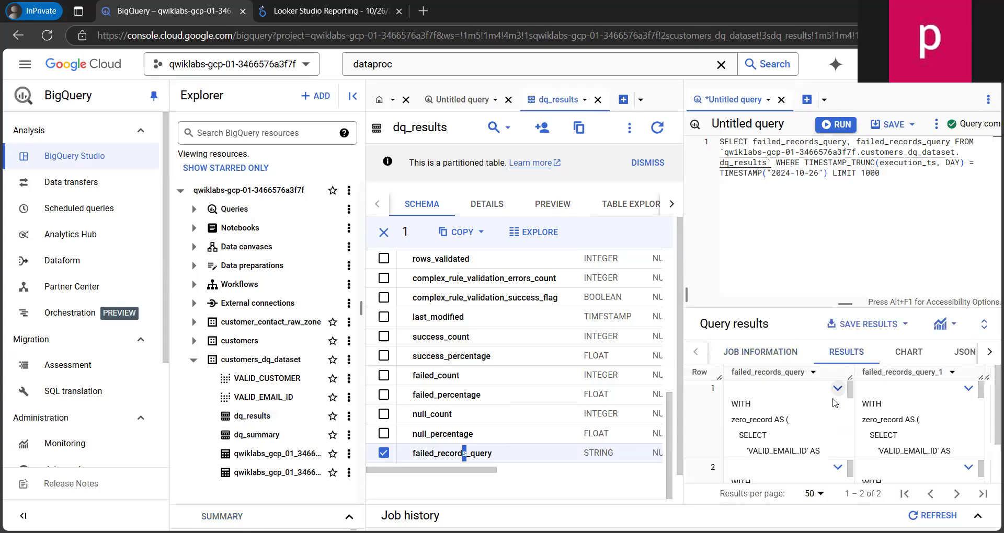
{"action": "scroll", "coordinate": [876, 420], "scroll_direction": "down", "scroll_amount": 5}
{"action": "scroll", "coordinate": [804, 426], "scroll_direction": "down", "scroll_amount": 5}
{"action": "scroll", "coordinate": [804, 427], "scroll_direction": "down", "scroll_amount": 3}
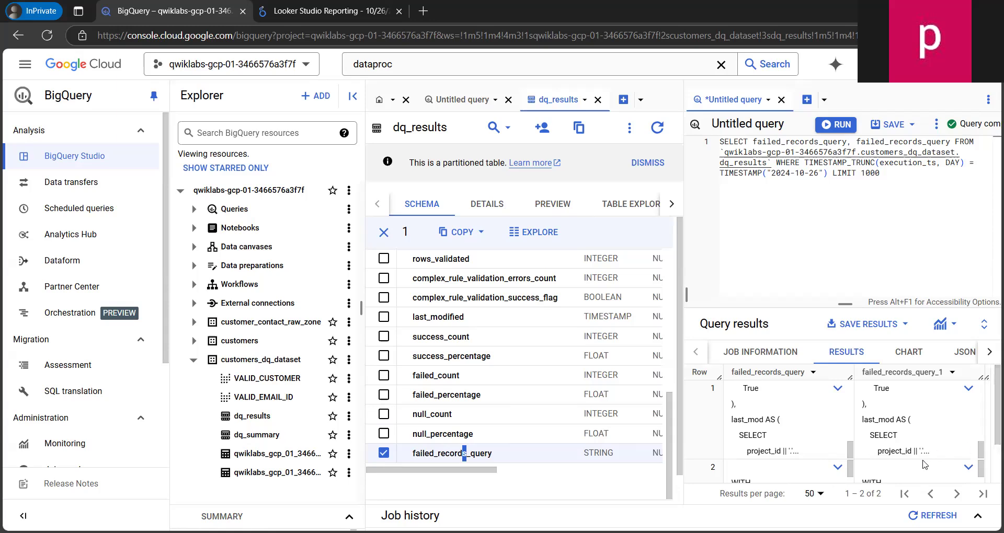
{"action": "scroll", "coordinate": [923, 465], "scroll_direction": "down", "scroll_amount": 3}
{"action": "scroll", "coordinate": [808, 465], "scroll_direction": "down", "scroll_amount": 5}
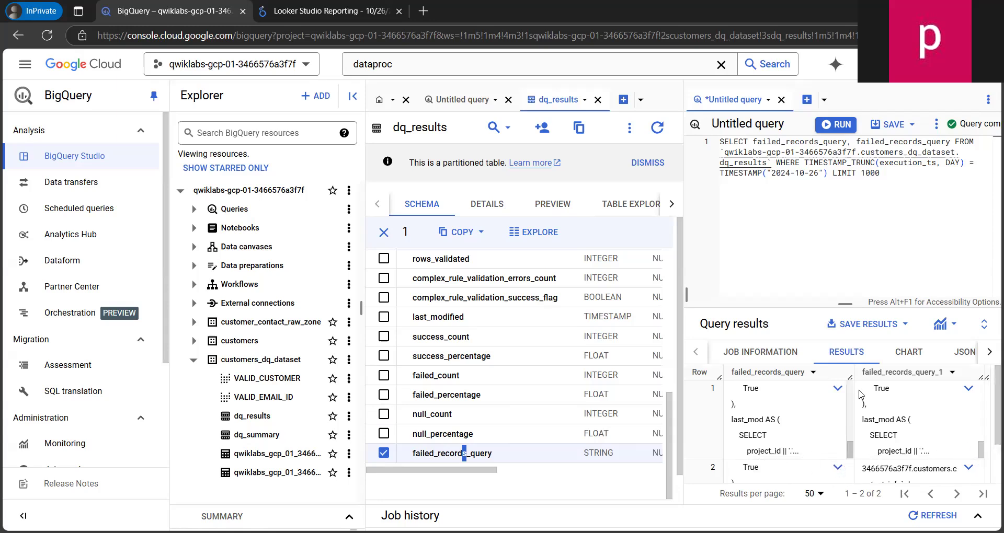